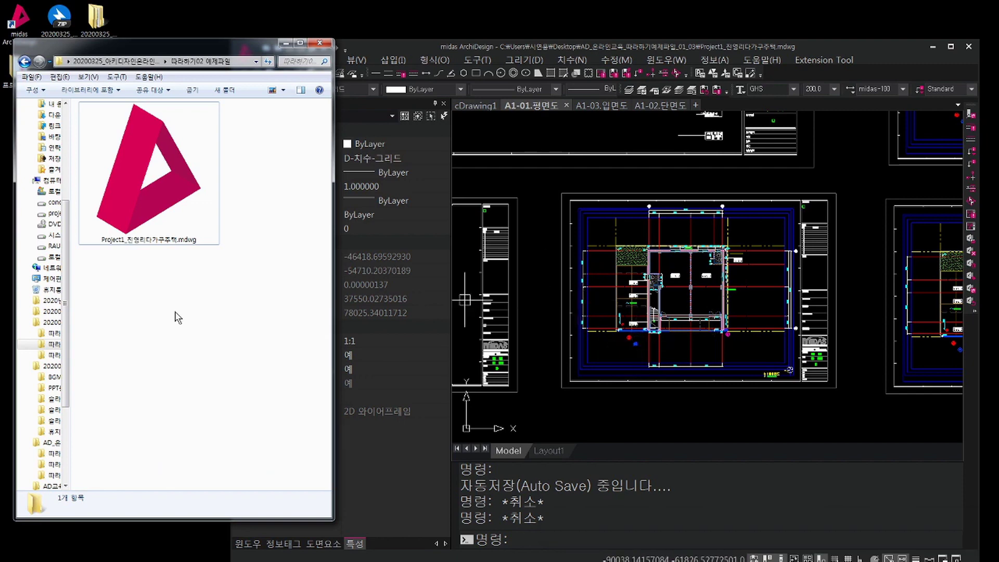
left_click(156, 182)
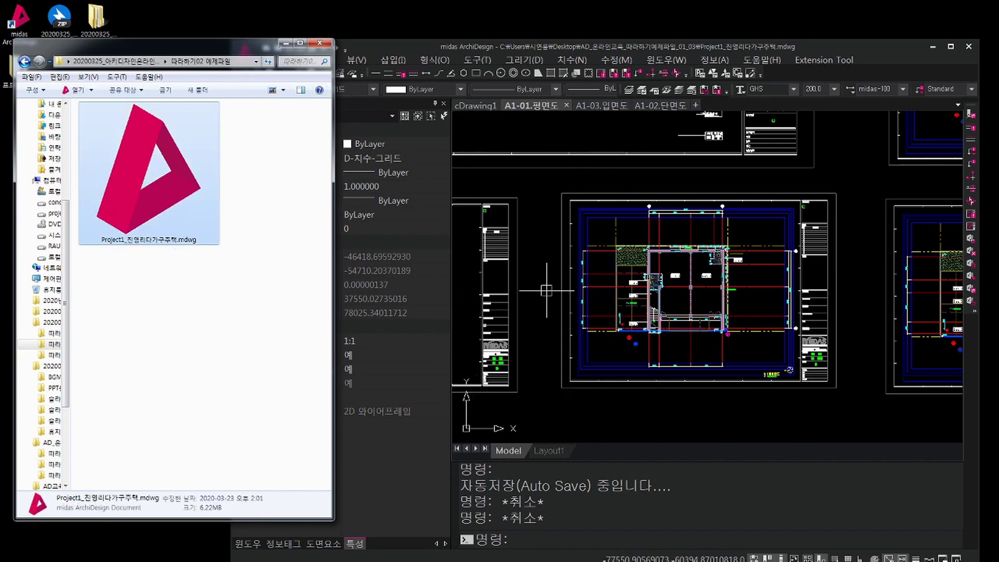
left_click(245, 308)
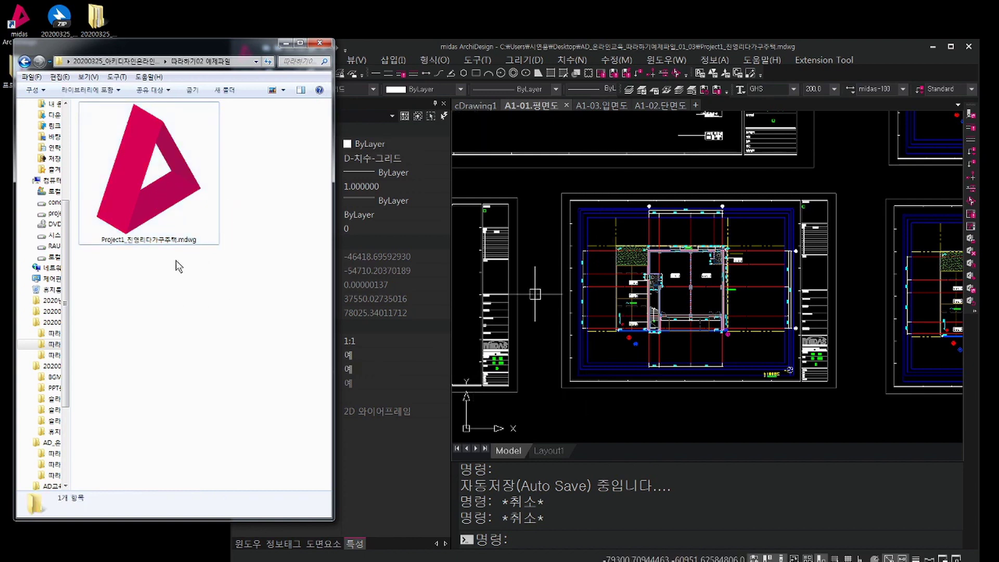
Switch to midas ArchiDesign and open Project1_진영리다가구주택.mdwg from the 따라하기02 예제파일 folder, without saving the current project, in a maximized window.
left_click(466, 49)
left_click_drag(466, 44, 479, 36)
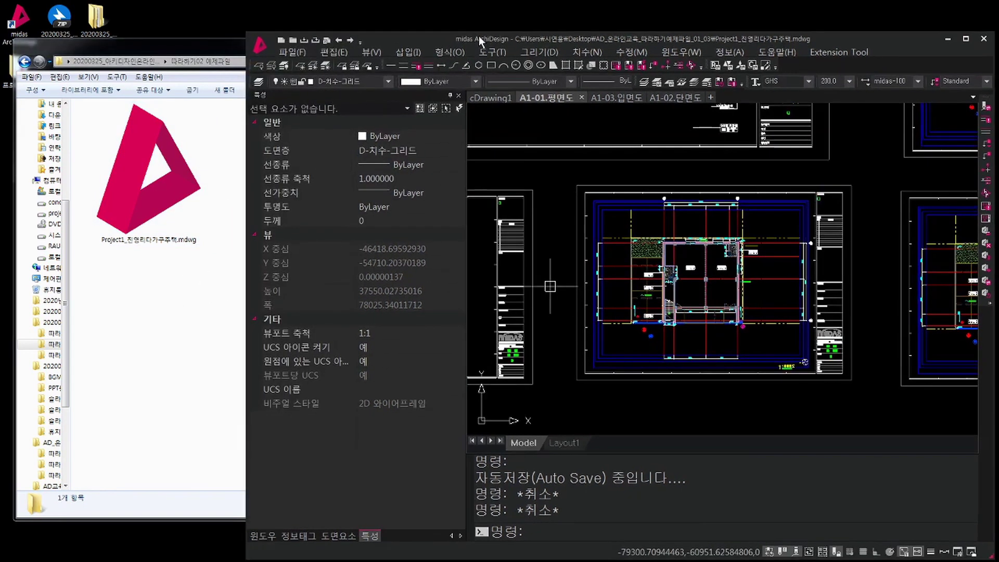
left_click(294, 51)
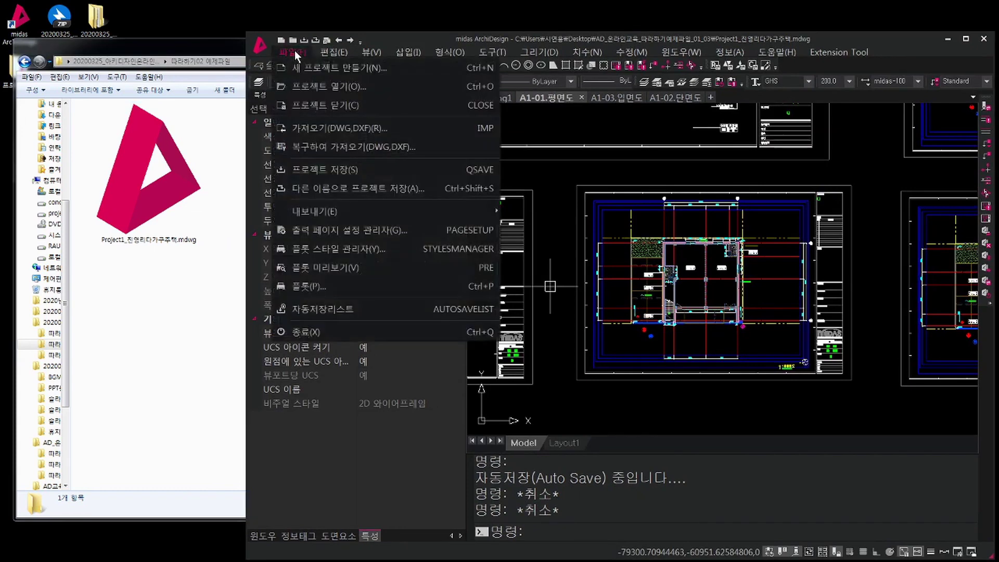
left_click(345, 88)
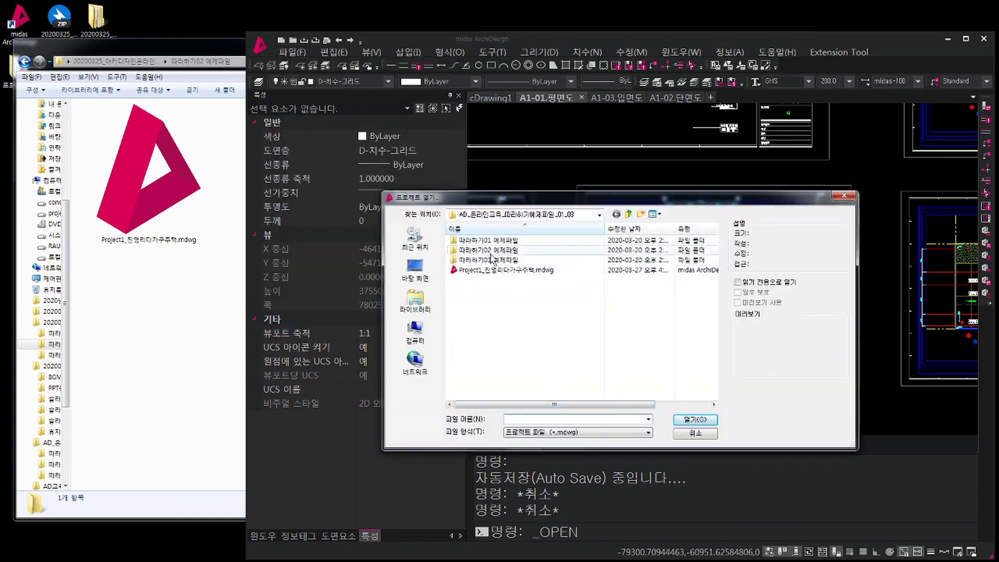
double_click(491, 252)
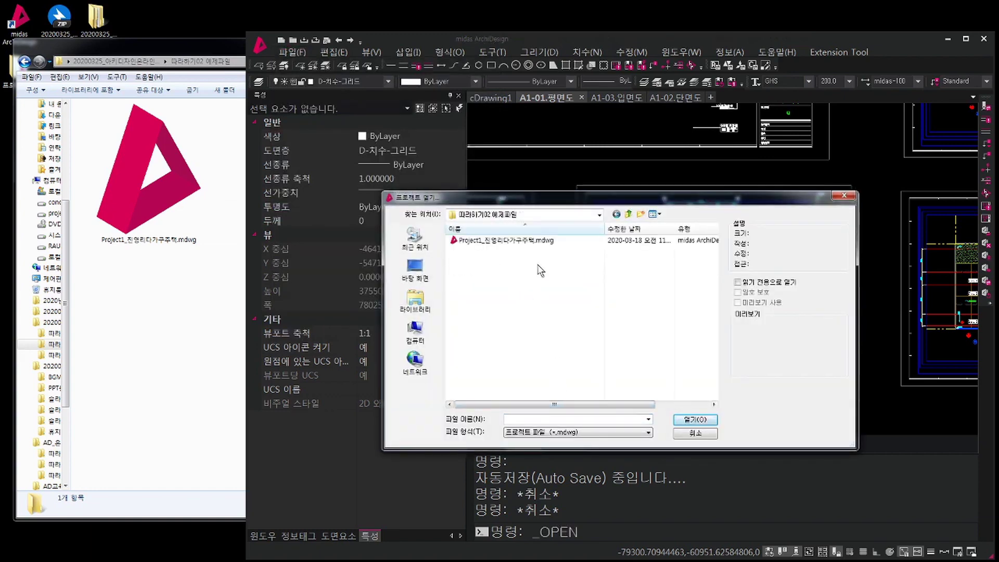
left_click(524, 242)
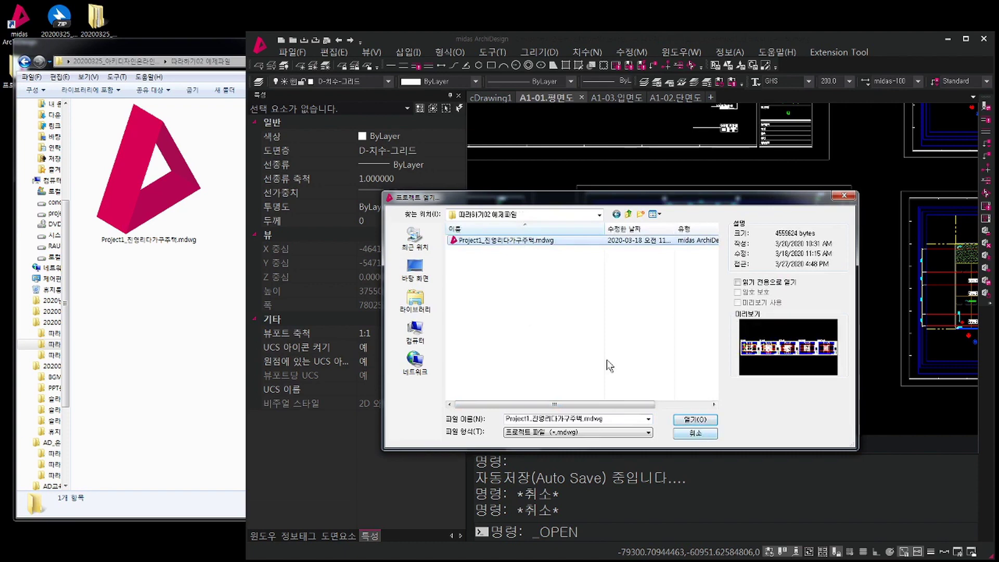
left_click(685, 419)
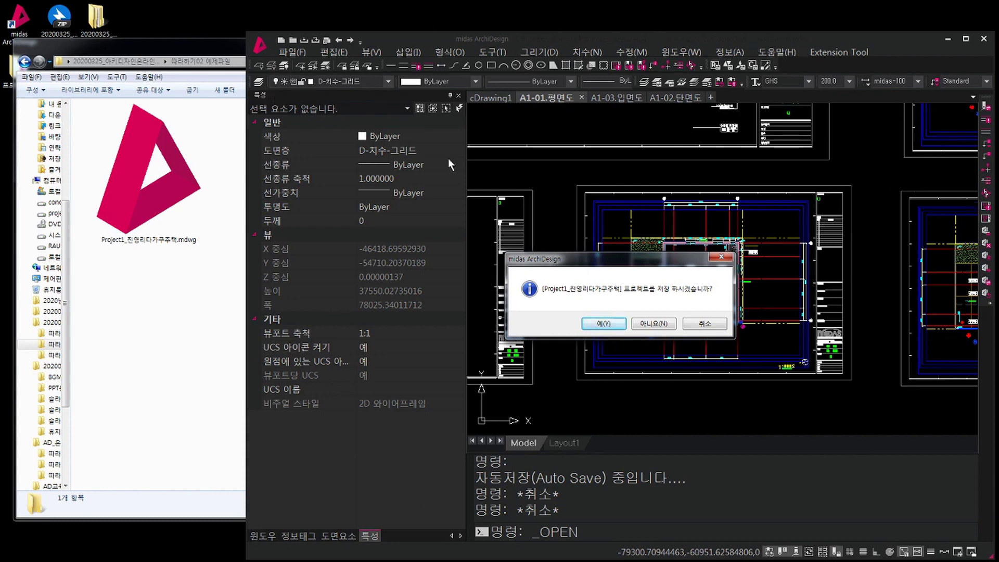
left_click(141, 289)
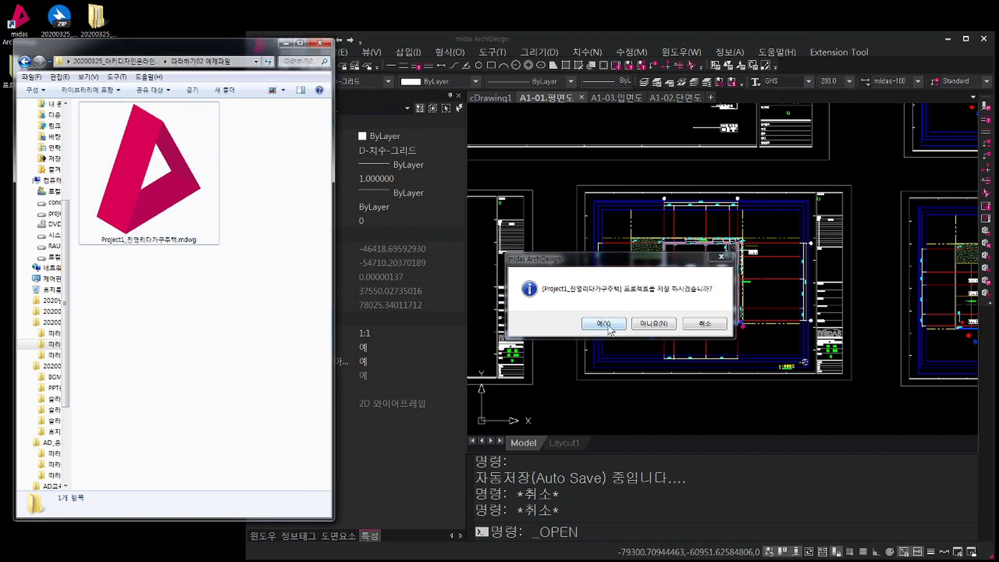
left_click(645, 324)
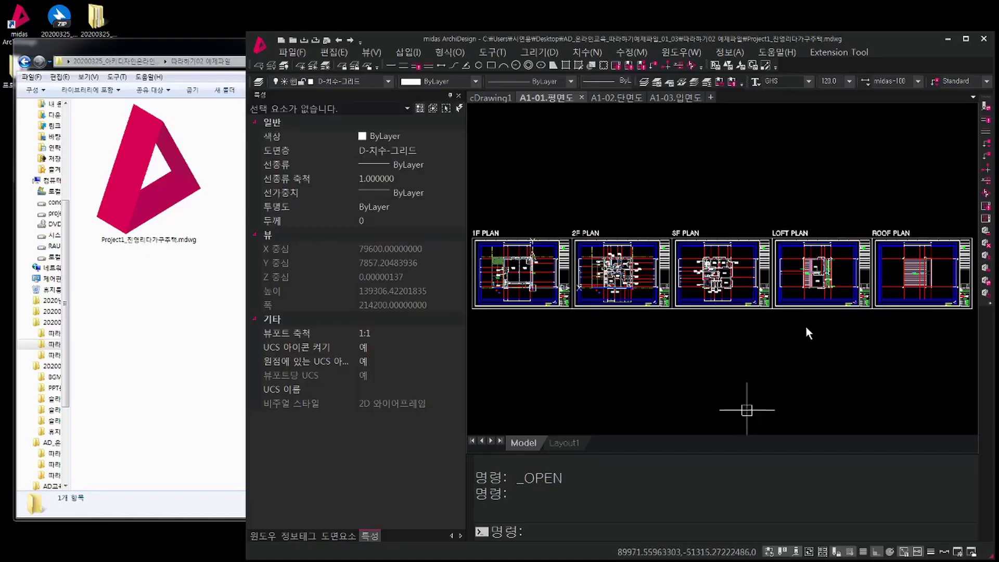
double_click(646, 34)
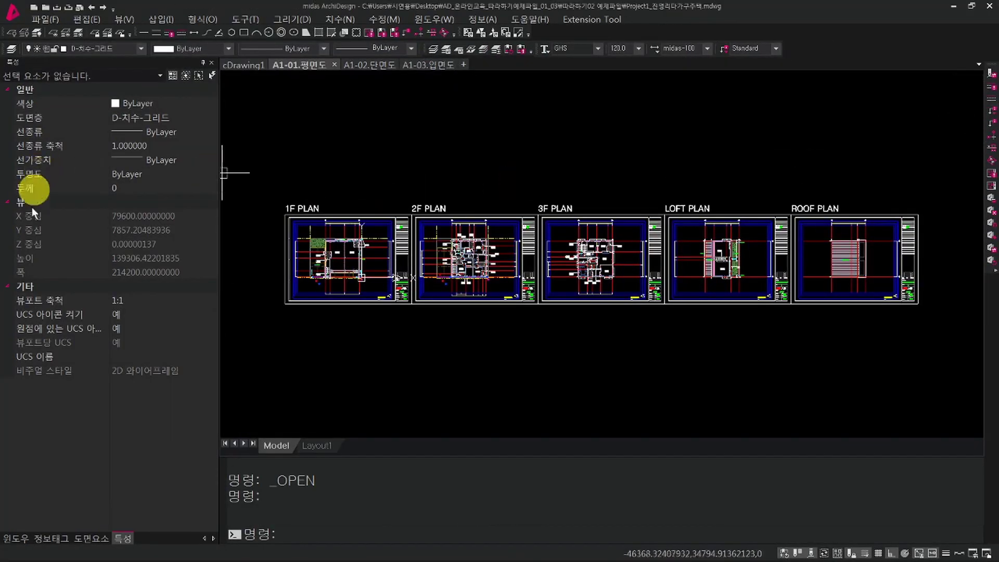
Insert the user drawing 참조_평면도 from the drawing elements directly below the 1F PLAN sheet.
left_click(92, 537)
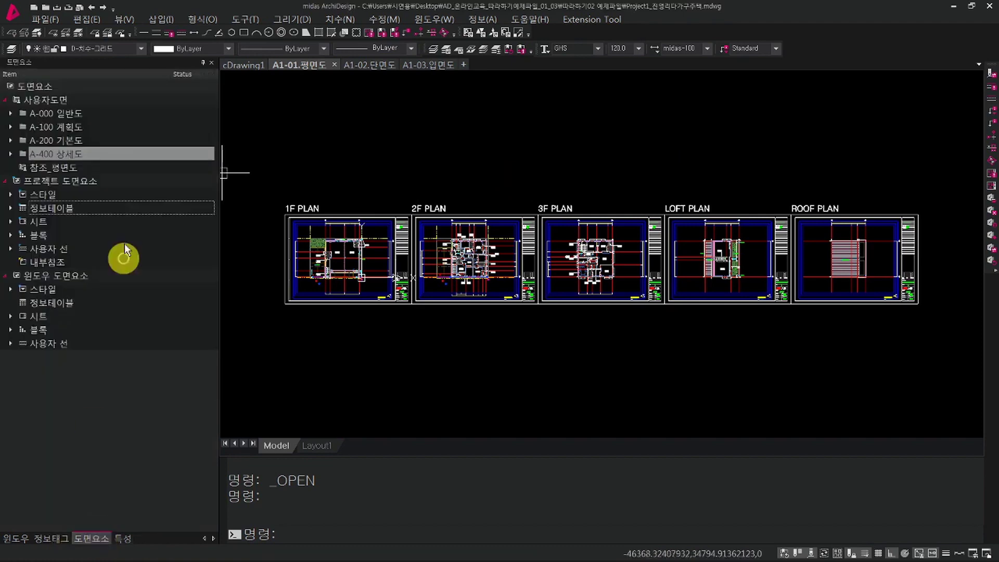
middle_click_drag(390, 252, 642, 156)
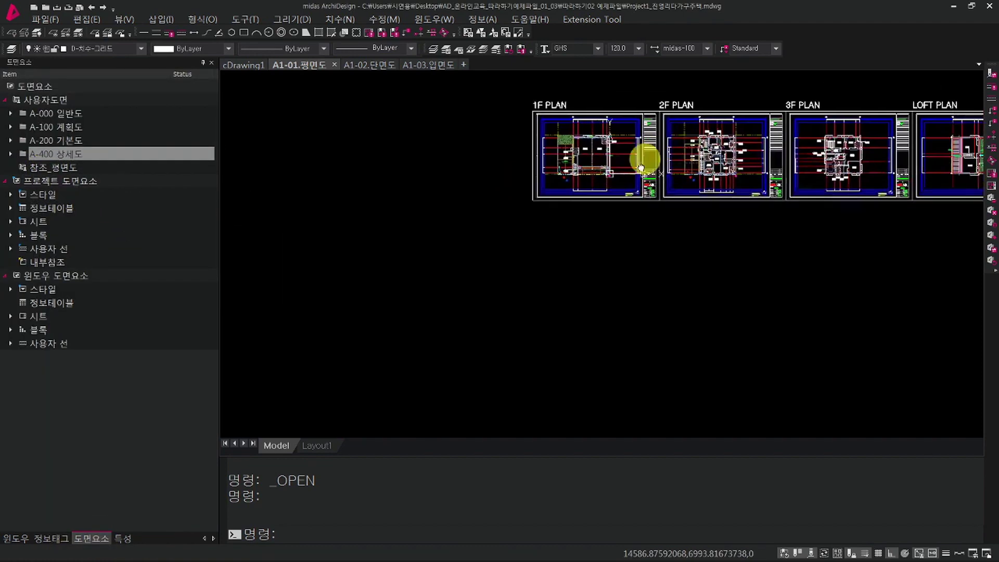
scroll(598, 188, "up", 3)
middle_click_drag(572, 207, 521, 270)
left_click(77, 165)
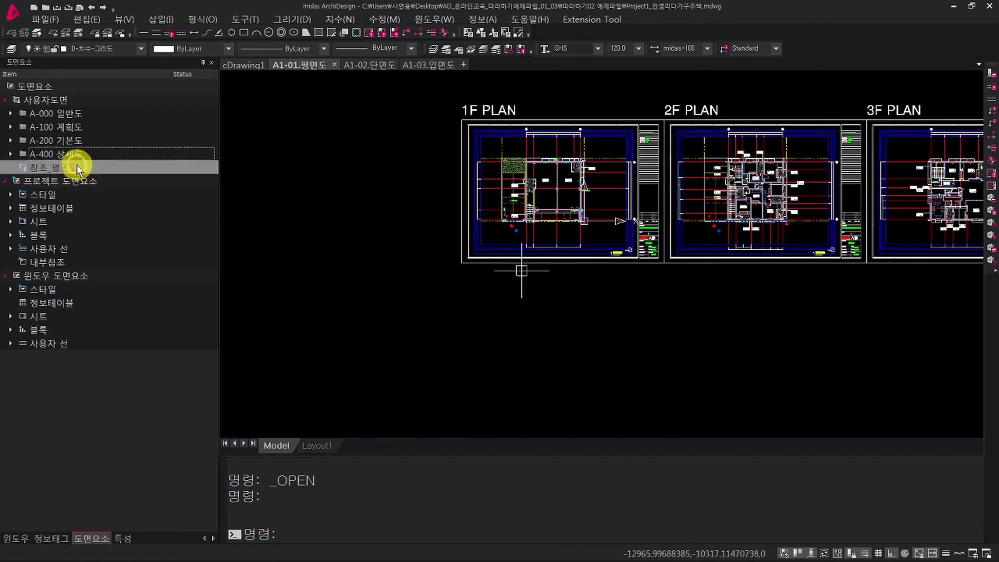
mouse_move(139, 164)
left_mouse_down()
mouse_move(263, 167)
mouse_move(441, 357)
mouse_move(493, 377)
left_mouse_up()
middle_click_drag(492, 372, 524, 309)
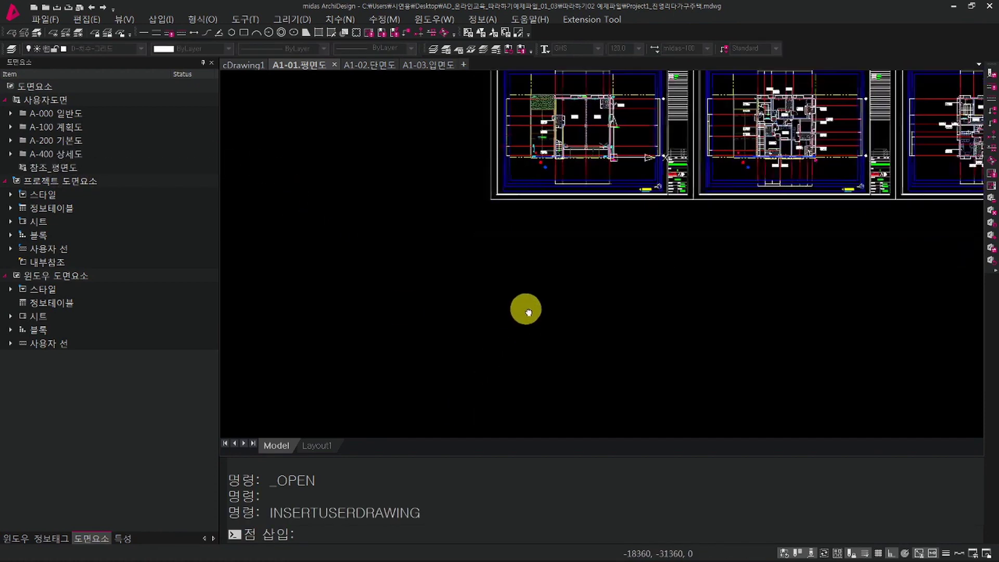
left_click(492, 371)
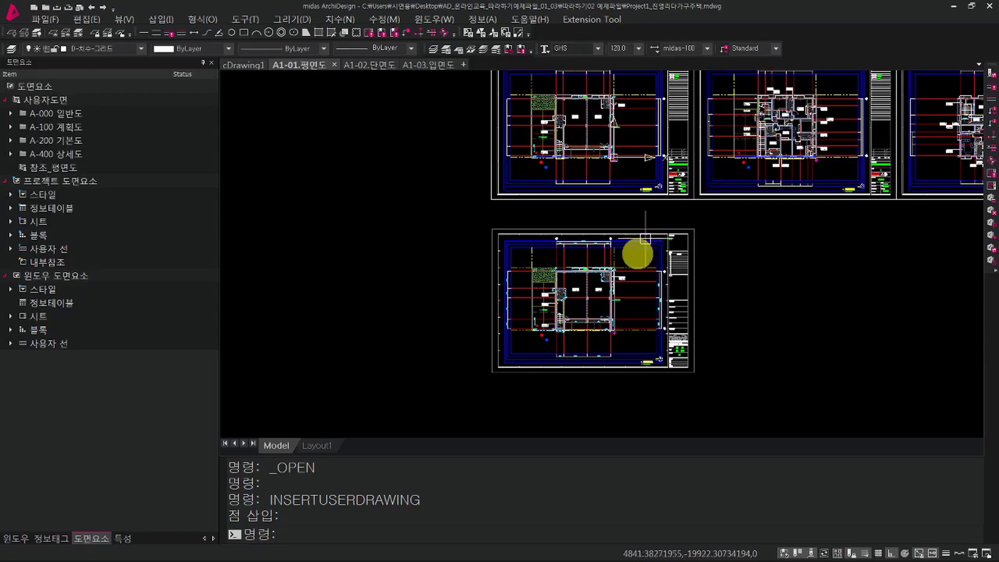
Create a new empty sheet from the inserted reference plan's sheet and place it to the left of that plan.
middle_click_drag(640, 251, 748, 206)
scroll(648, 237, "up", 2)
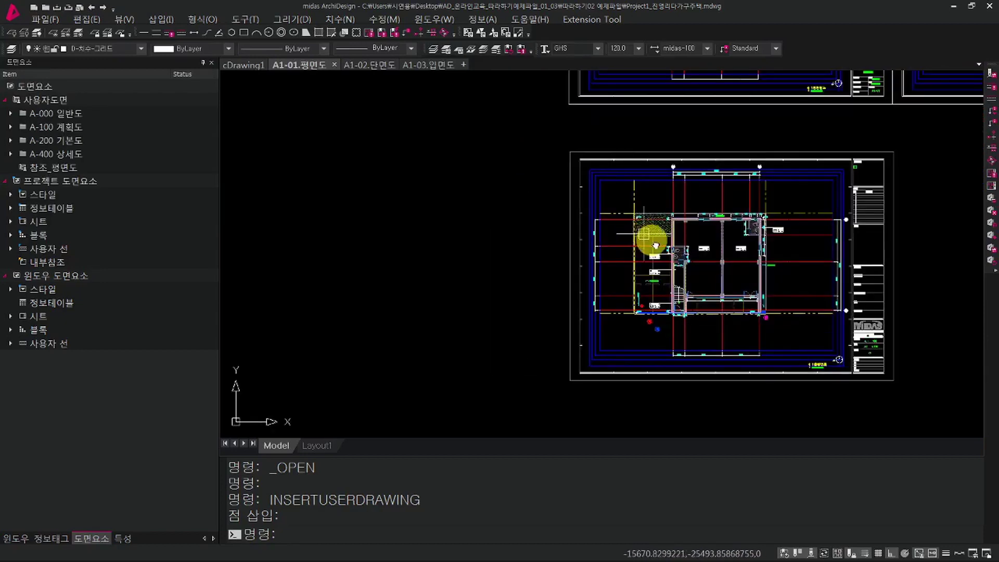
left_click(877, 222, "shift")
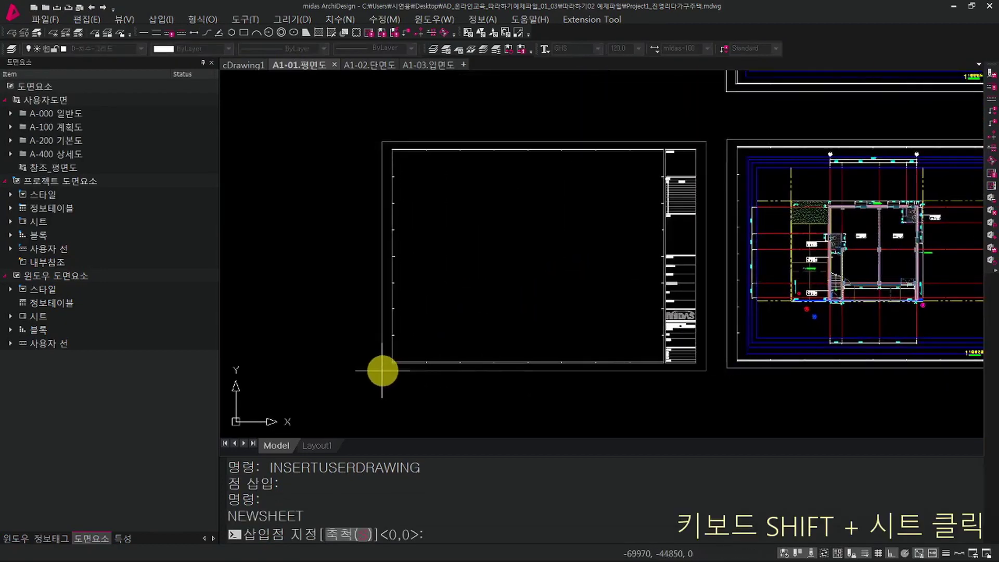
left_click(383, 372)
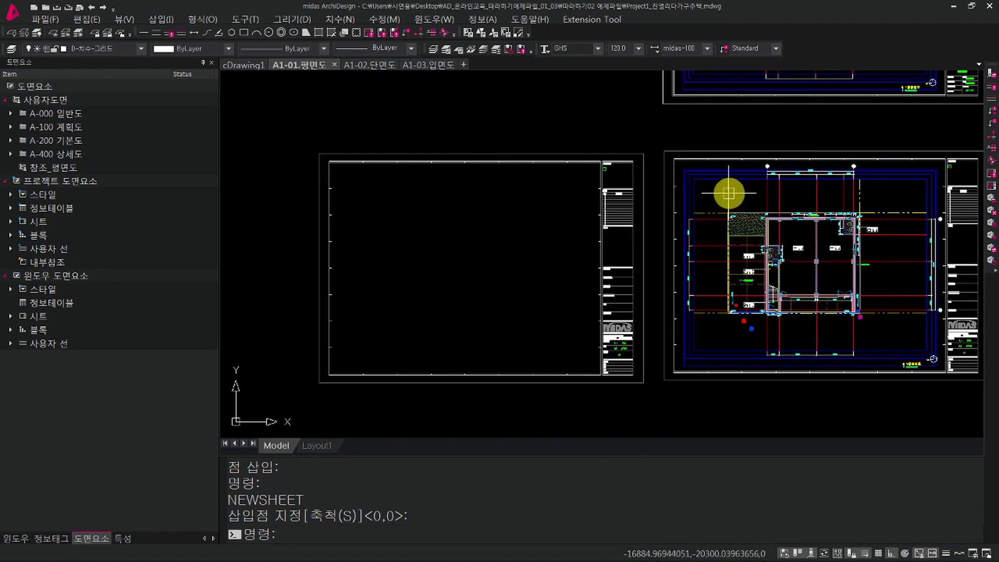
Draw a vertical grid line on layer D-그리드 in the left part of the new empty sheet, spanning most of its height.
scroll(728, 200, "up", 3)
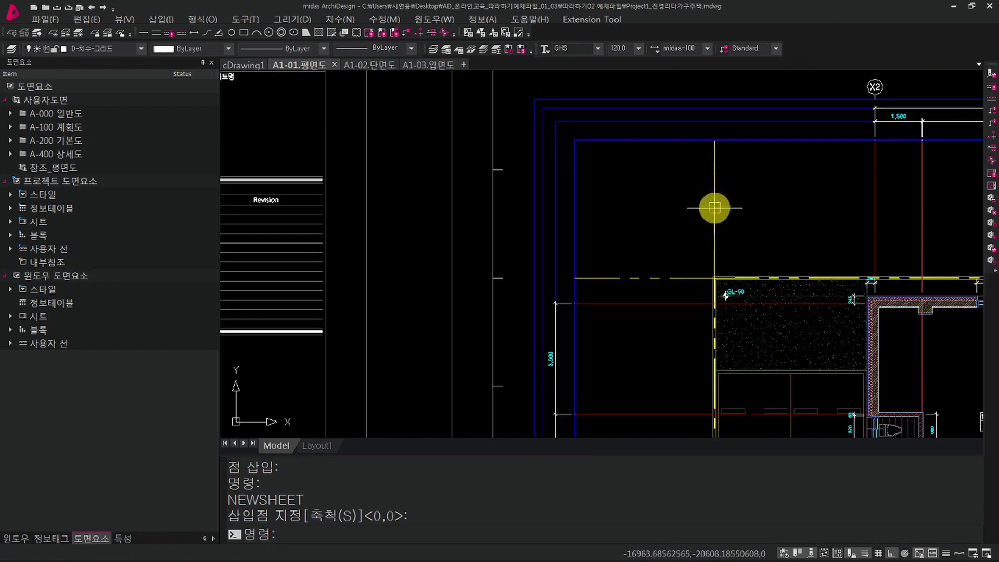
scroll(710, 213, "down", 5)
scroll(716, 205, "up", 2)
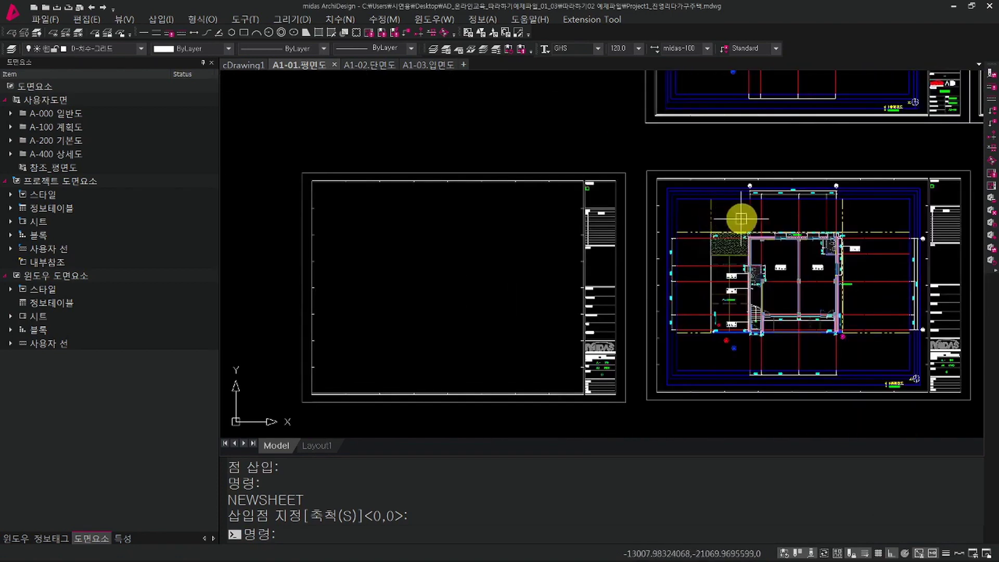
type("l")
key("Return")
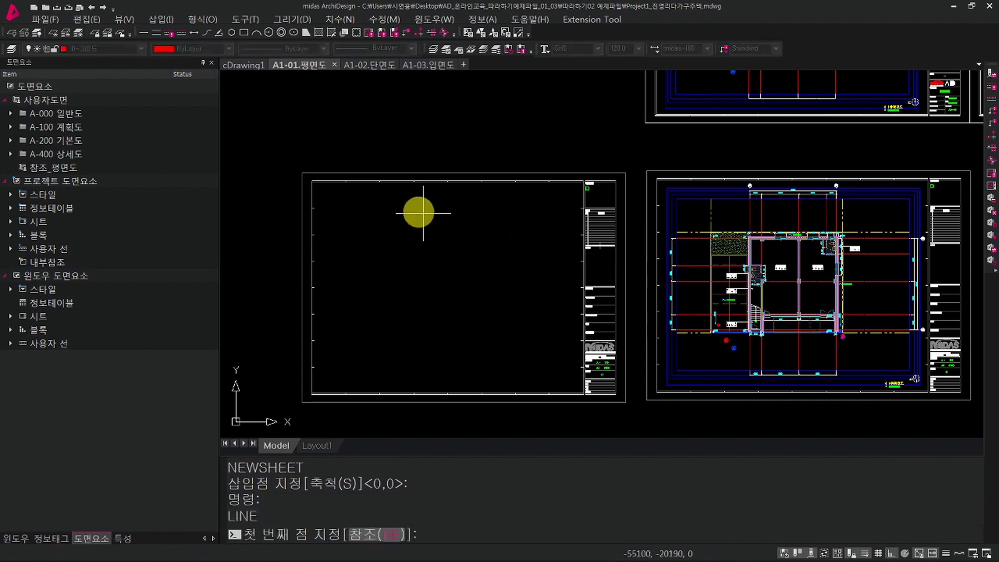
left_click(387, 207)
scroll(382, 345, "up", 2)
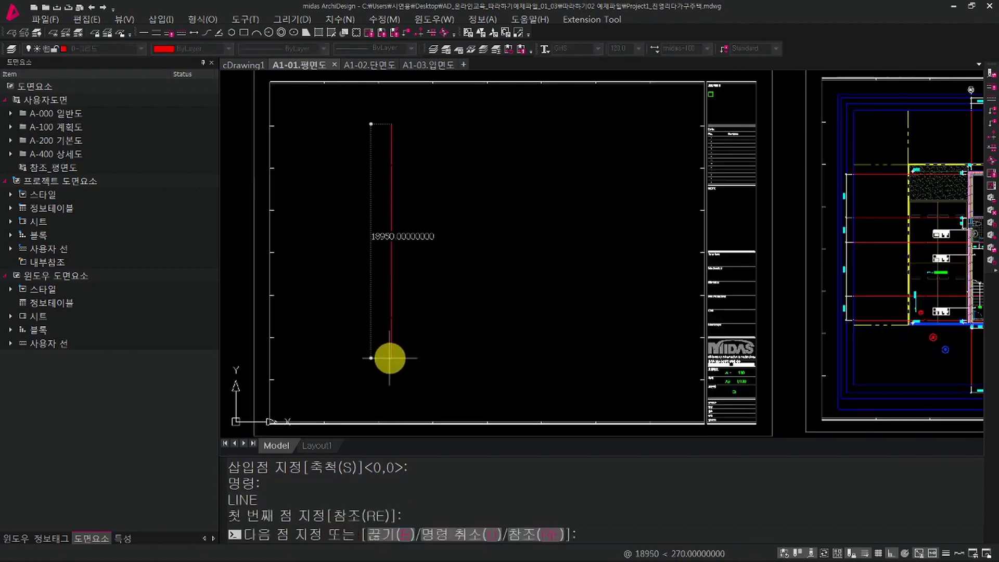
left_click(387, 374)
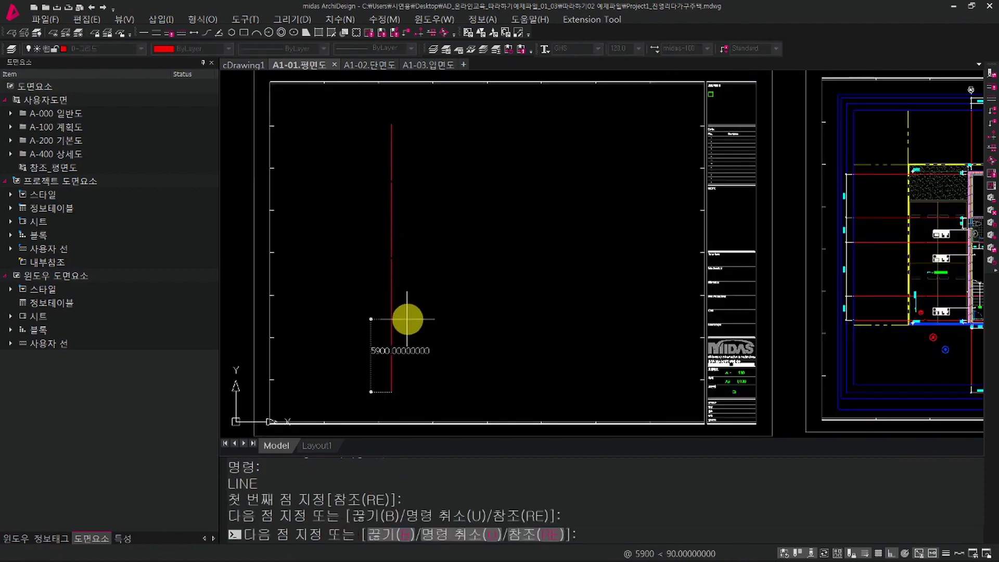
key("Return")
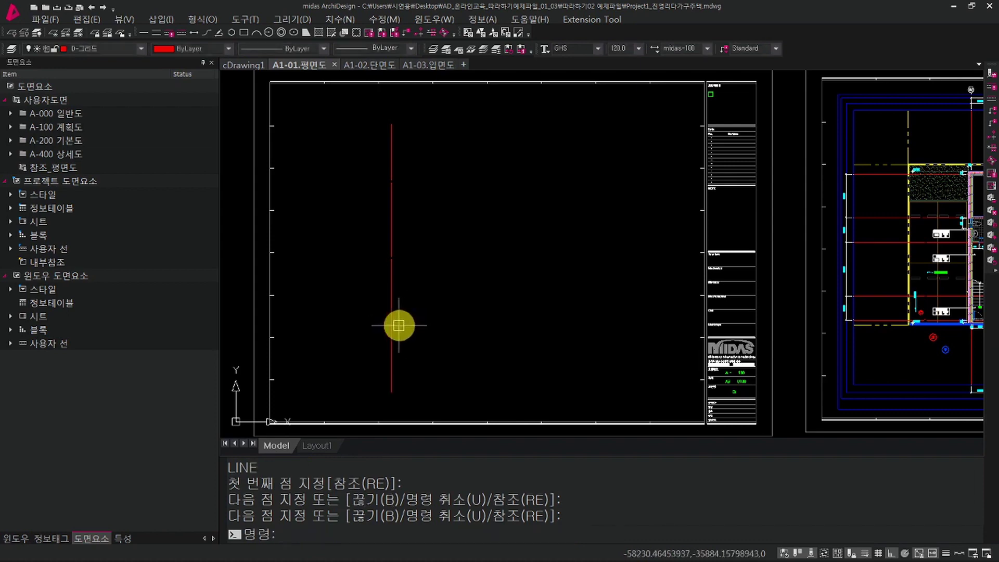
Draw a horizontal grid line across the upper part of the new sheet, crossing the vertical line.
key("Return")
left_click(329, 189)
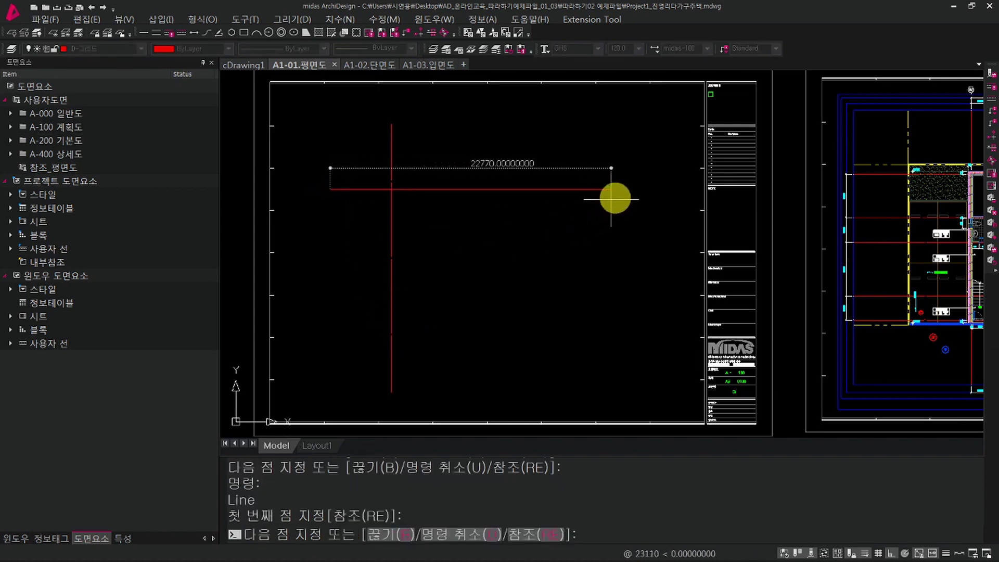
left_click(643, 186)
key("Return")
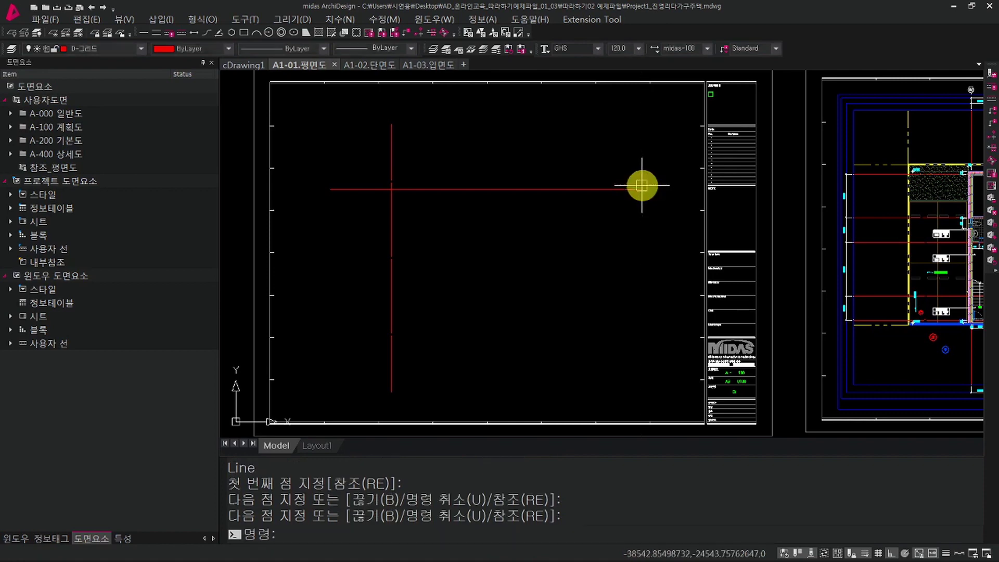
Offset the vertical grid line three times to the right at 6000 spacing with multiple offset (MOFFSET).
mouse_move(642, 239)
middle_mouse_down()
mouse_move(658, 224)
mouse_move(651, 240)
middle_mouse_up()
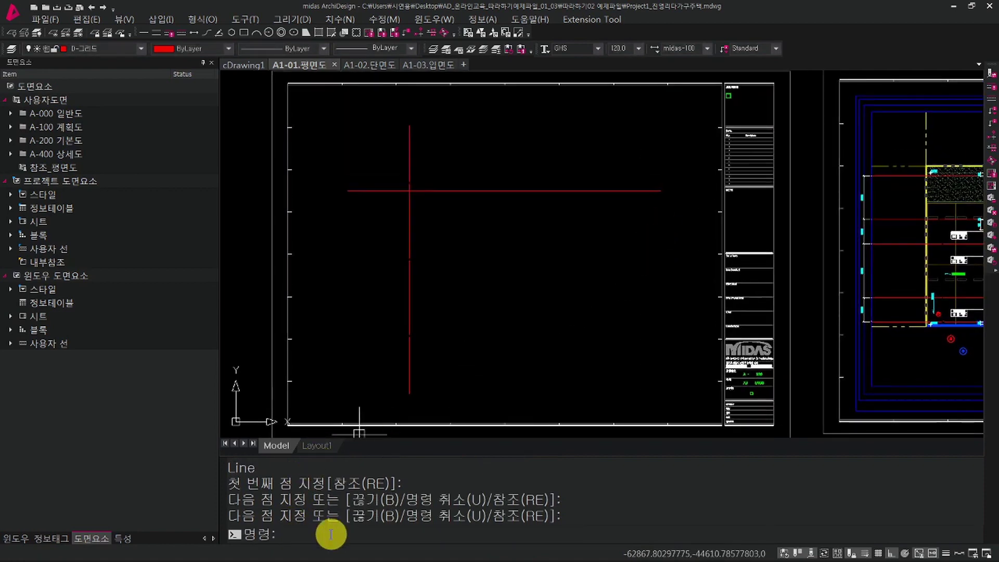
type("MO")
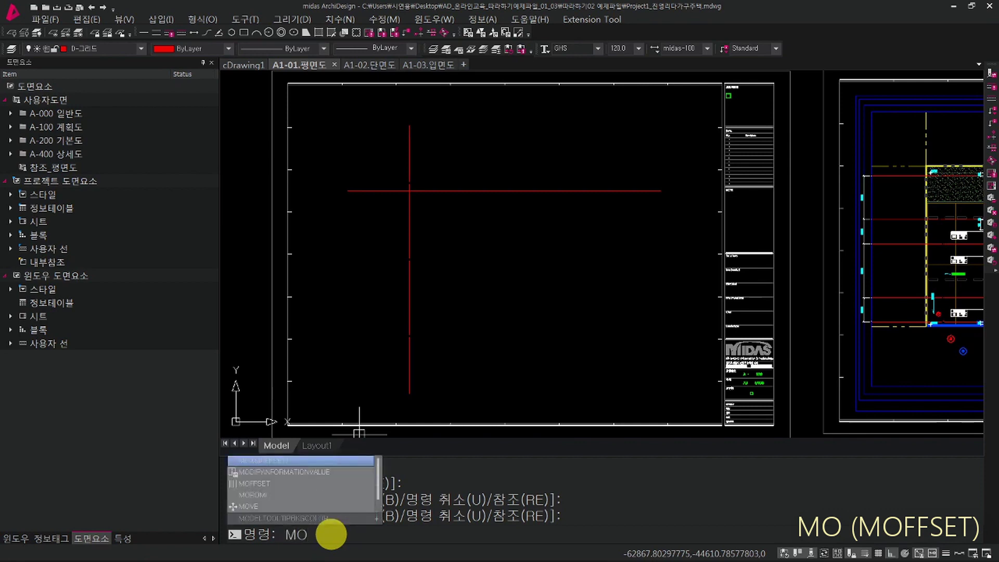
key("Return")
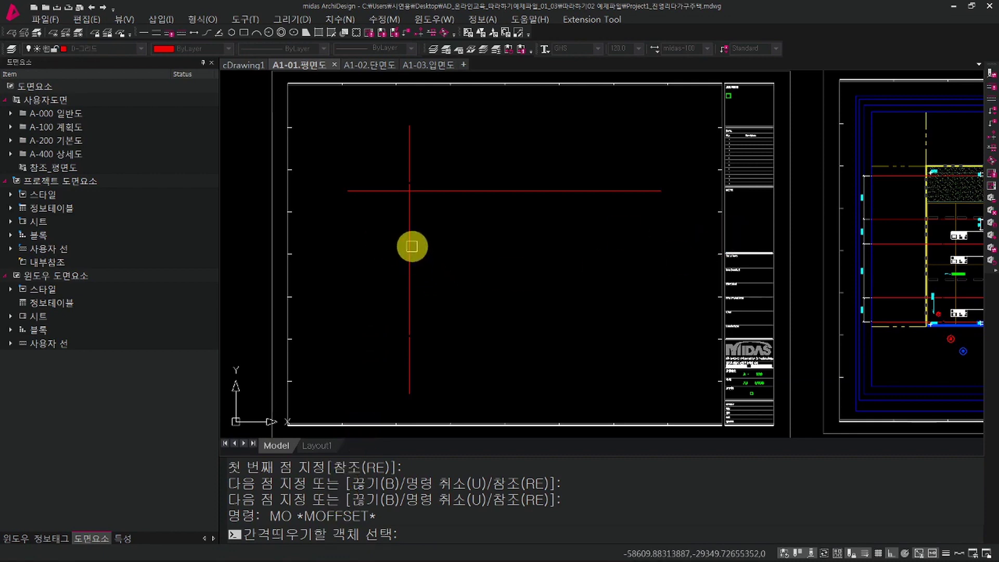
left_click(411, 246)
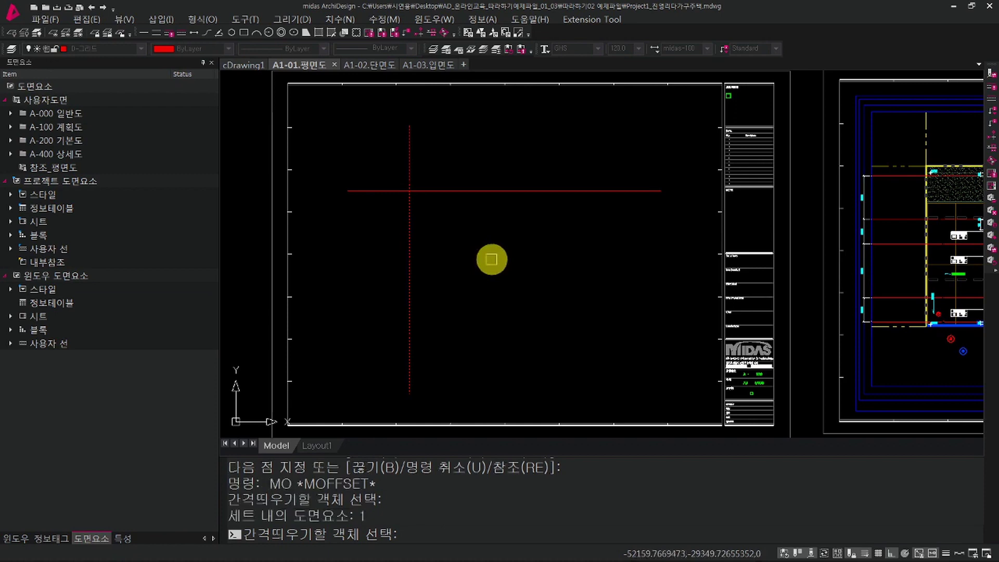
key("Return")
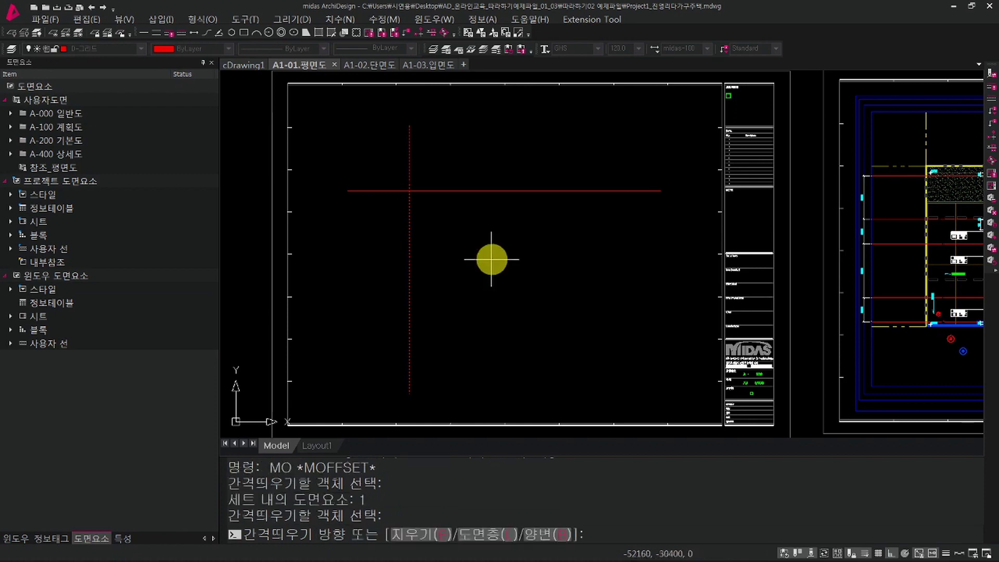
left_click(483, 259)
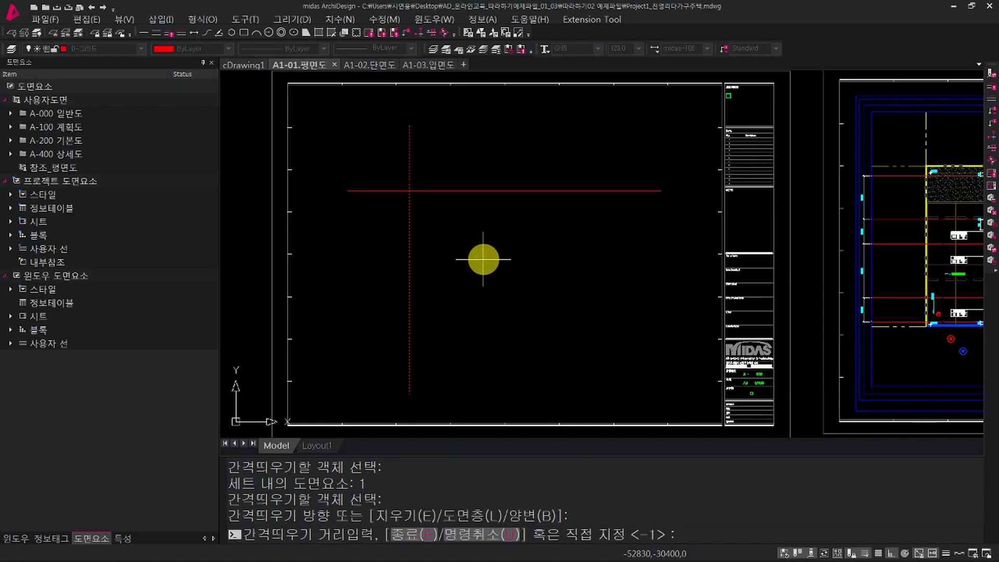
key("Return")
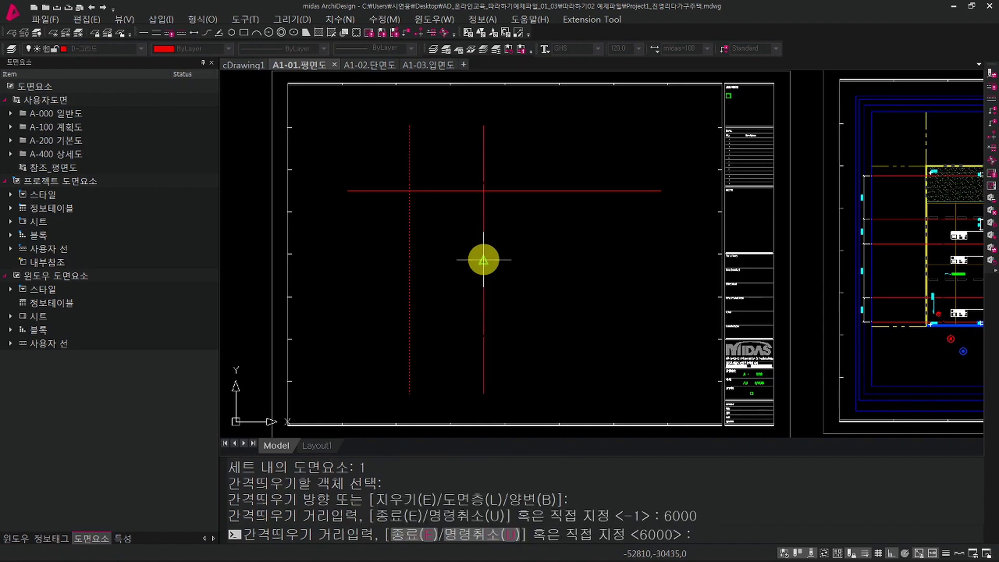
key("Return")
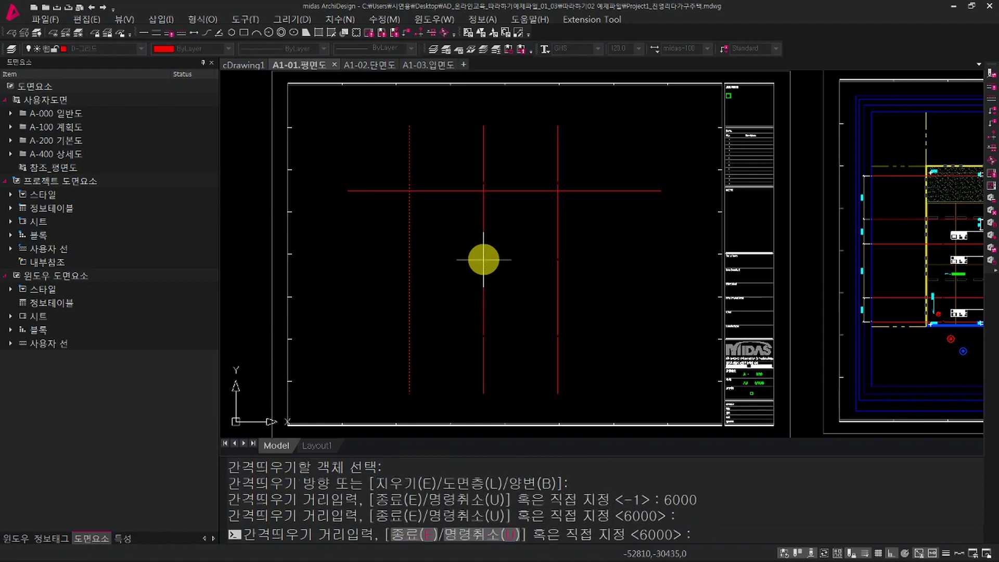
key("Return")
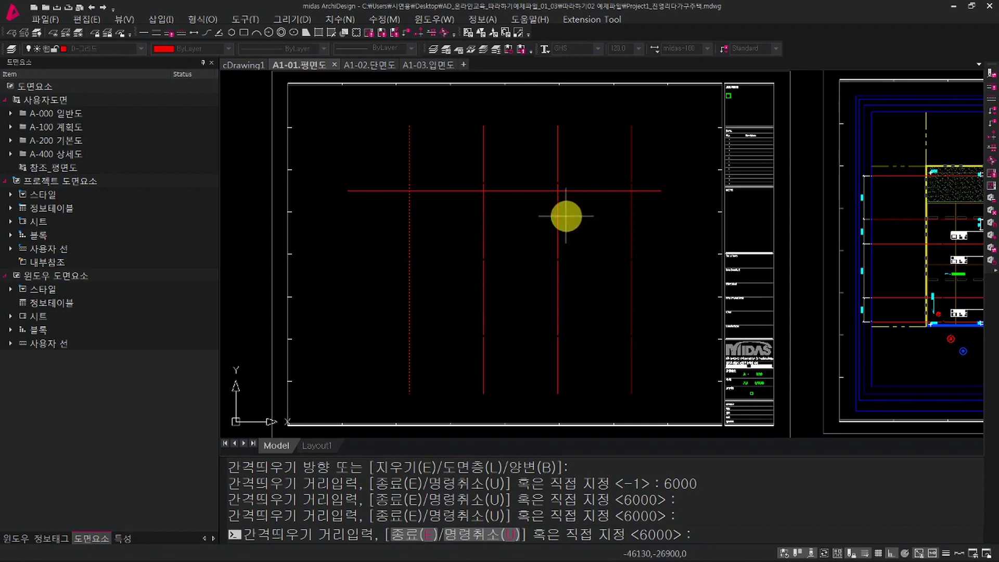
key("Escape")
middle_click_drag(566, 215, 575, 217)
key("Escape")
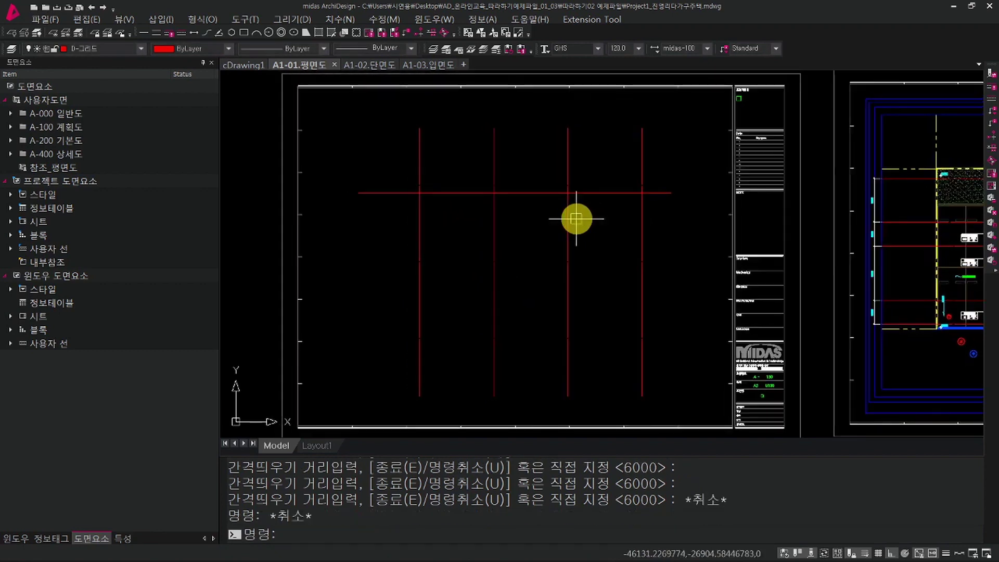
key("Escape")
Offset the horizontal grid line twice downward at 6000 spacing with multiple offset.
key("Return")
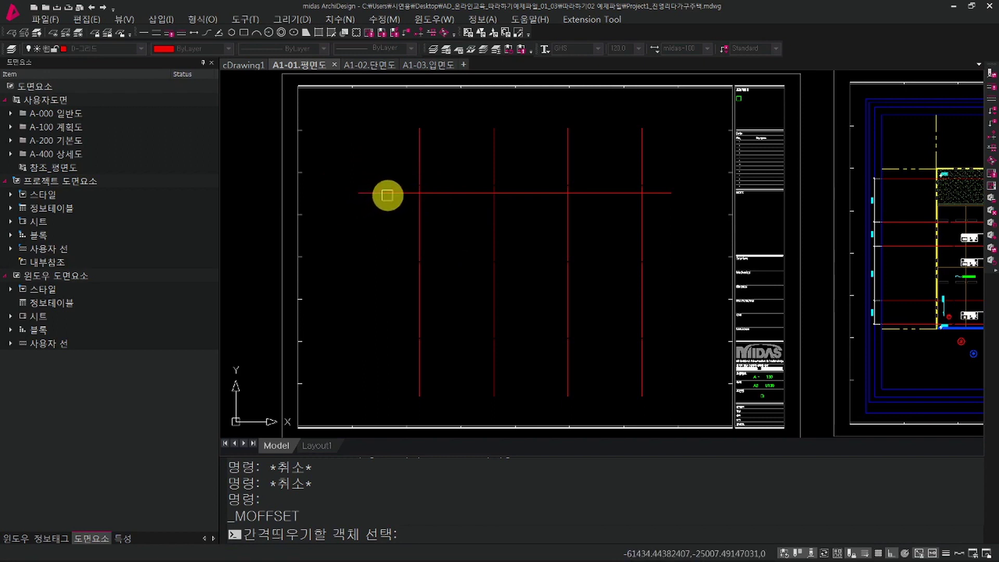
left_click(387, 193)
key("Return")
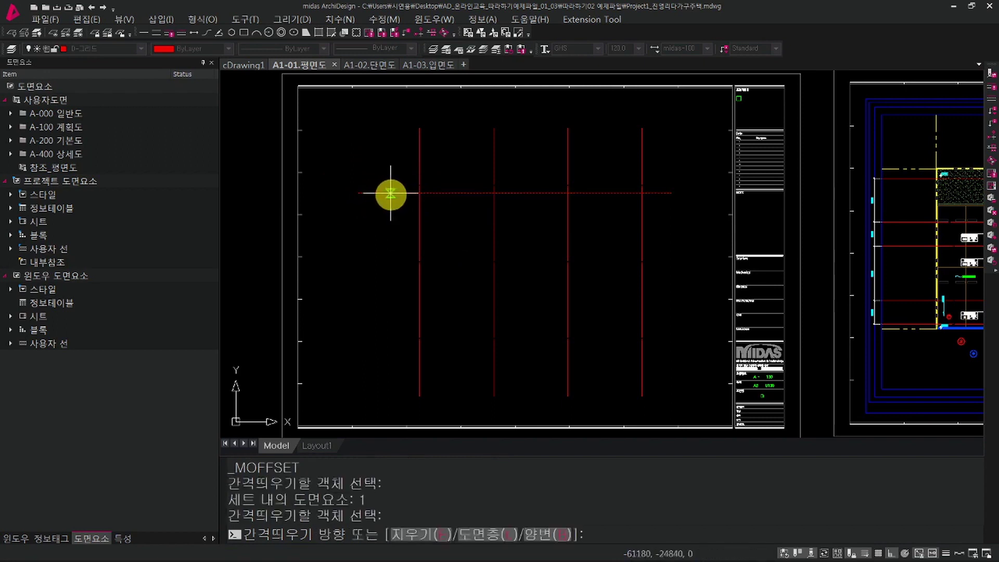
left_click(387, 264)
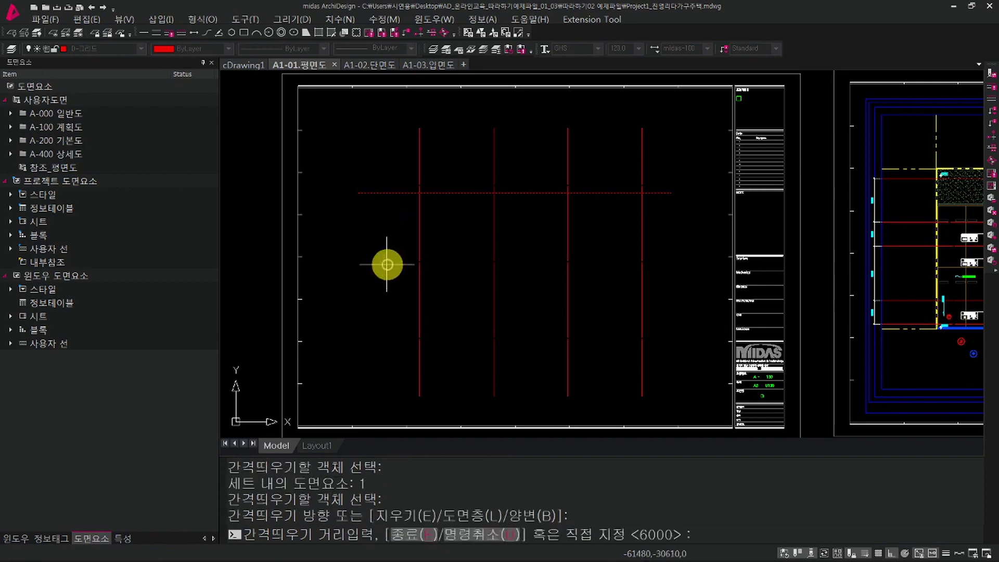
key("Return")
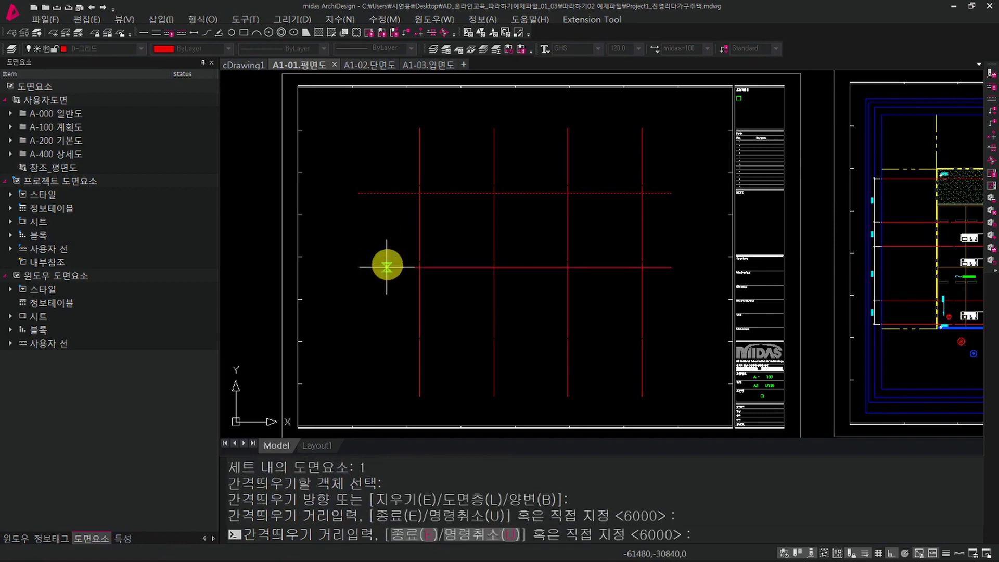
key("Return")
middle_click_drag(403, 263, 451, 261)
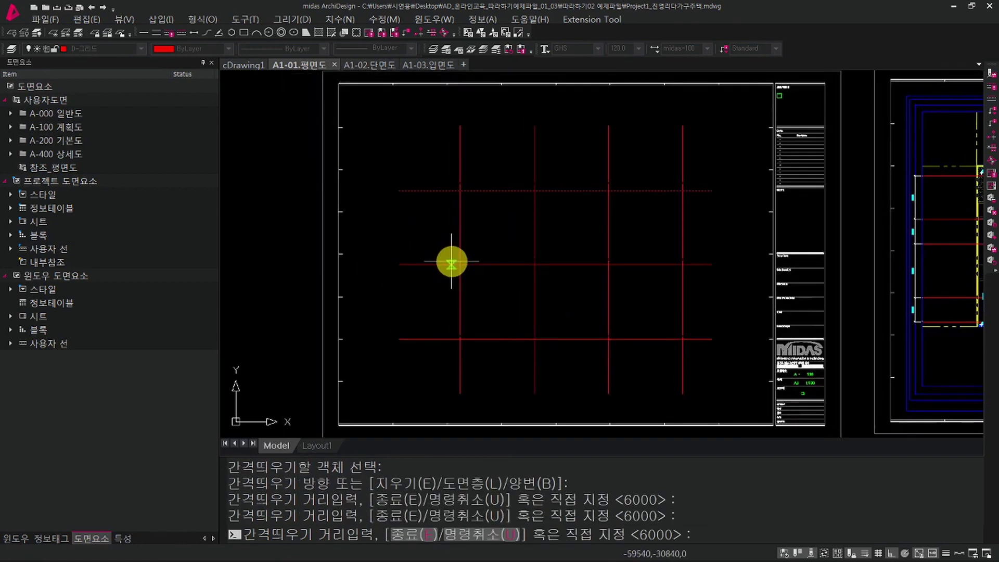
key("Escape")
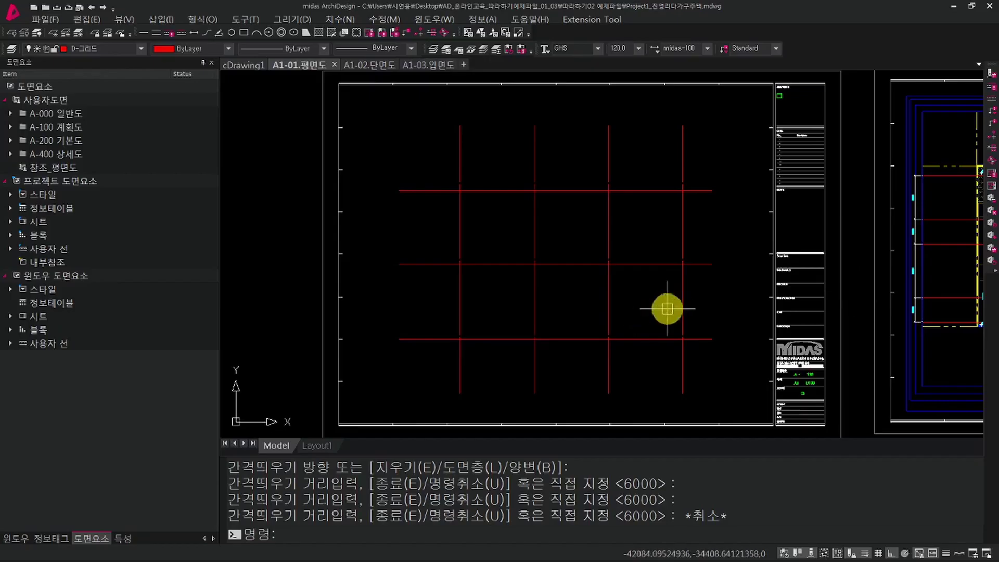
Start the AXISGRID command and open its settings, moving the dialog clear of the left grid lines.
scroll(663, 306, "down", 1)
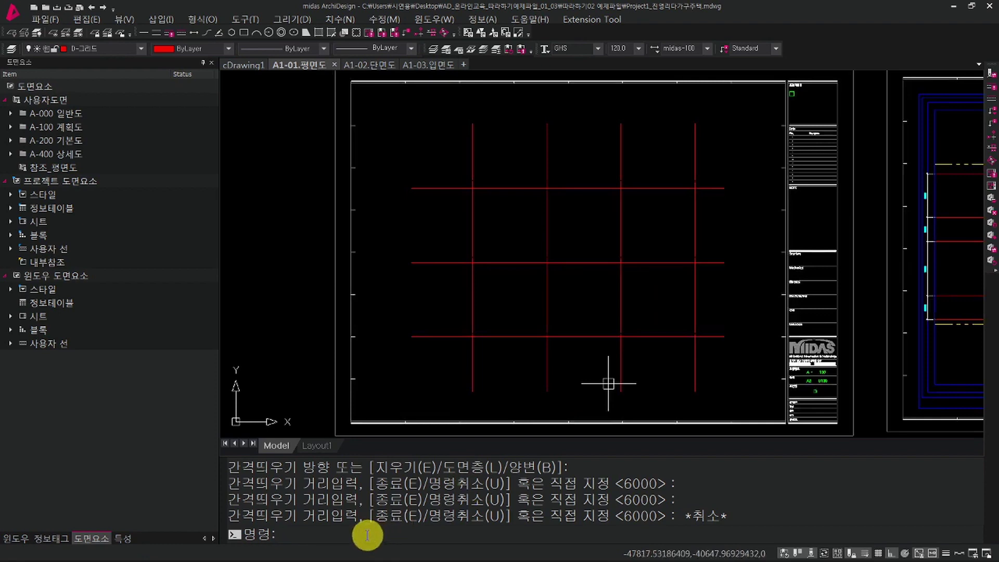
type("AG")
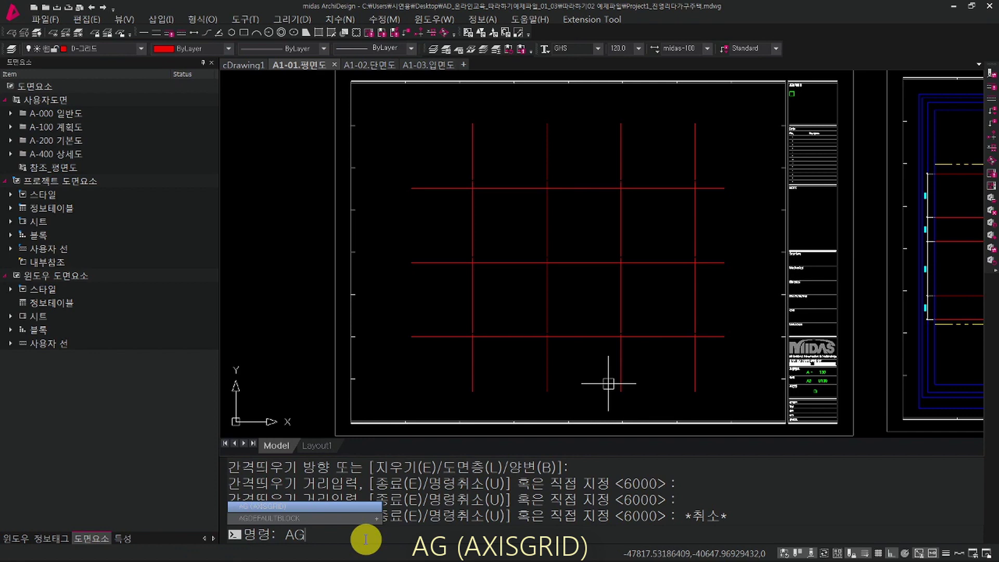
key("Return")
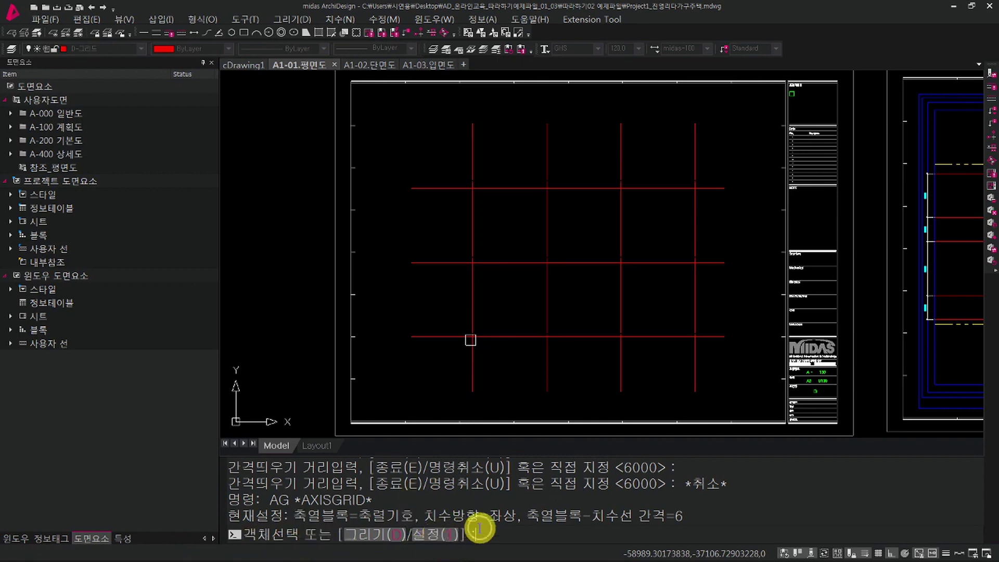
left_click(435, 534)
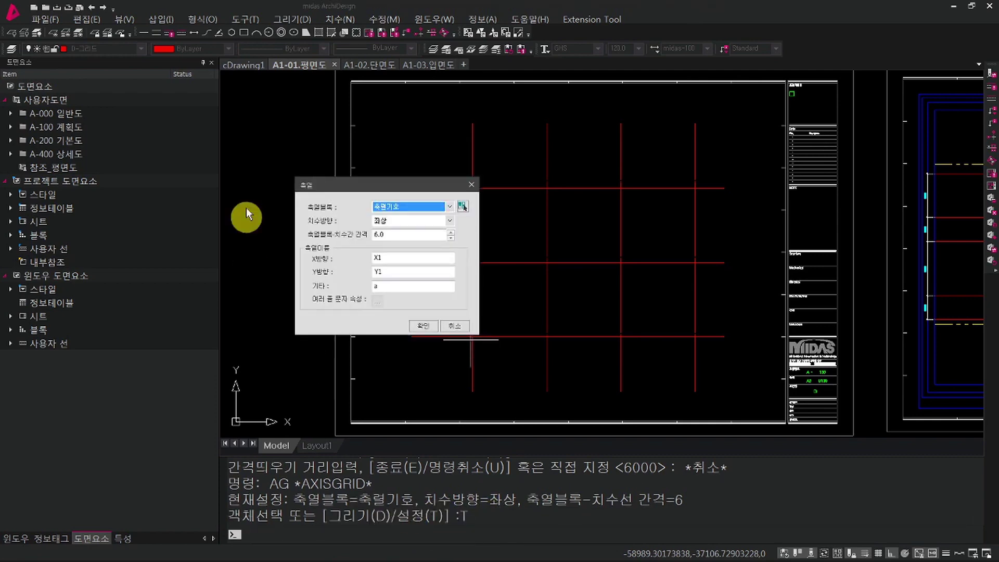
left_click_drag(343, 181, 587, 204)
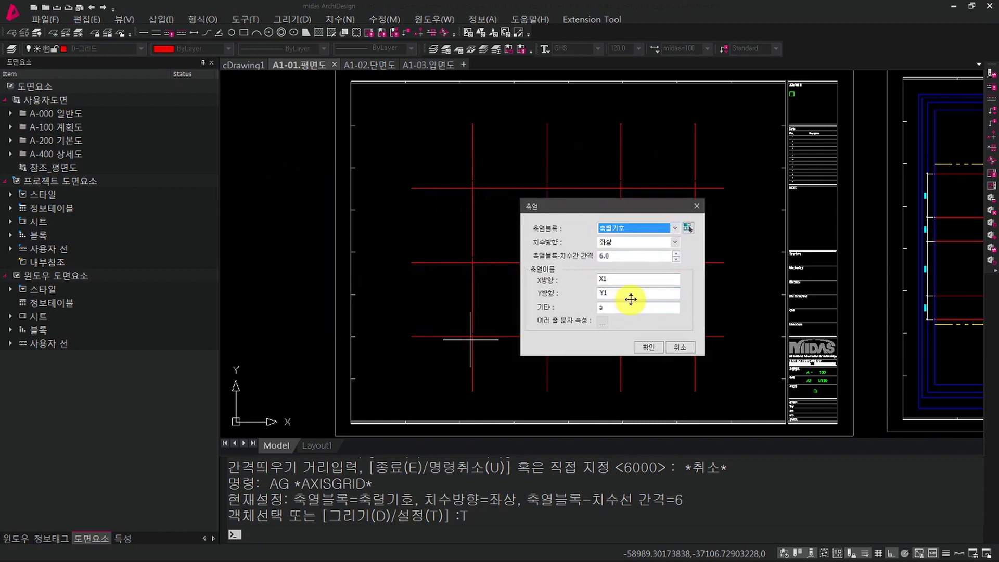
Assign the 축렬기호 block from the project blocks' [200-1-1 일반사항] 도면기호 folder as the axis block.
left_click(641, 228)
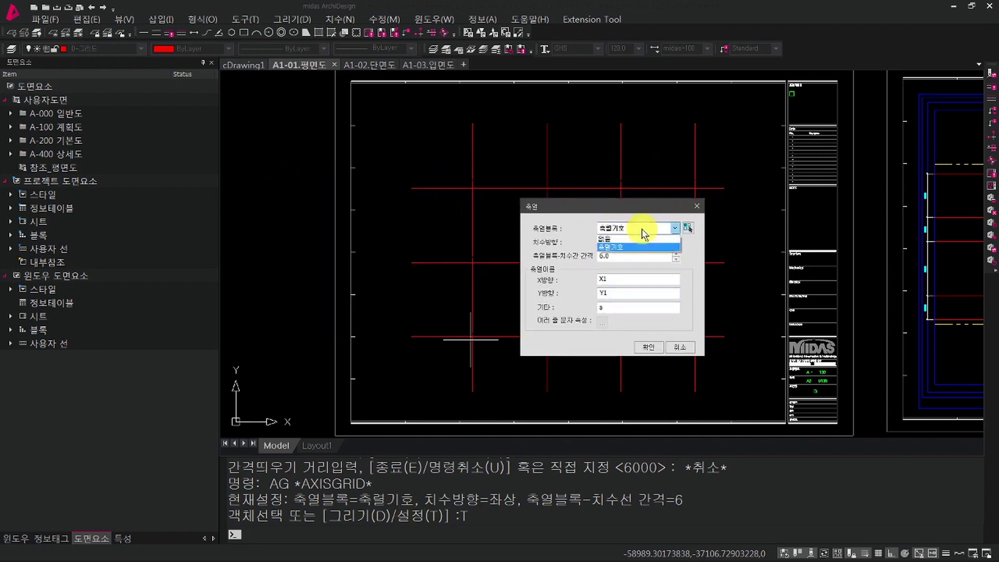
left_click(633, 238)
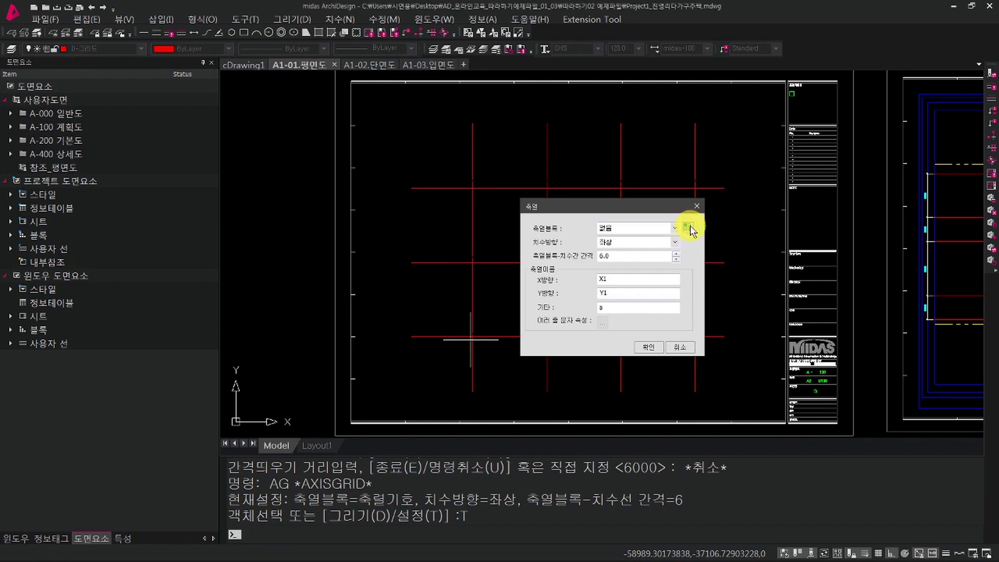
left_click(688, 228)
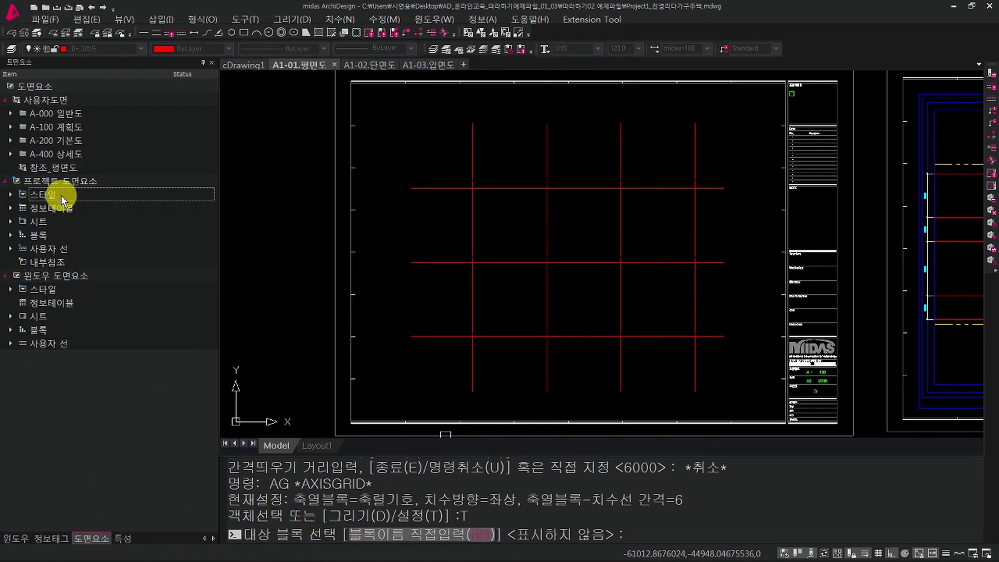
left_click(10, 236)
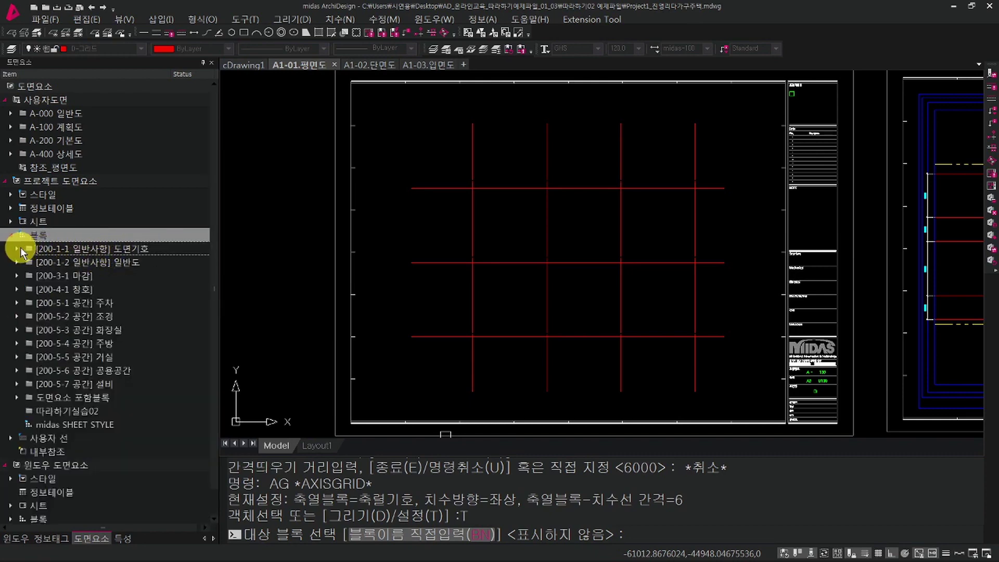
left_click(17, 254)
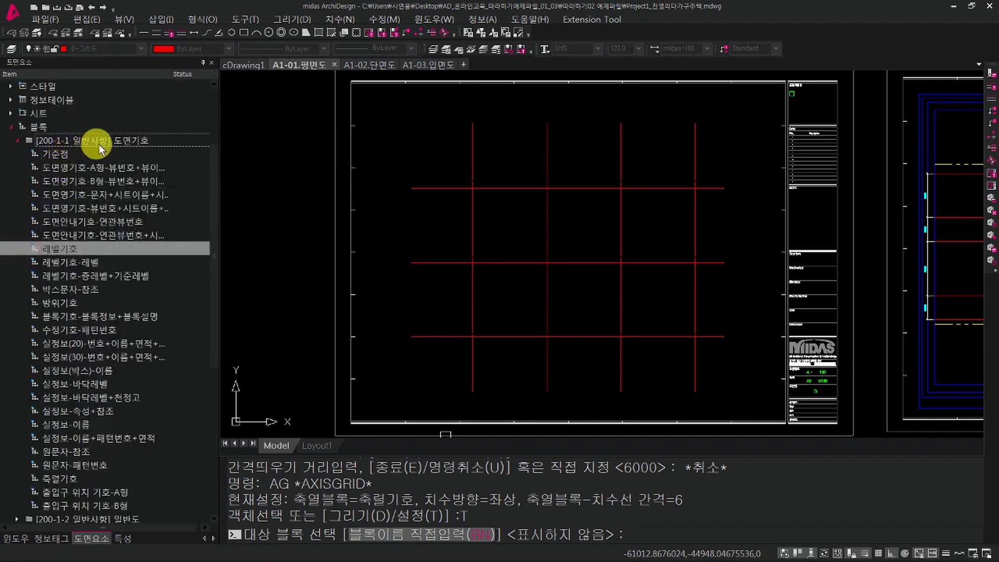
double_click(81, 481)
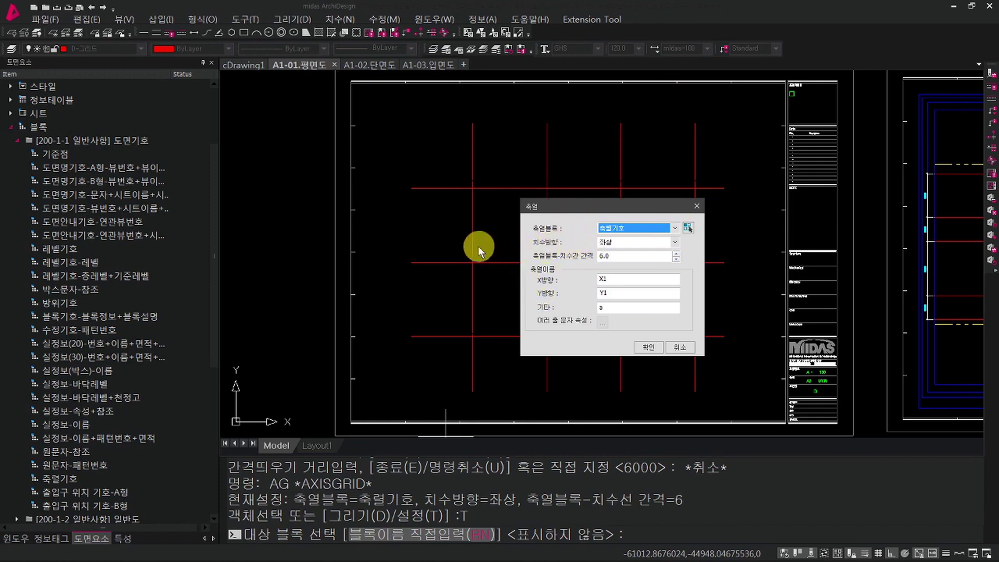
Set the dimension direction to 좌상 and accept the axis settings with spacing 6.0 and axis names X1, Y1 and a.
left_click(646, 243)
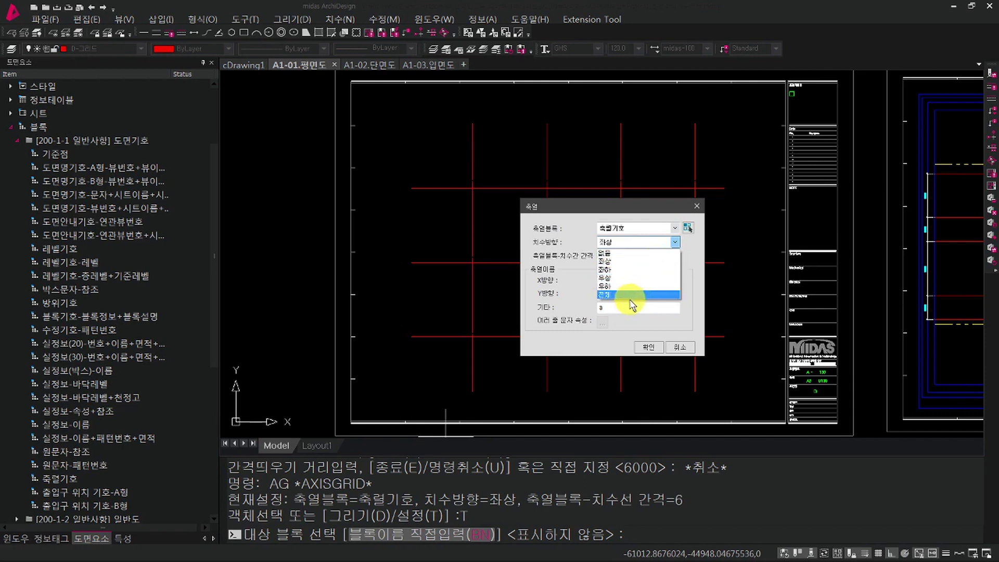
left_click(613, 261)
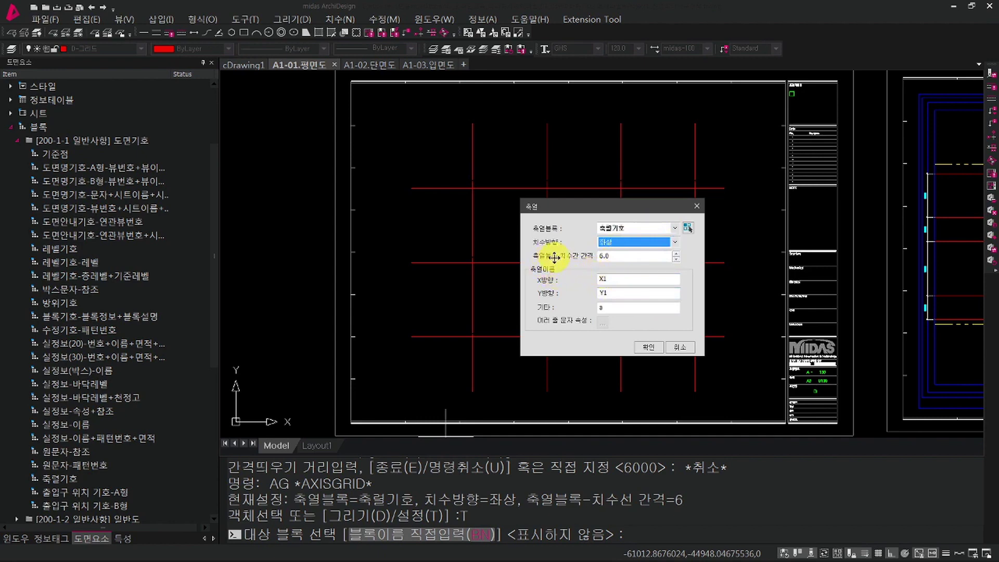
left_click(639, 257)
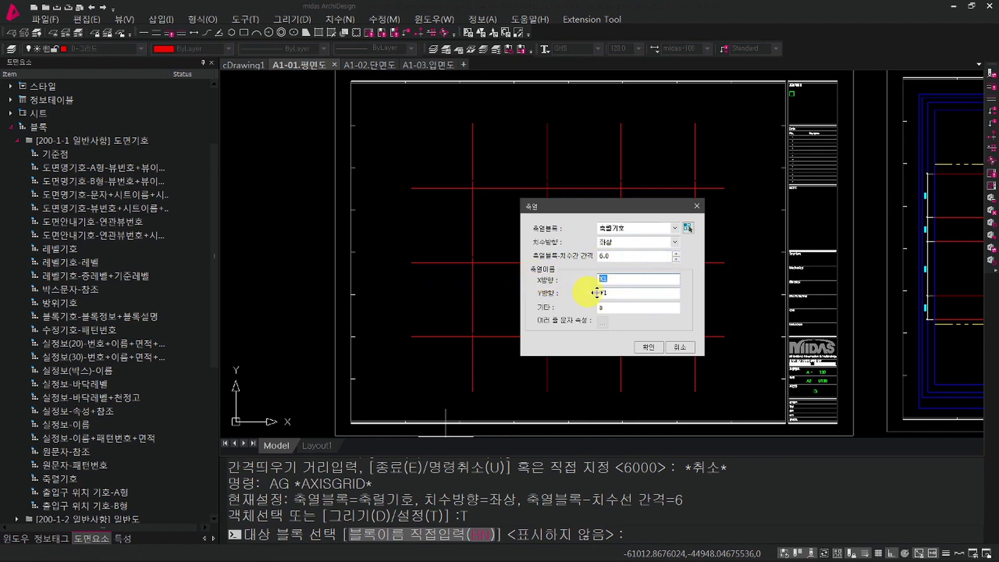
double_click(621, 281)
left_click(621, 281)
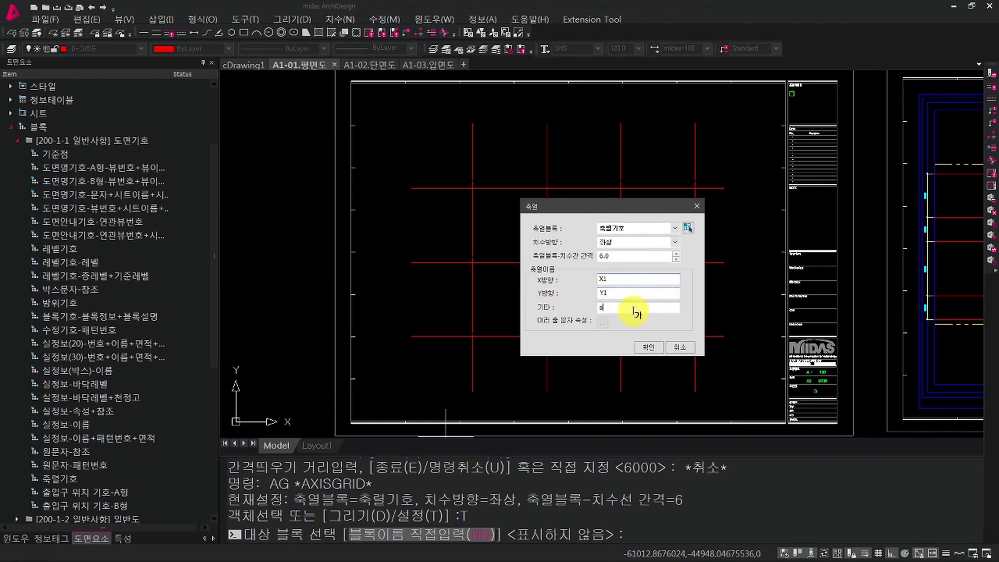
type("ㅎ")
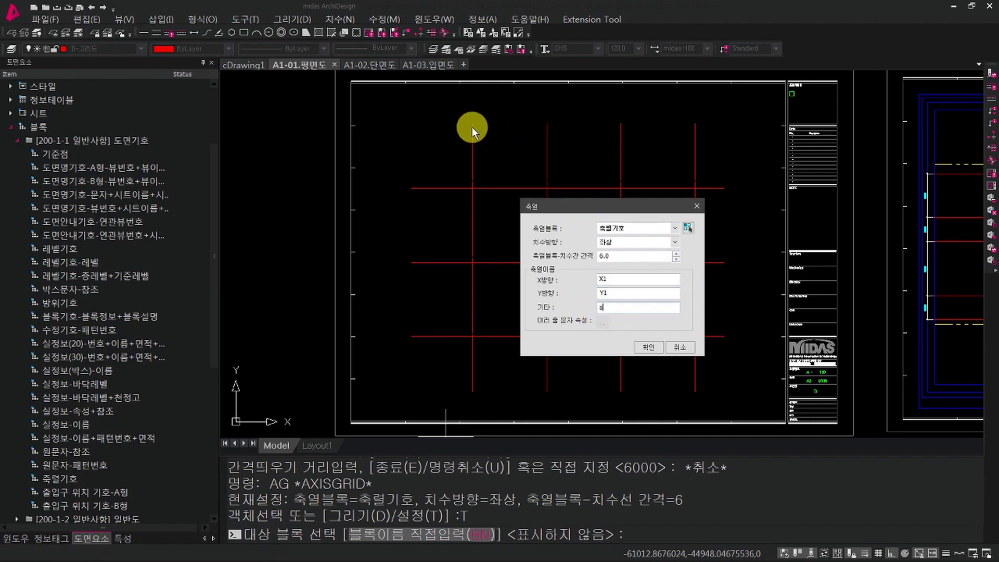
left_click(599, 280)
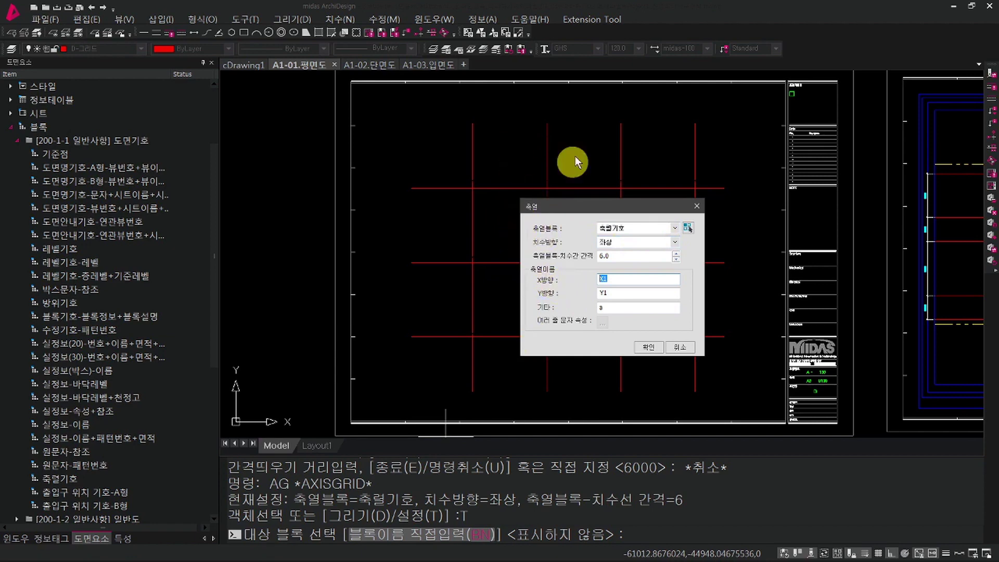
left_click_drag(617, 309, 586, 303)
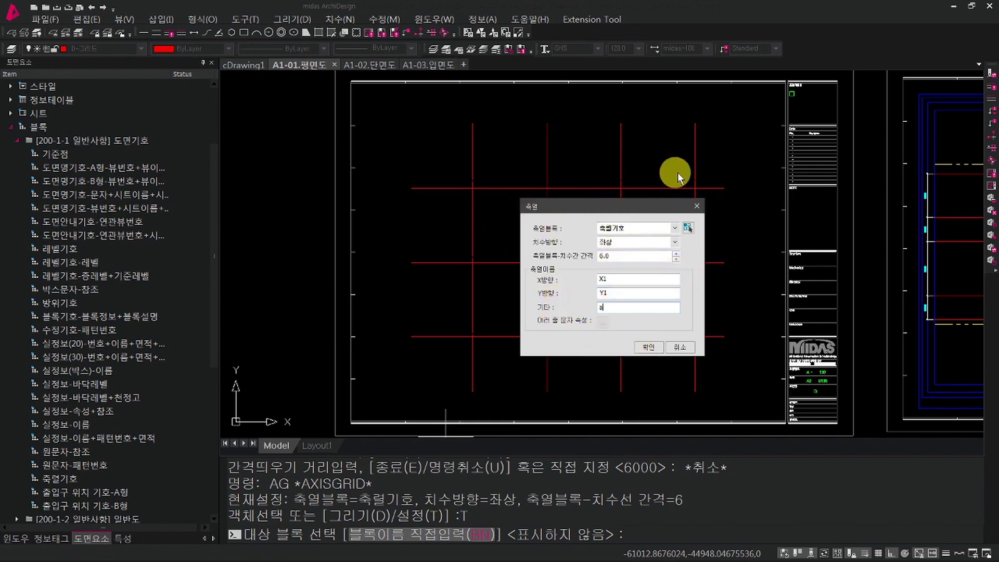
left_click(647, 346)
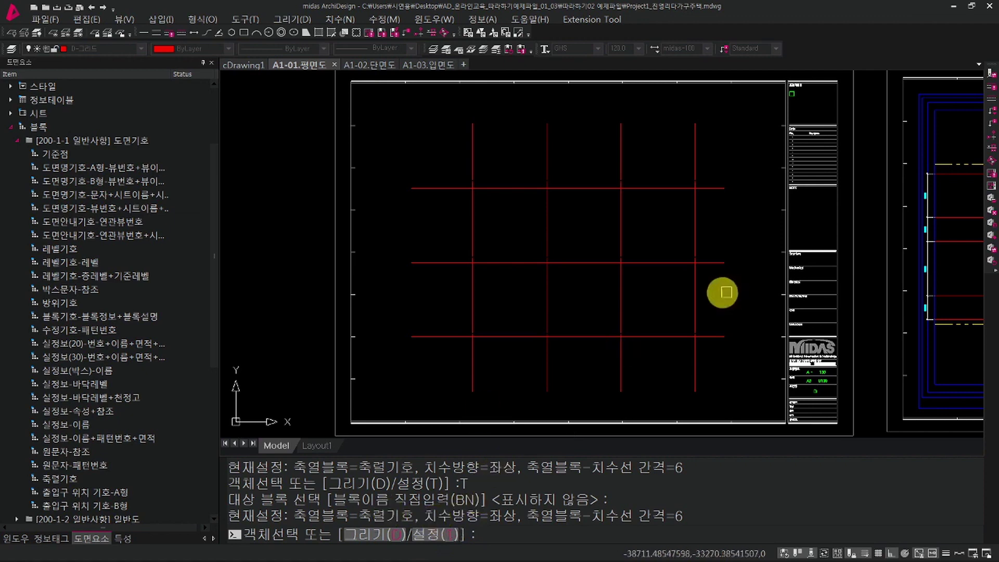
Generate axis symbols and dimensions for all the drawn grid lines with AXISGRID.
middle_click_drag(713, 350, 653, 358)
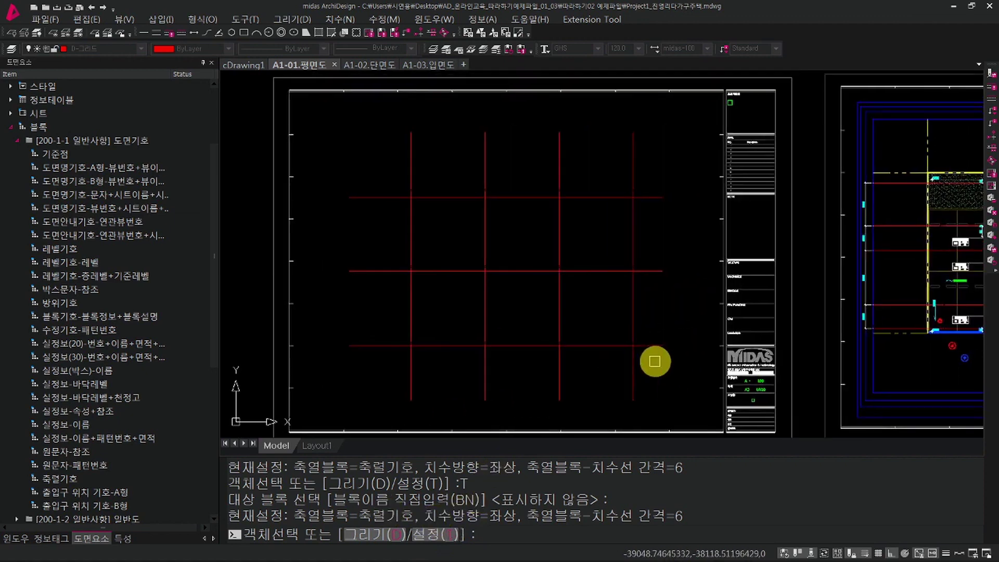
left_click(671, 367)
left_click(368, 156)
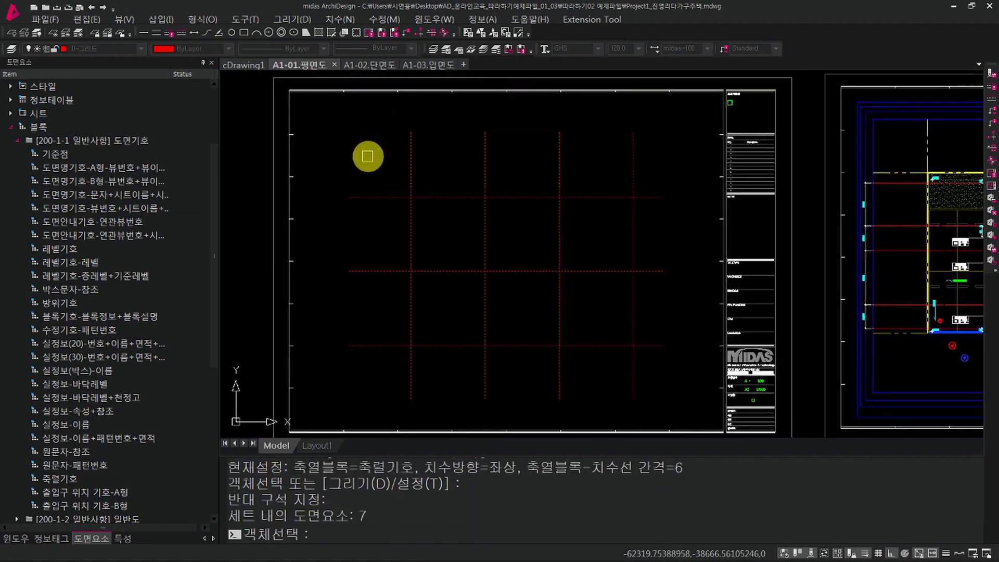
key("Return")
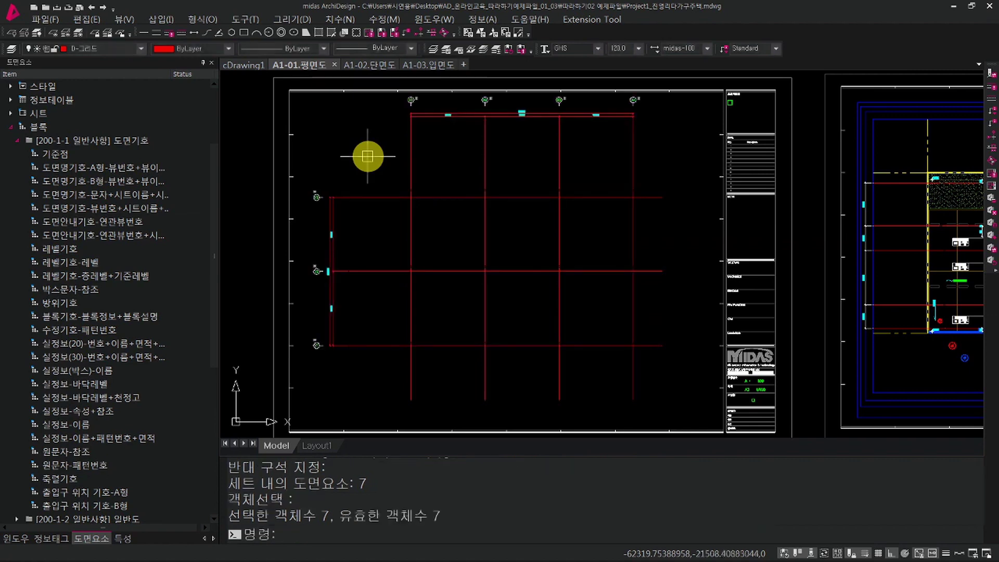
Inspect the layer used by the generated 6,000 dimension between axes X1 and X2.
middle_click_drag(412, 168, 429, 207)
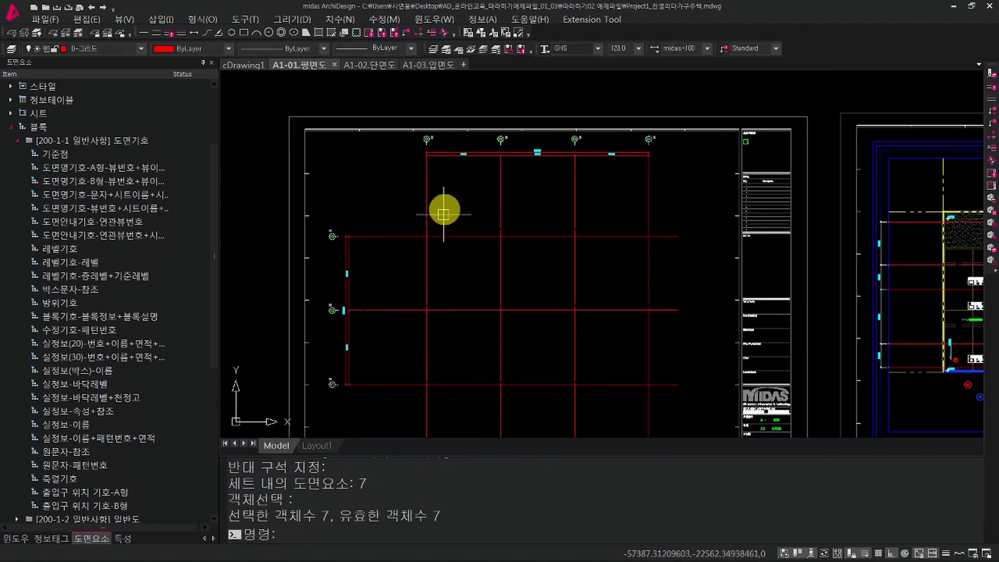
scroll(517, 145, "up", 6)
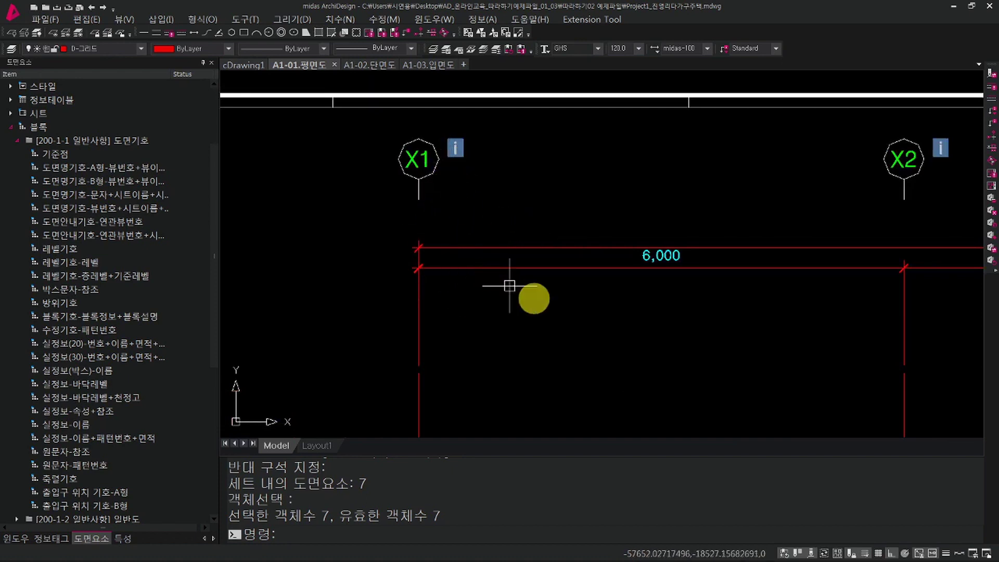
key("Escape")
left_click(562, 311)
left_click(498, 237)
key("Escape")
left_click(563, 312)
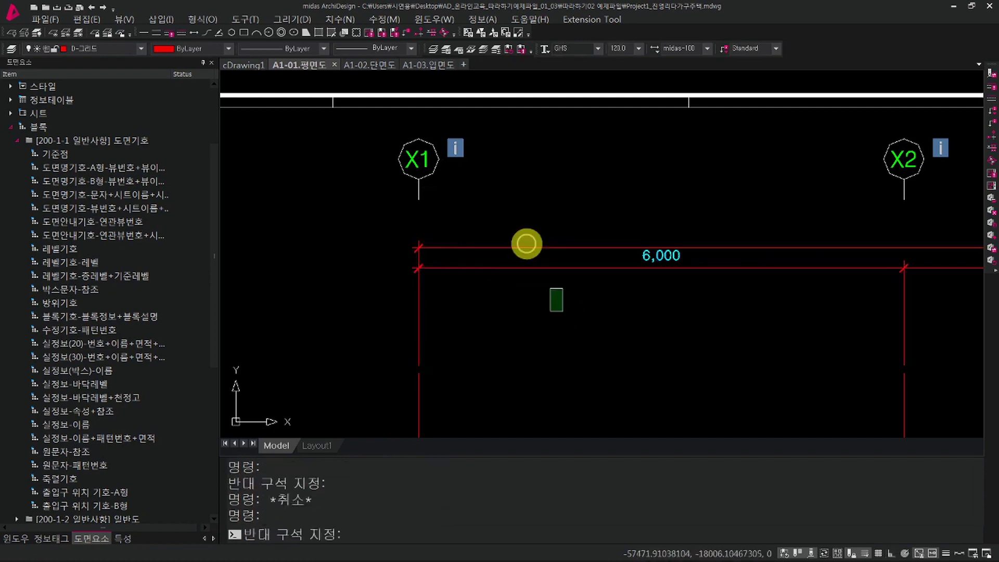
left_click(526, 243)
left_click(102, 49)
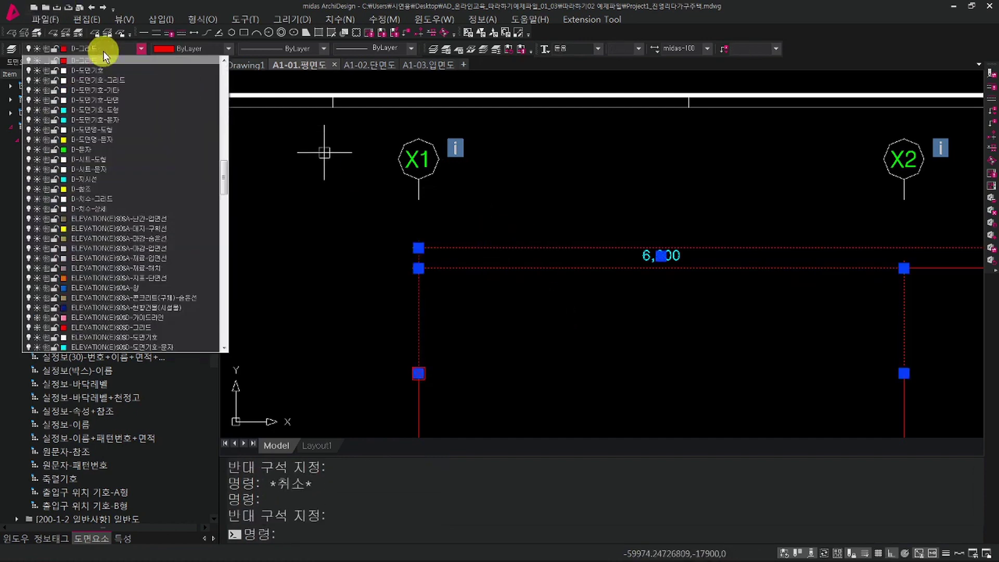
key("Escape")
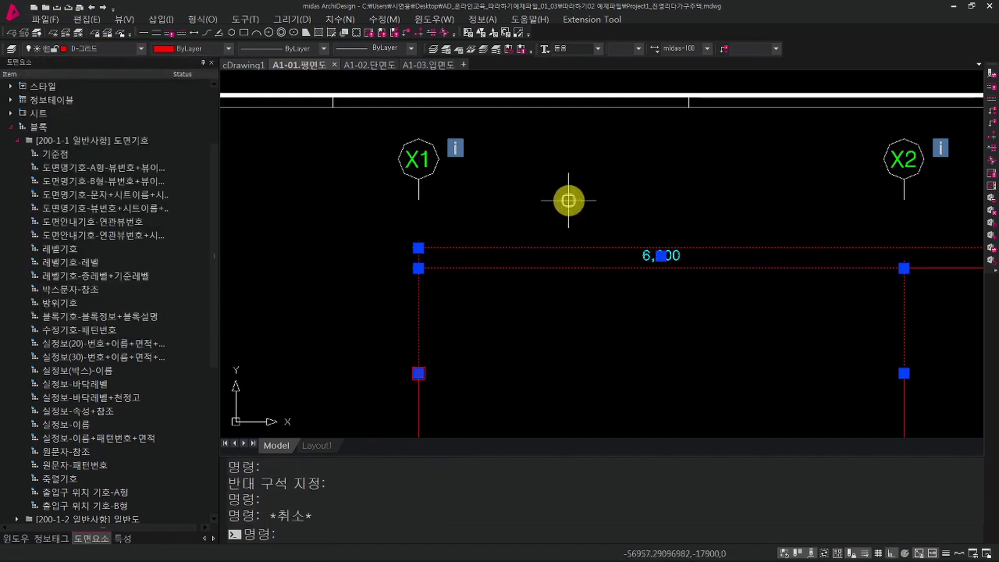
key("Escape")
key("Escape")
Undo the AXISGRID symbols and dimensions, leaving only the grid lines.
left_click(514, 354)
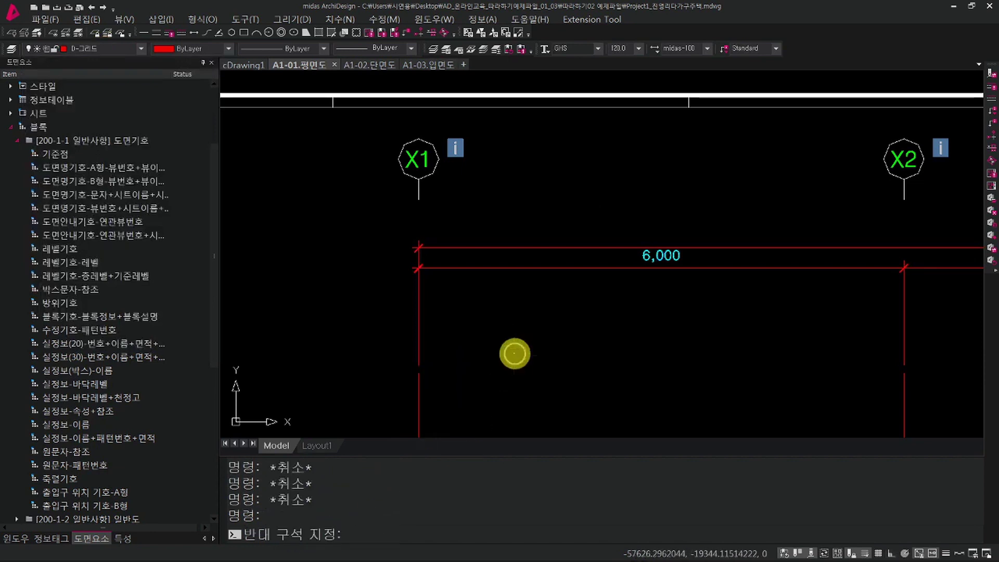
key("Escape")
key("Escape")
key("ctrl+z")
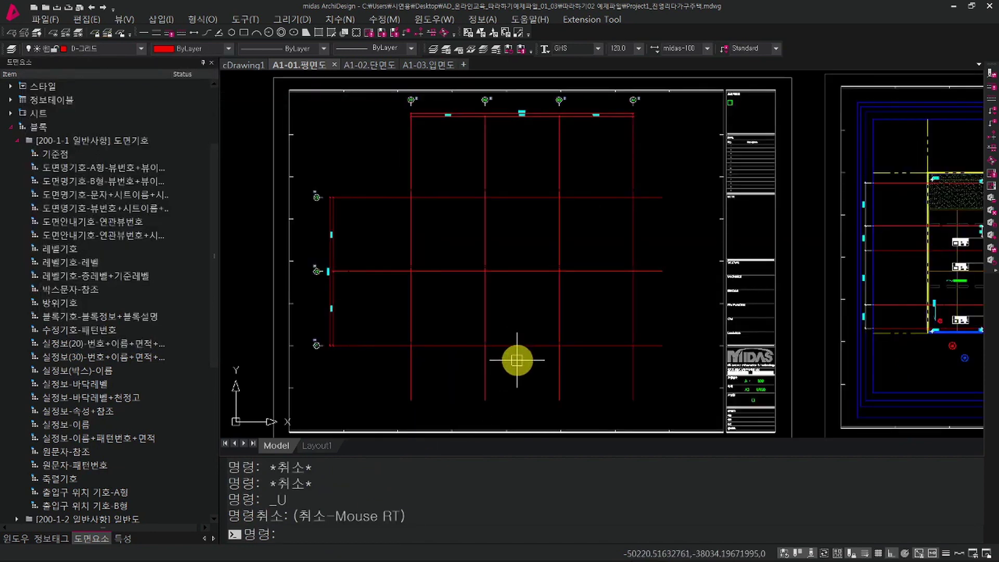
key("ctrl+z")
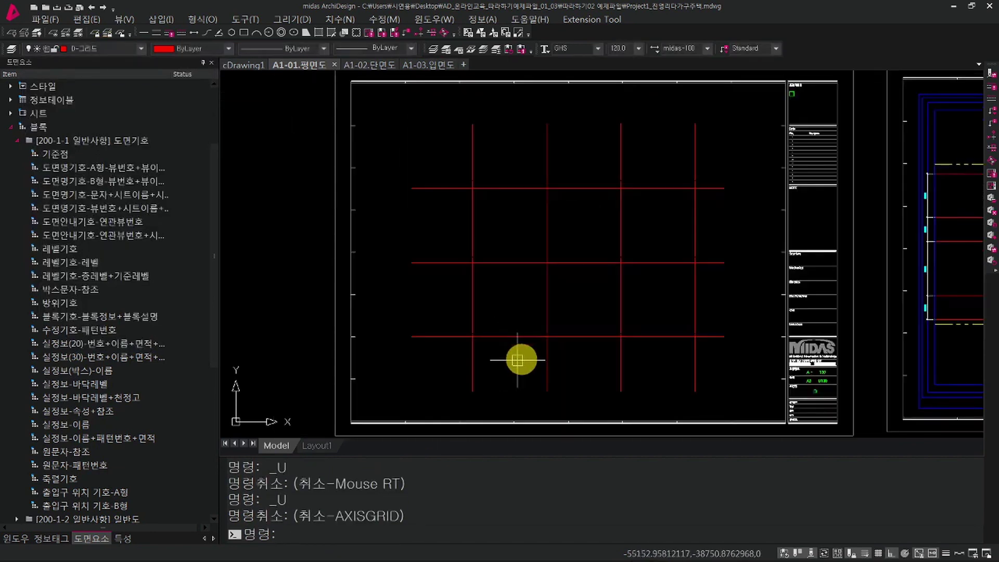
Make D-치수-그리드 the current layer by picking it up from the reference plan's 1,500 dimension, cancelling the DIMLINEAR command that starts.
middle_click_drag(762, 320, 674, 323)
scroll(680, 301, "up", 6)
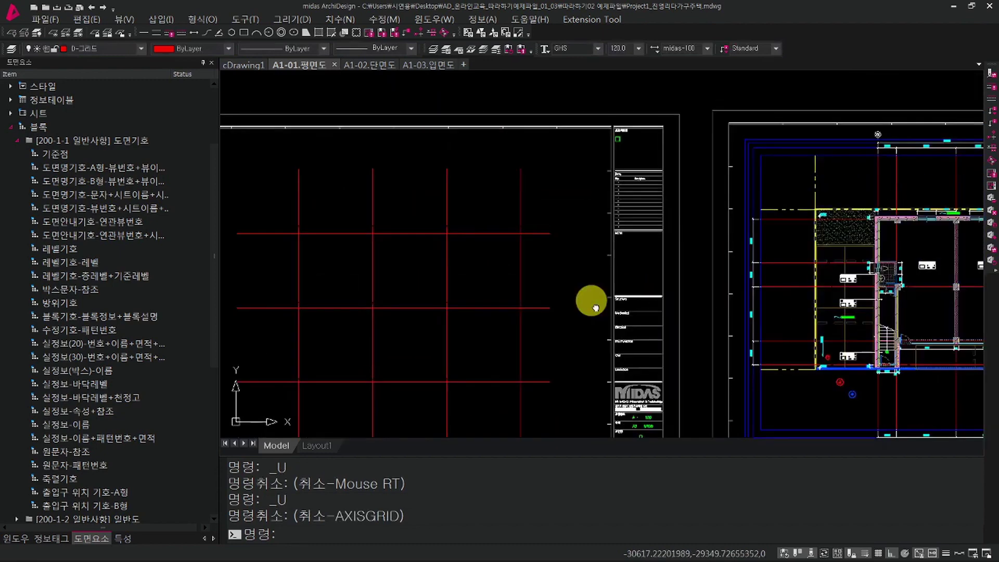
scroll(741, 216, "up", 3)
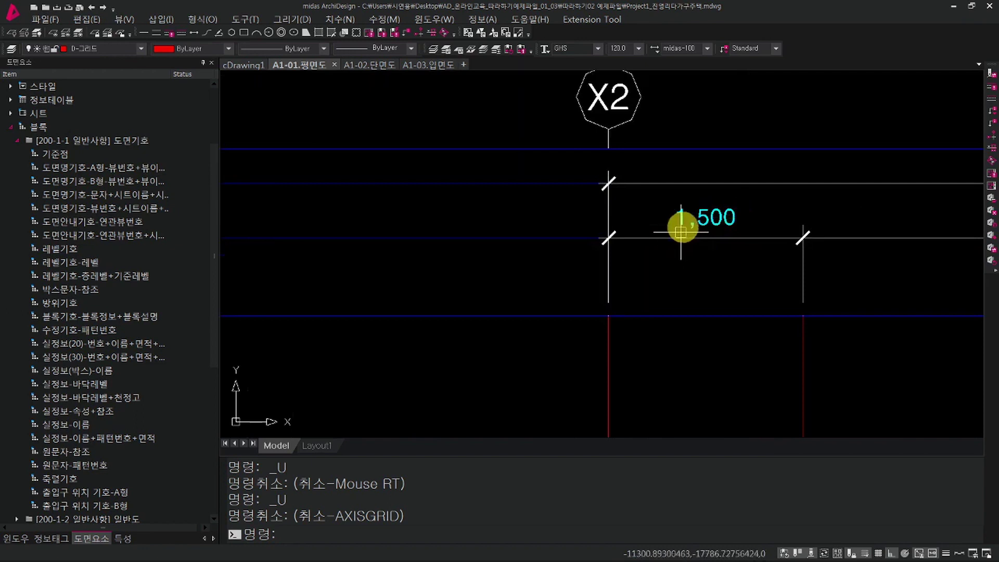
right_click(702, 214)
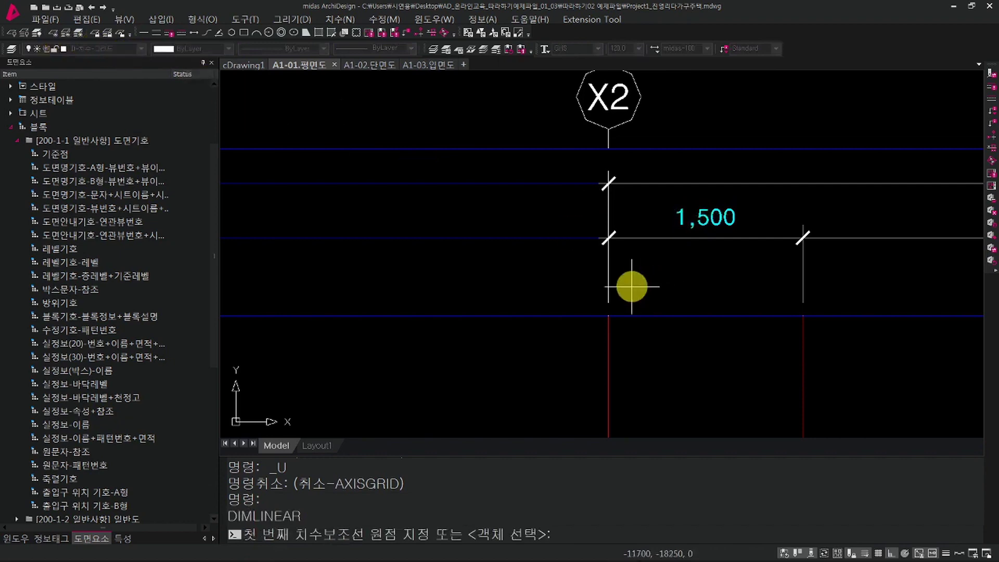
scroll(620, 284, "down", 6)
middle_click_drag(556, 312, 807, 281)
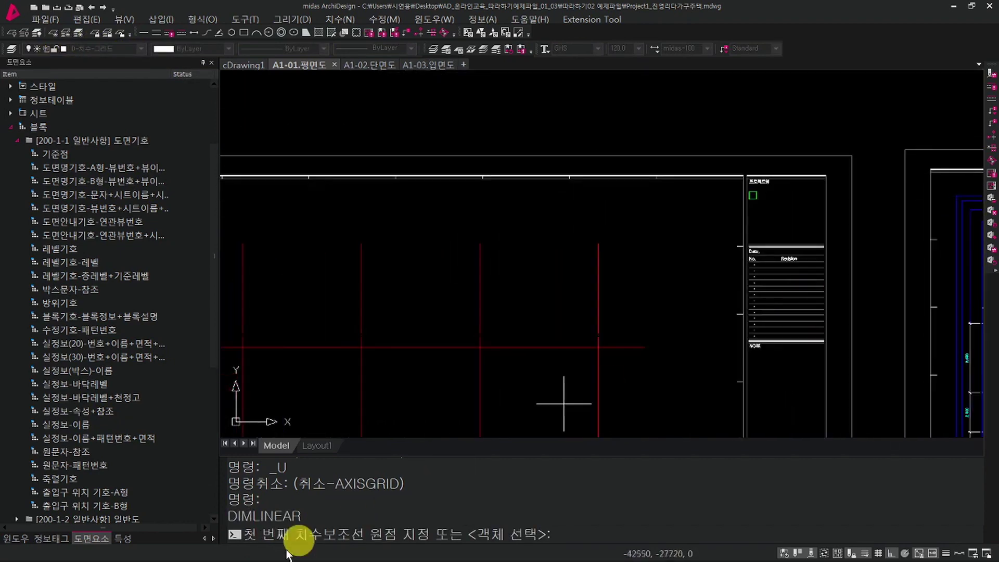
scroll(606, 354, "down", 3)
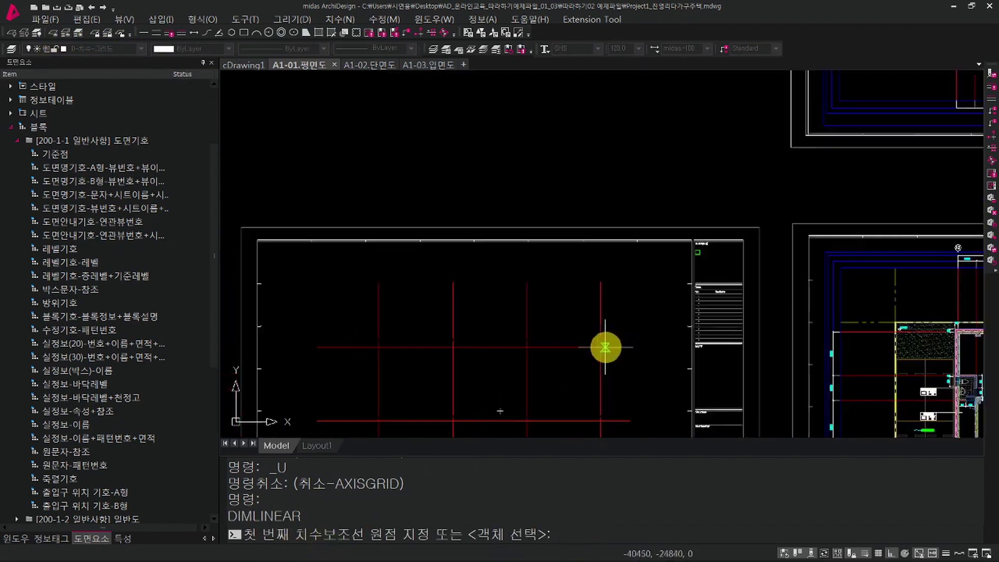
middle_click_drag(668, 298, 647, 339)
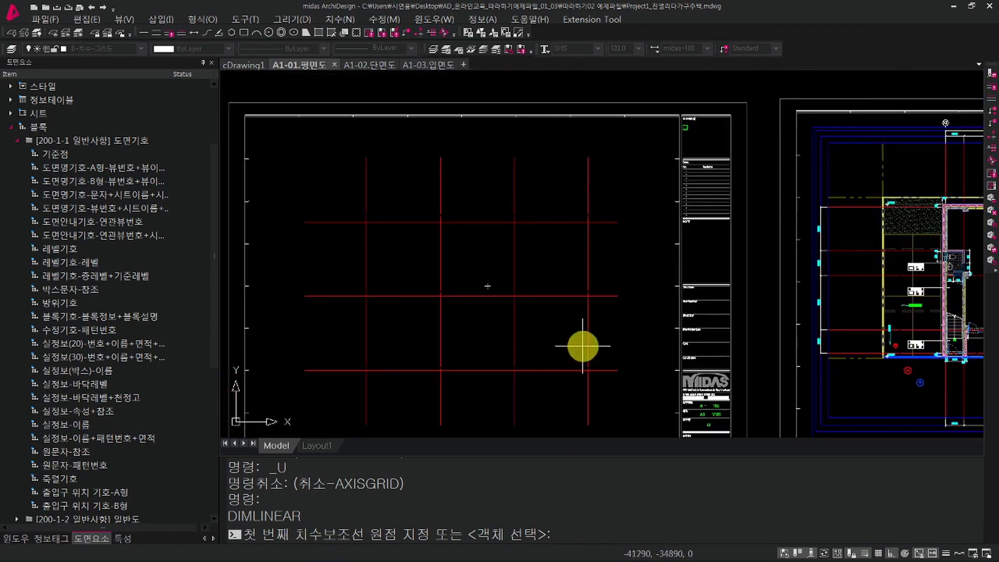
key("Escape")
key("Escape")
key("Escape")
middle_click_drag(579, 342, 594, 290)
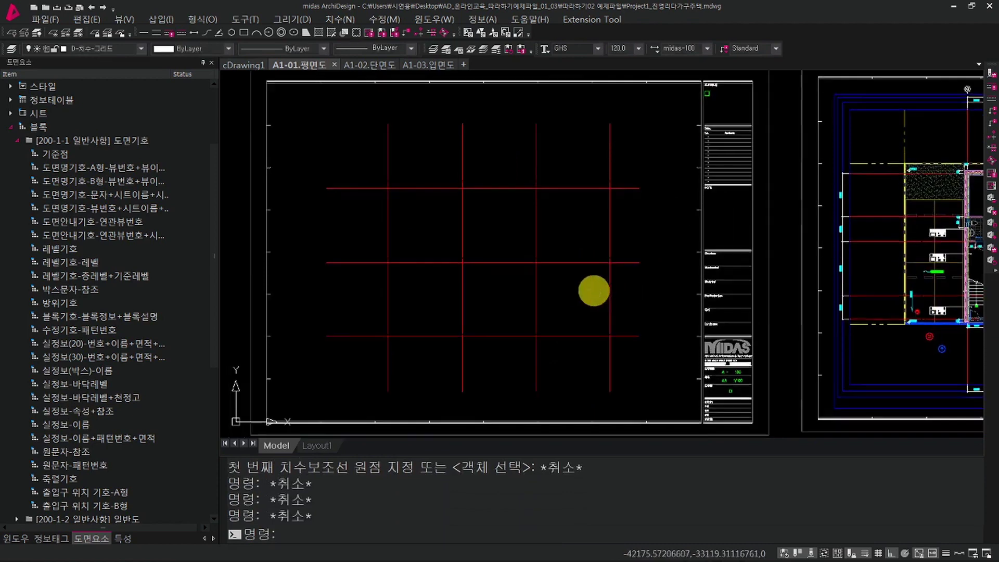
Run AXISGRID (AG) on all the vertical and horizontal grid lines to add their axis symbols and dimensions.
type("AG")
key("Return")
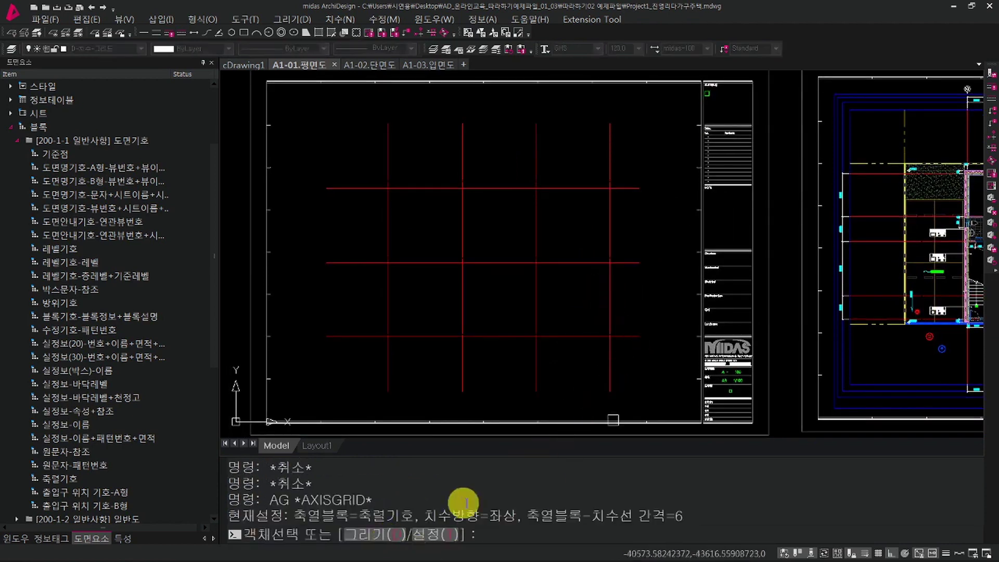
left_click(649, 375)
left_click(399, 157)
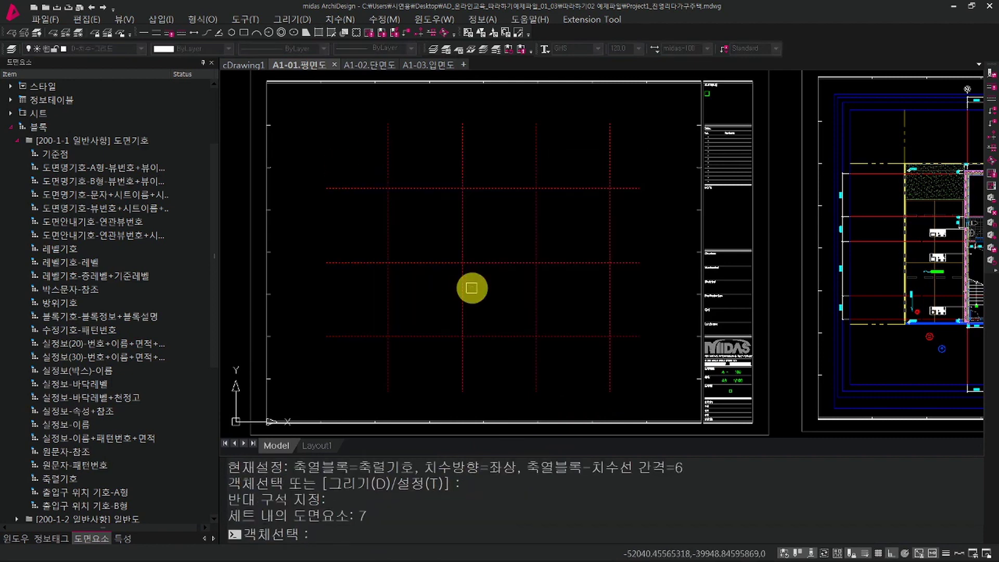
key("Return")
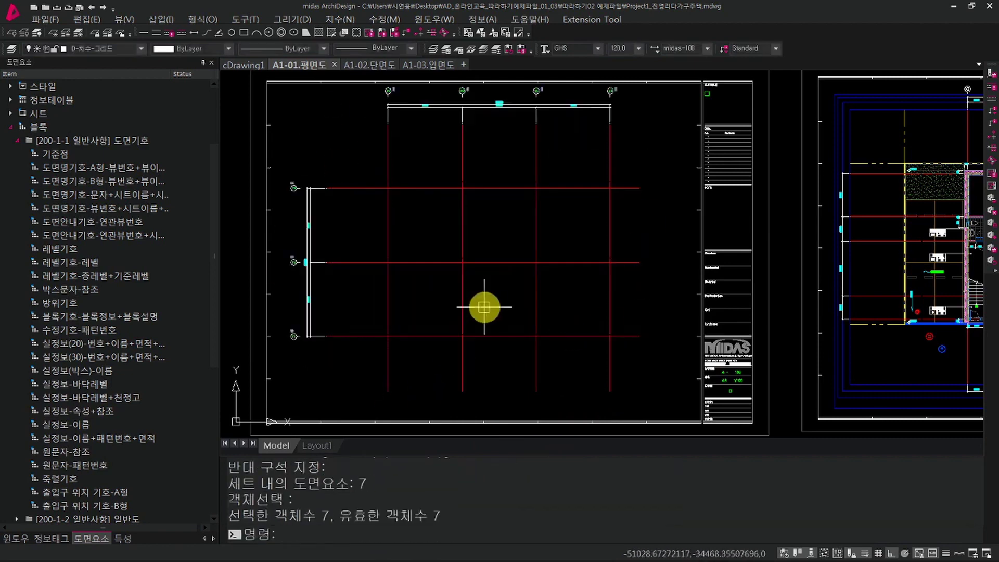
Check the layer of the new dimension between axes X1 and X2.
scroll(435, 132, "up", 5)
left_click(573, 262)
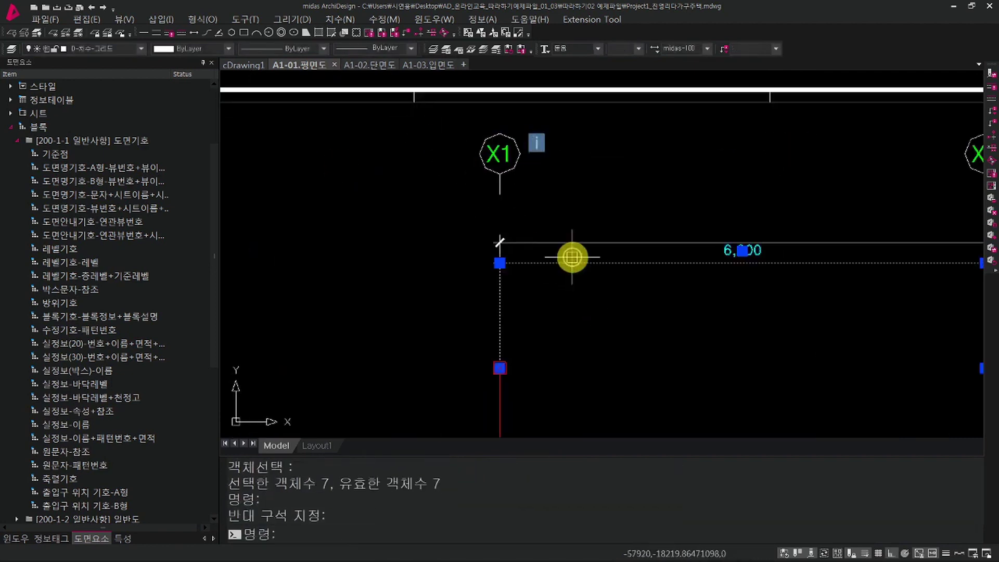
middle_click_drag(543, 277, 523, 278)
key("Escape")
key("Escape")
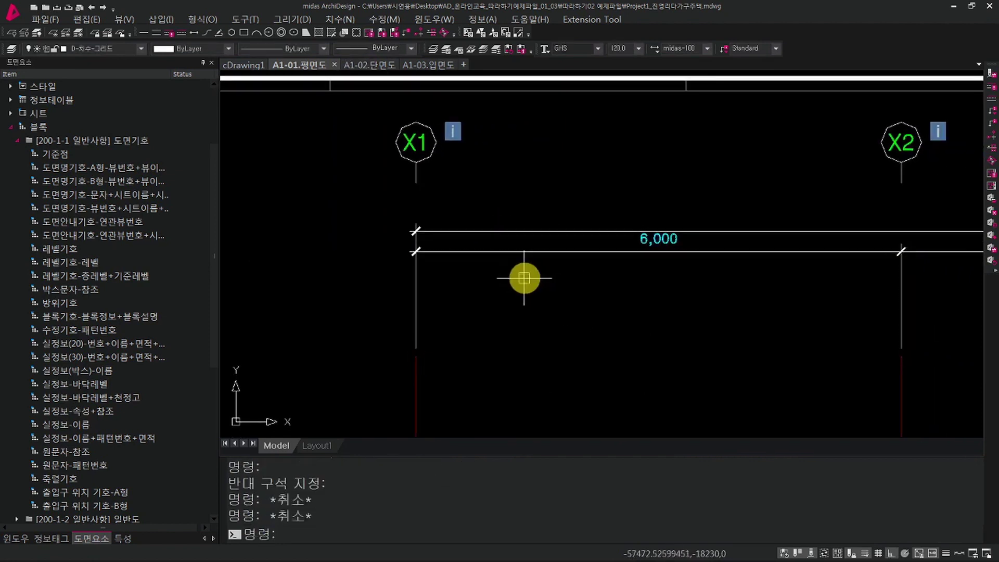
Regenerate the drawing with REGEN to smooth the axis symbol circles.
type("re")
key("Return")
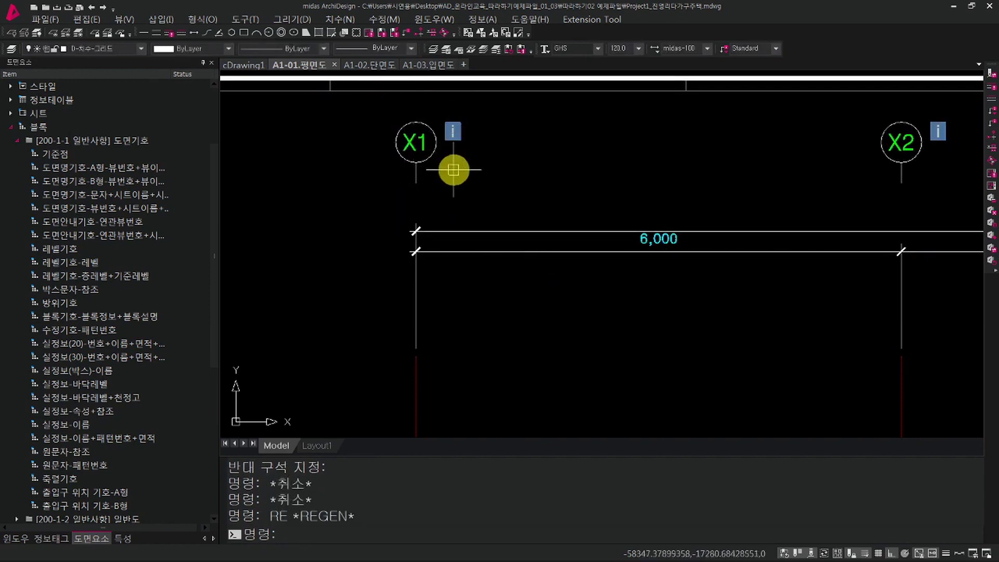
key("Escape")
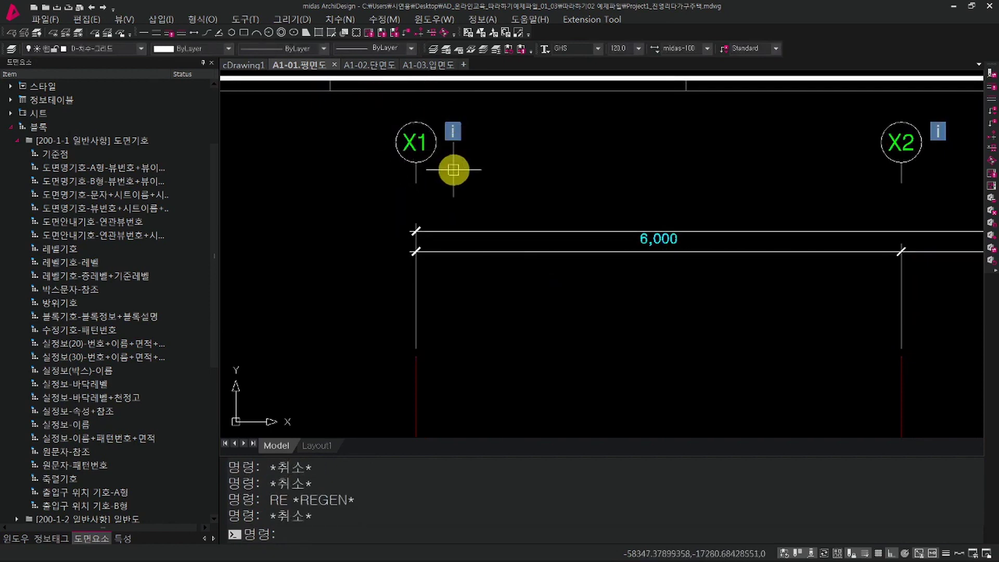
scroll(517, 253, "down", 5)
mouse_move(517, 254)
middle_mouse_down()
mouse_move(577, 188)
mouse_move(528, 217)
mouse_move(499, 194)
mouse_move(496, 212)
middle_mouse_up()
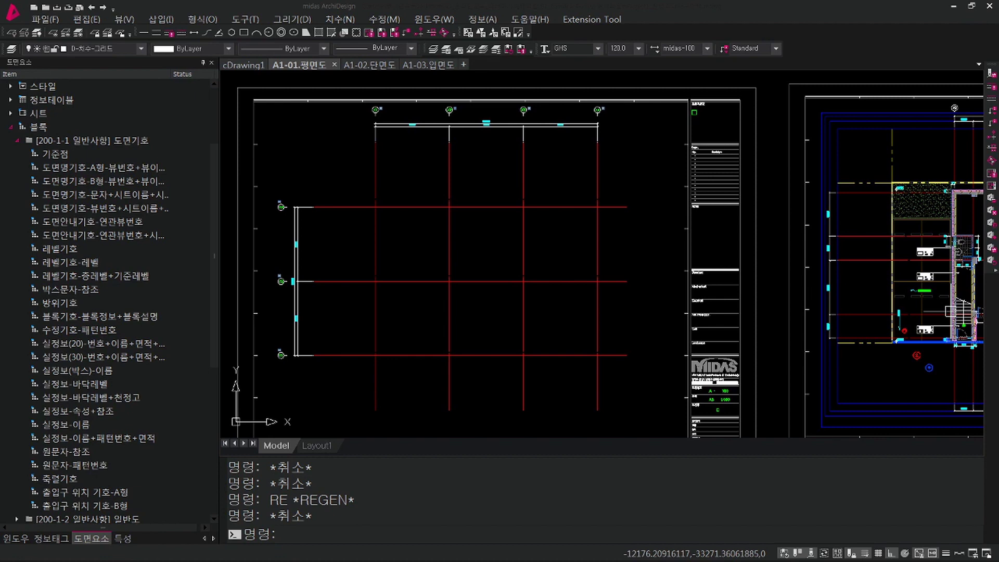
middle_click_drag(657, 307, 714, 304)
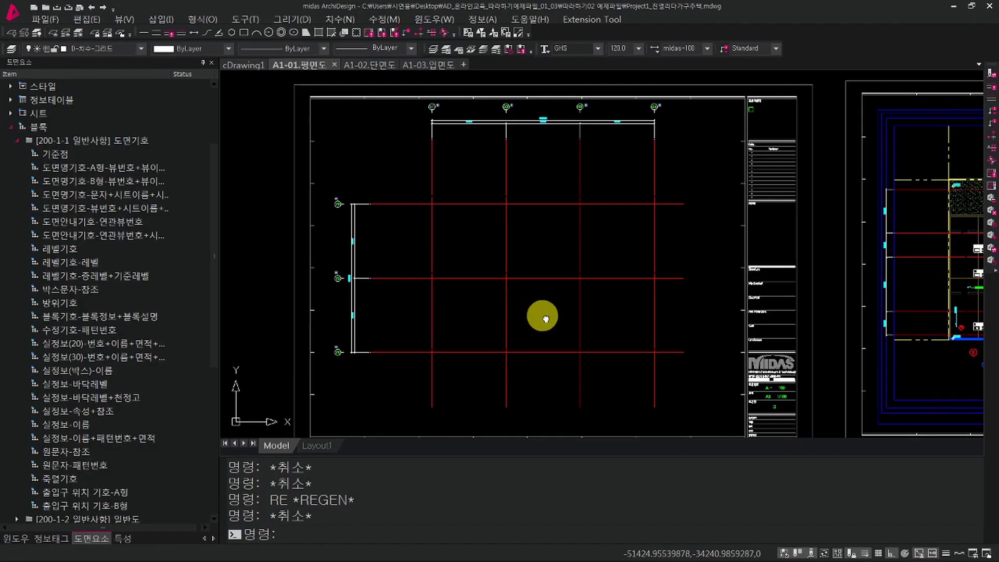
Collapse the [200-1-1 일반사항] 도면기호 folder and the 블록 group under 프로젝트 도면요소.
left_click_drag(213, 162, 216, 138)
left_click(16, 185)
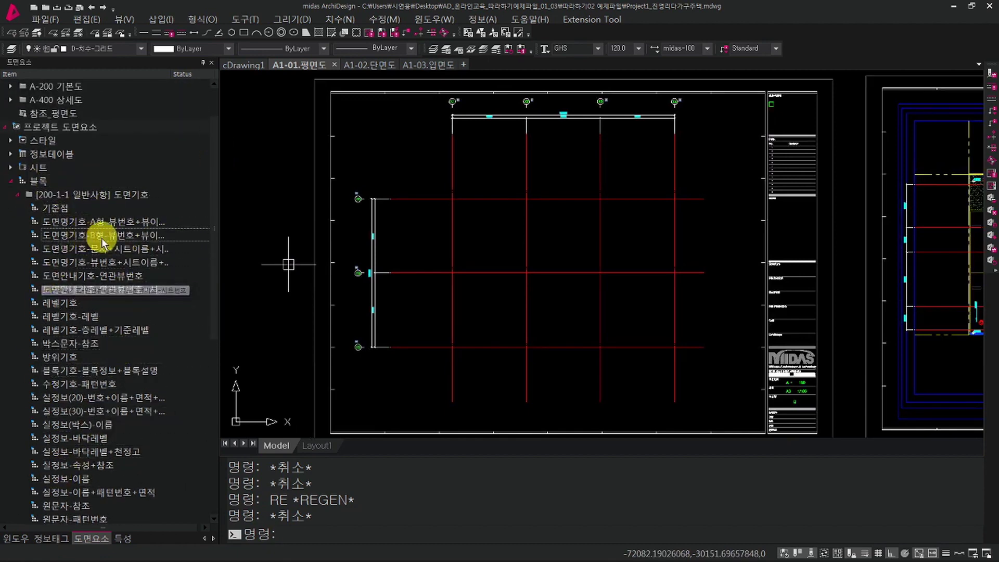
left_click(38, 195)
left_click(19, 195)
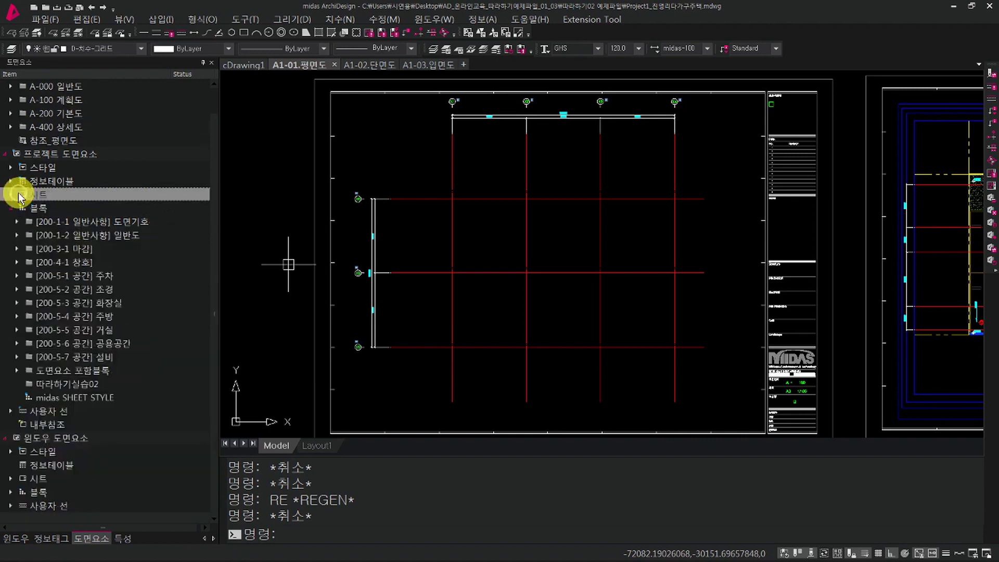
left_click(17, 197)
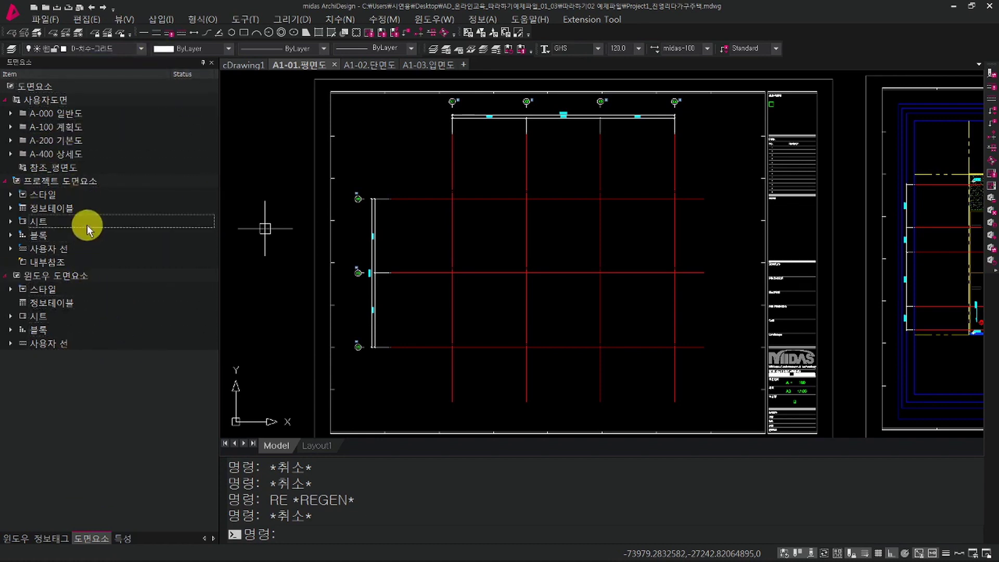
left_click(95, 278)
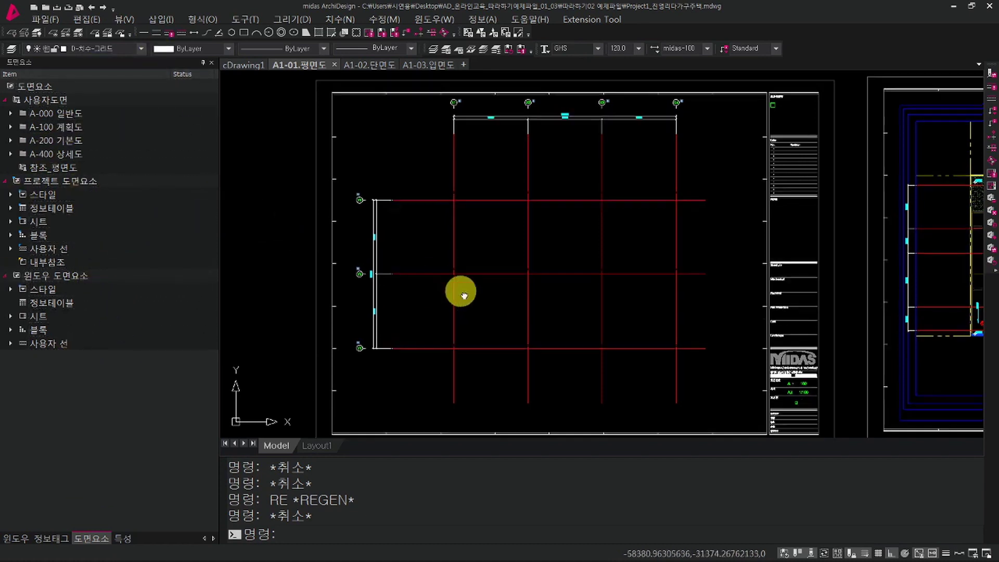
mouse_move(457, 281)
middle_mouse_down()
mouse_move(462, 295)
mouse_move(472, 282)
middle_mouse_up()
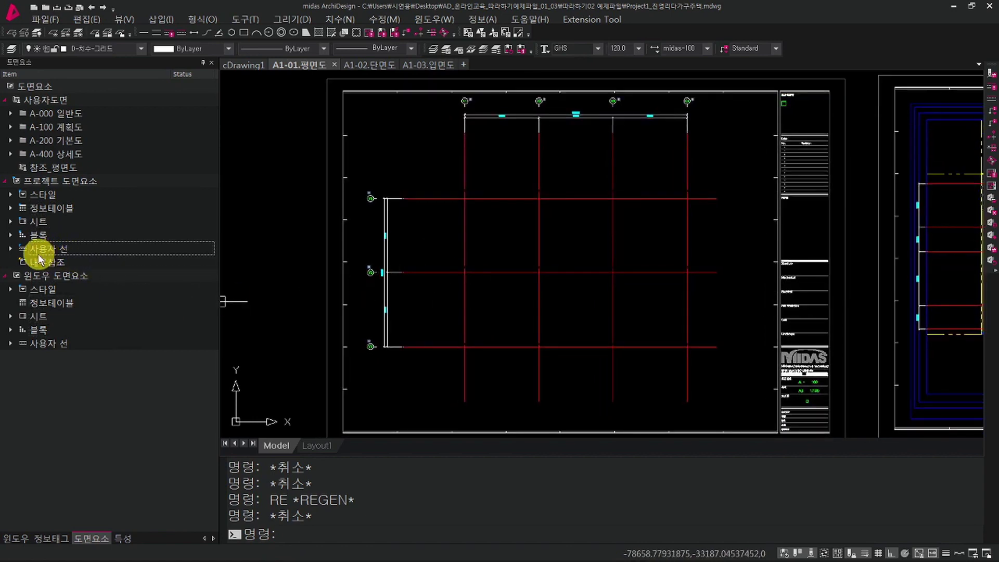
Expand the 사용자 선 group and its [200-2-1 구조] folder under 프로젝트 도면요소.
left_click(37, 249)
left_click(22, 251)
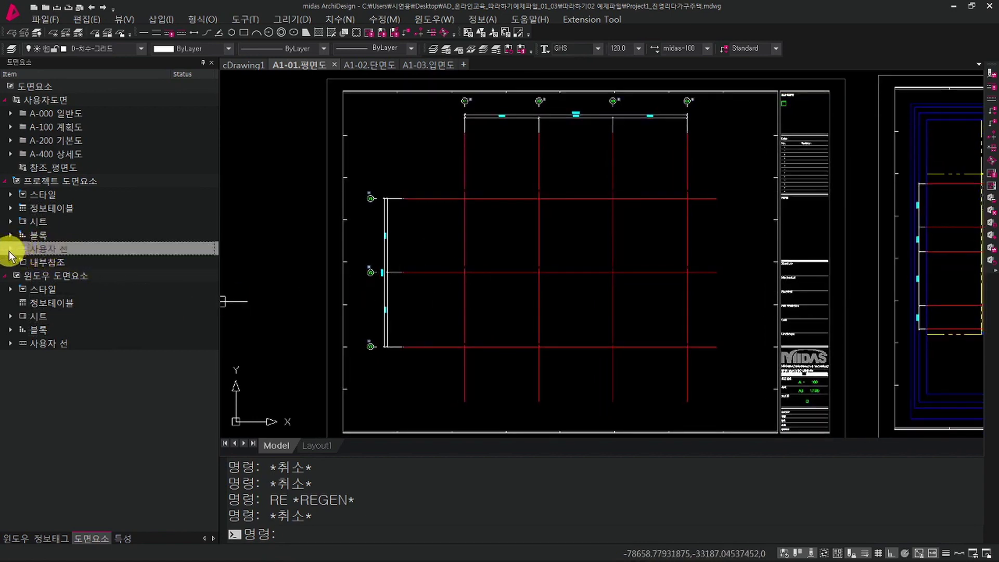
left_click(10, 250)
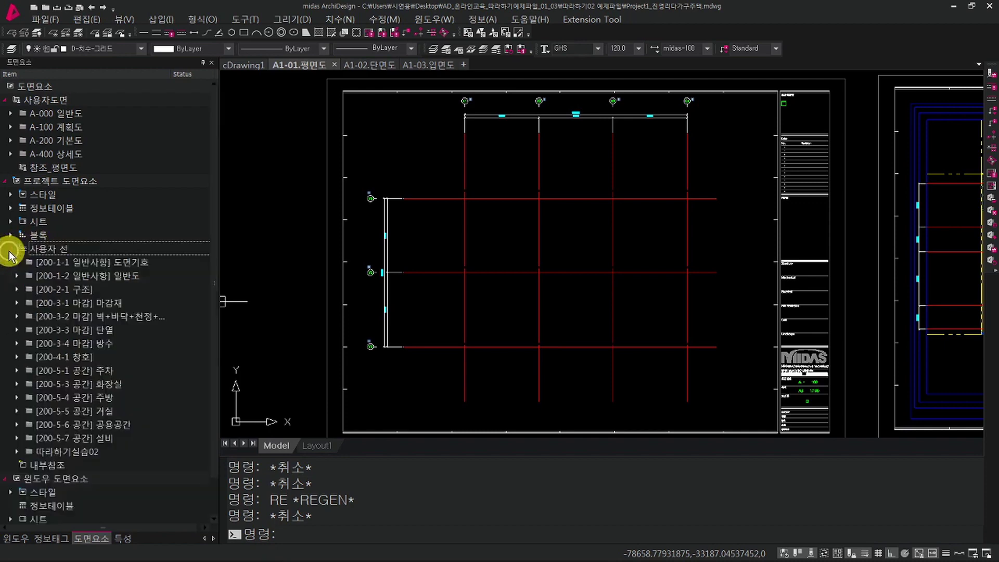
left_click(17, 291)
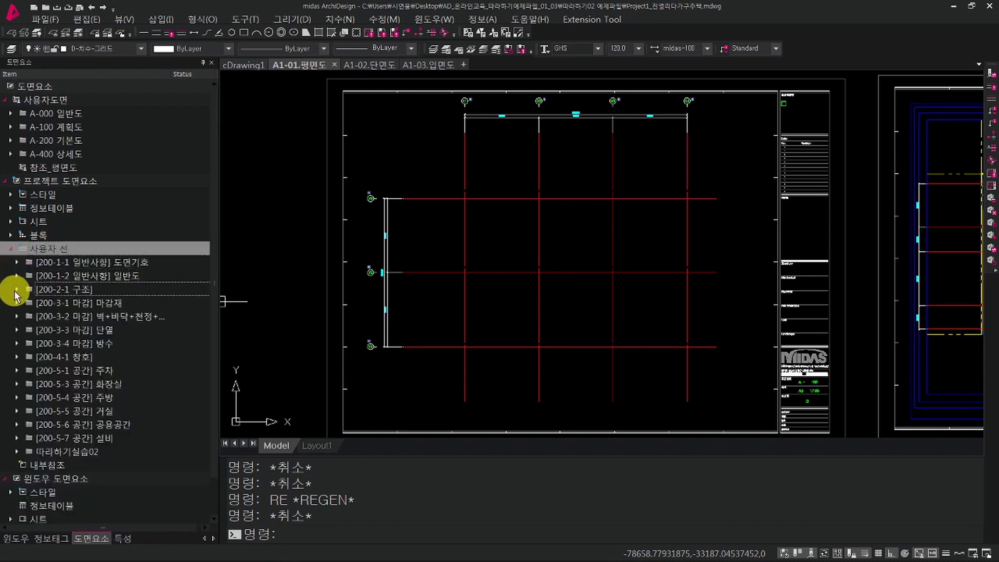
left_click(24, 290)
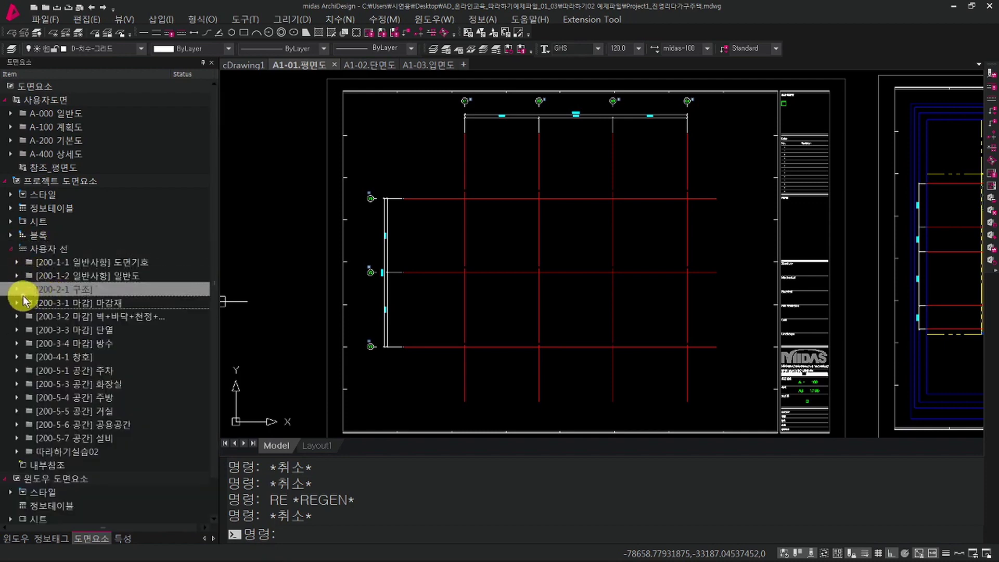
left_click(21, 291)
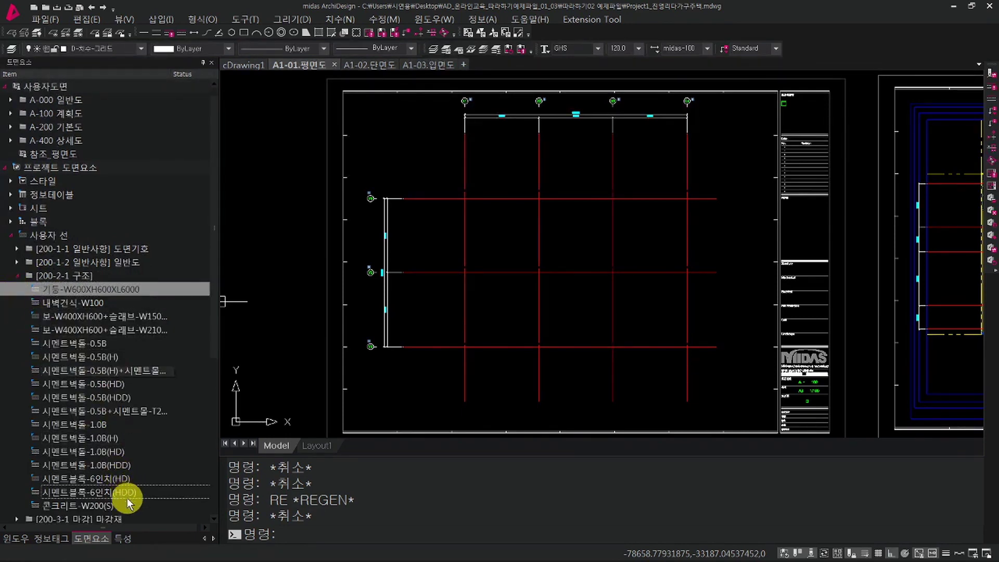
scroll(131, 447, "down", 1)
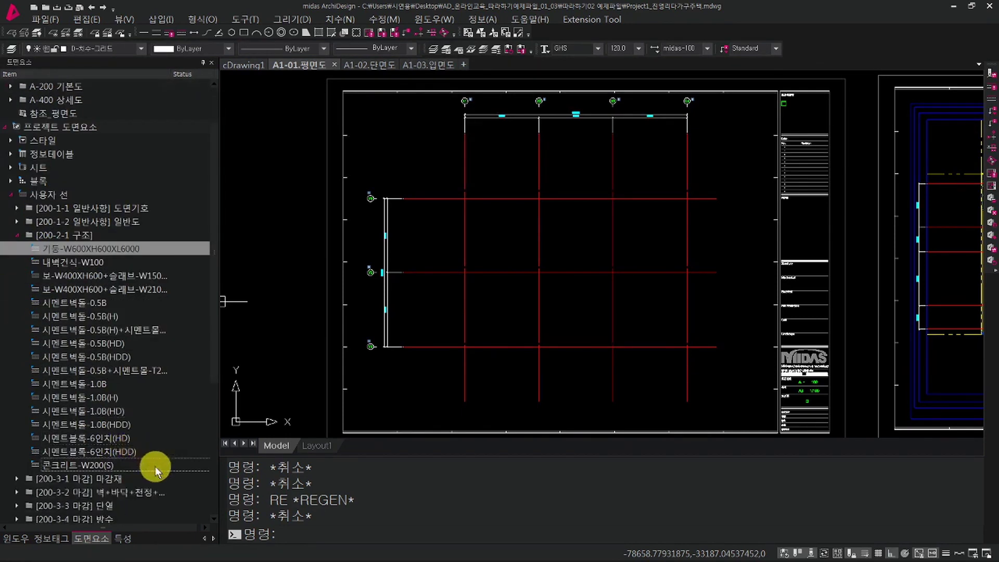
scroll(146, 452, "down", 4)
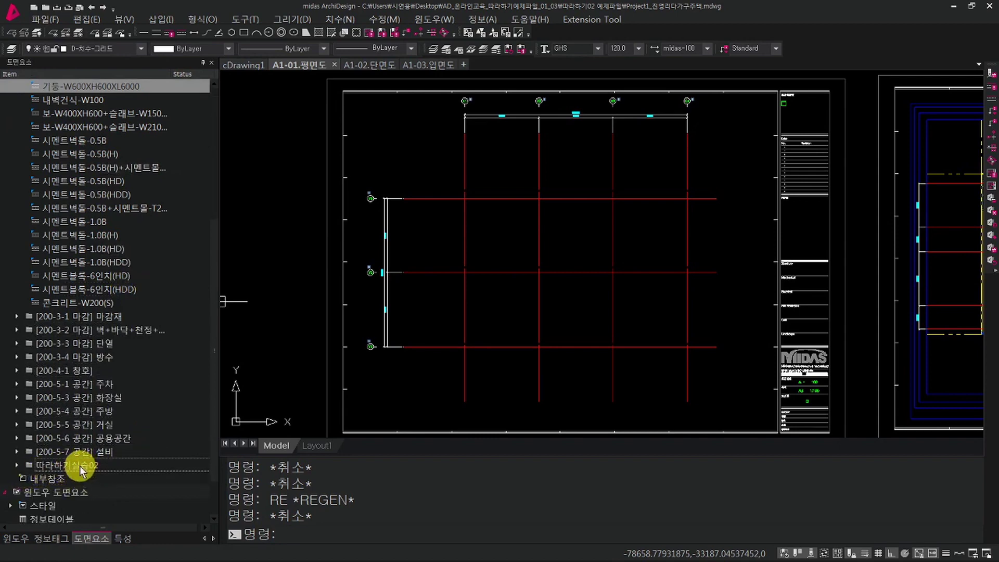
Move the 콘크리트-W200 user line from the 따라하기실습02 folder into the [200-2-1 구조] folder.
left_click(18, 465)
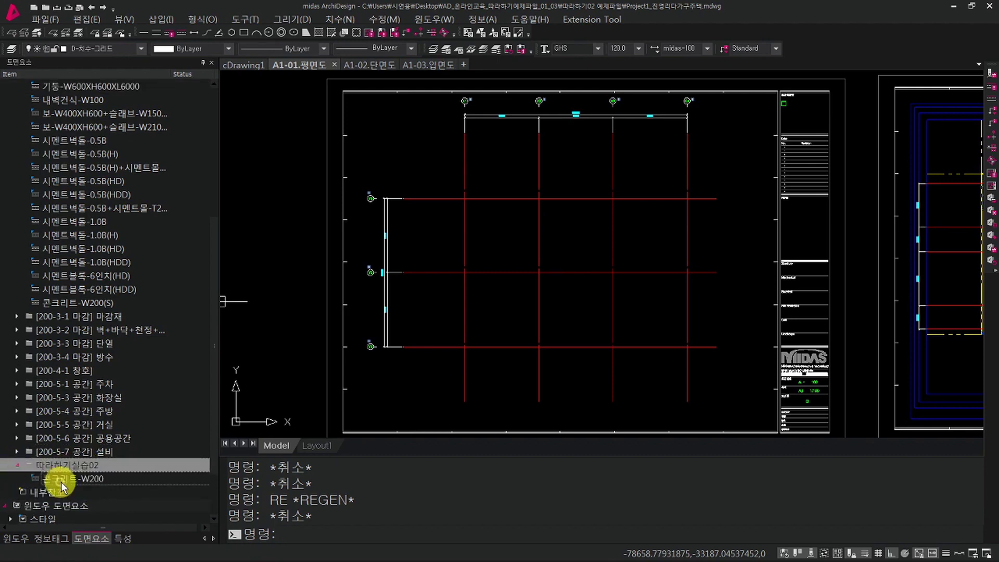
left_click_drag(66, 485, 162, 294)
left_click(61, 478)
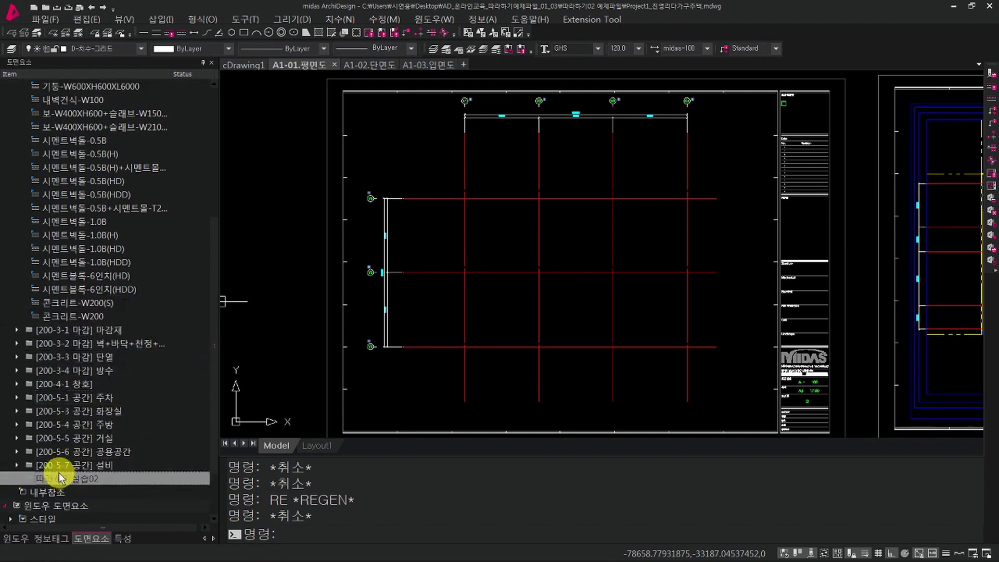
left_click(106, 316)
scroll(118, 310, "up", 2)
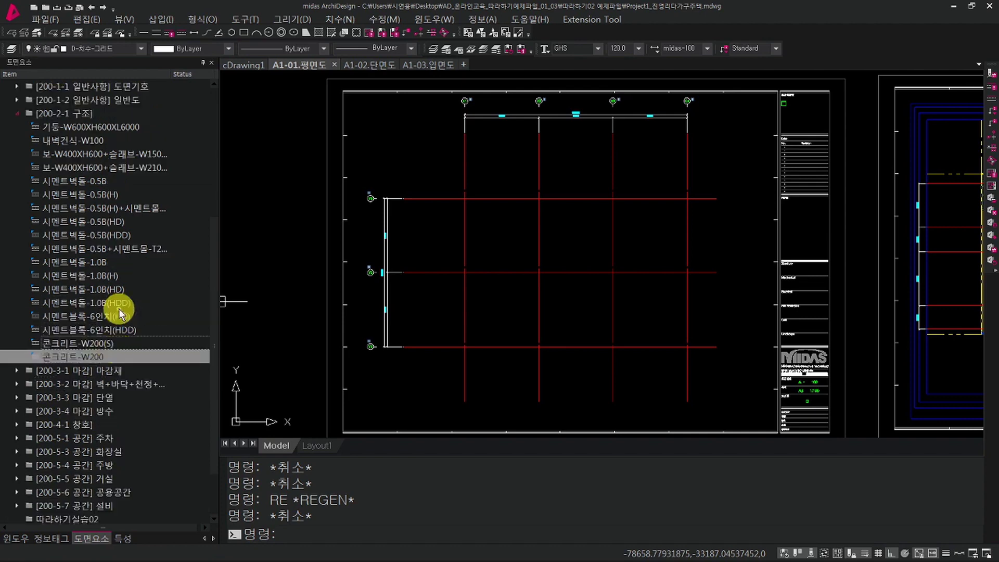
left_click_drag(118, 311, 107, 397)
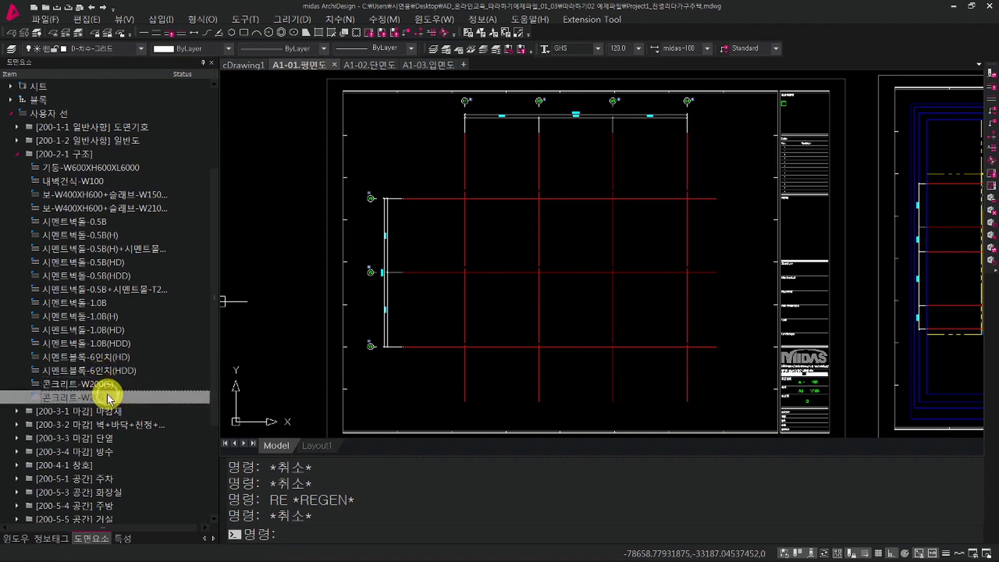
Draw a closed rectangular wall with the 콘크리트-W200 user line along the outermost grid lines X1, X4, Y1 and Y3.
mouse_move(134, 401)
left_mouse_down()
mouse_move(297, 290)
mouse_move(464, 285)
left_mouse_up()
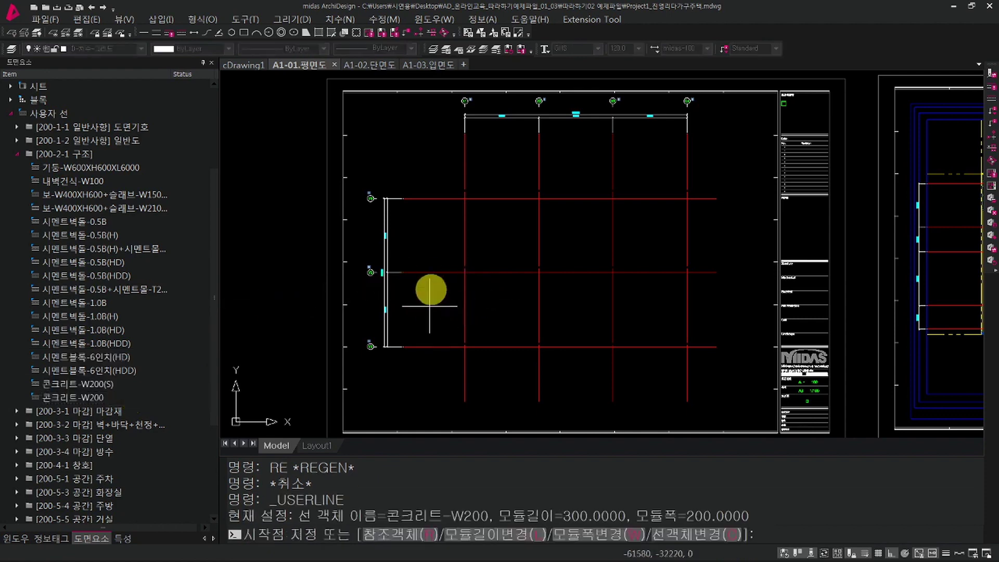
middle_click_drag(473, 269, 499, 301)
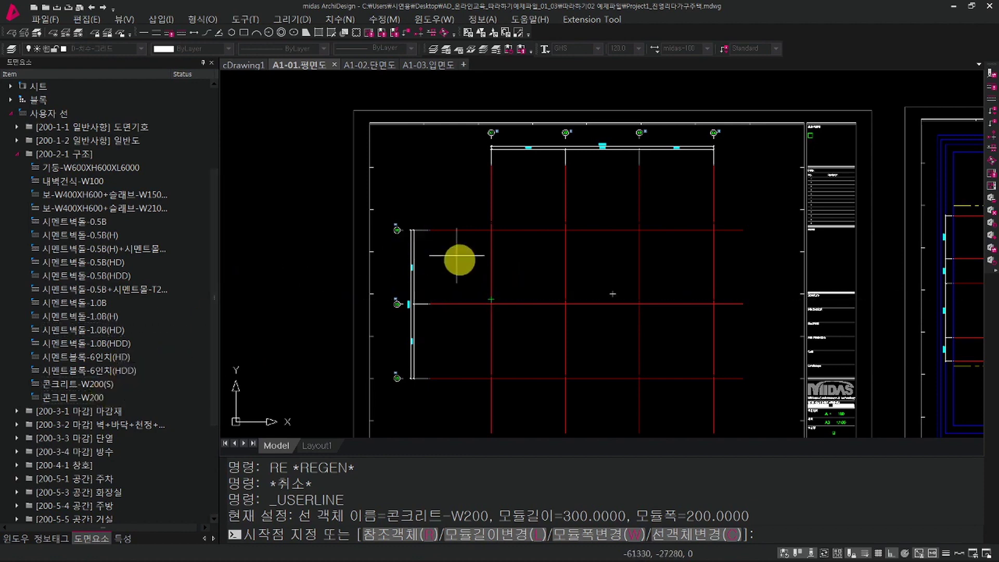
left_click(491, 230)
scroll(530, 228, "up", 5)
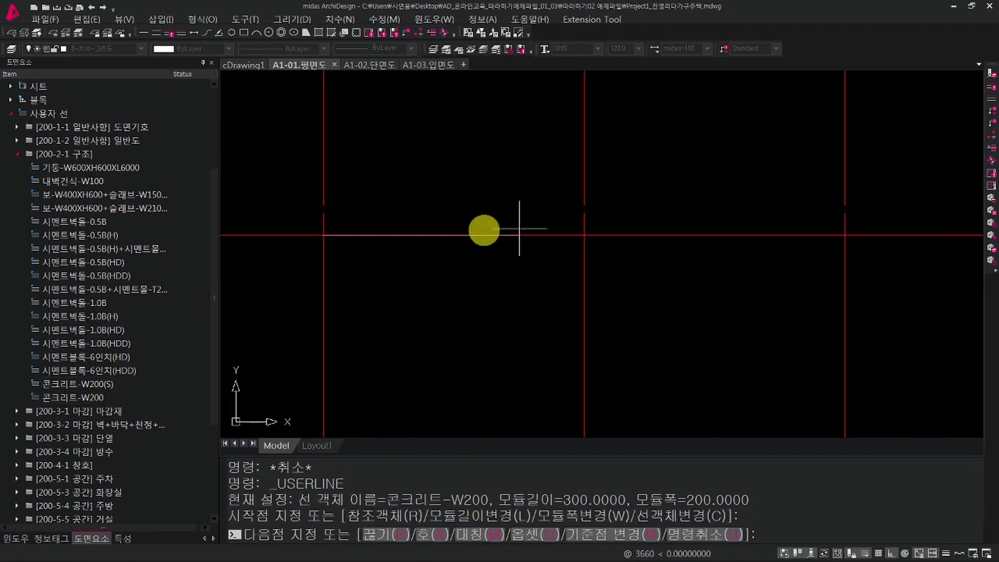
scroll(325, 257, "down", 5)
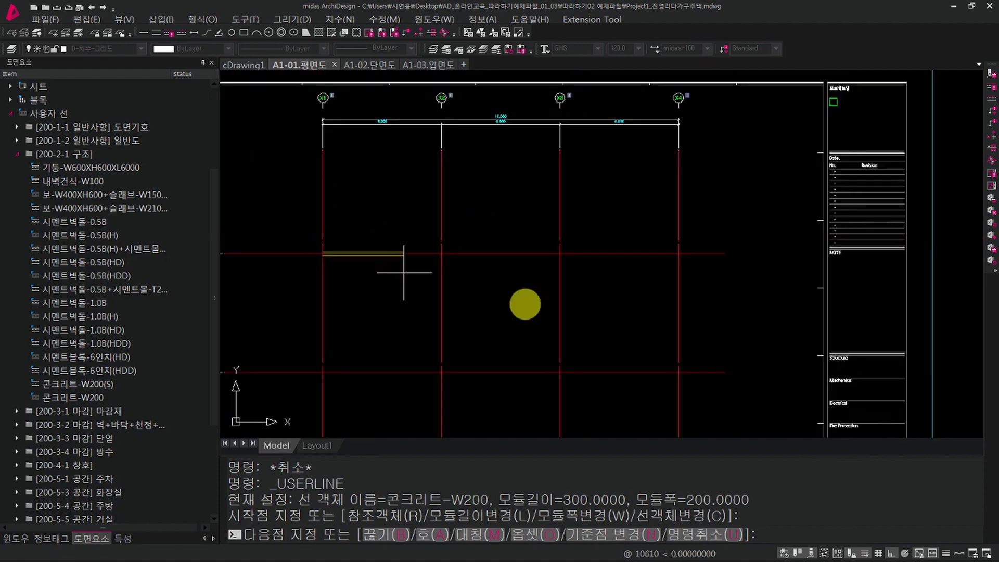
left_click(677, 253)
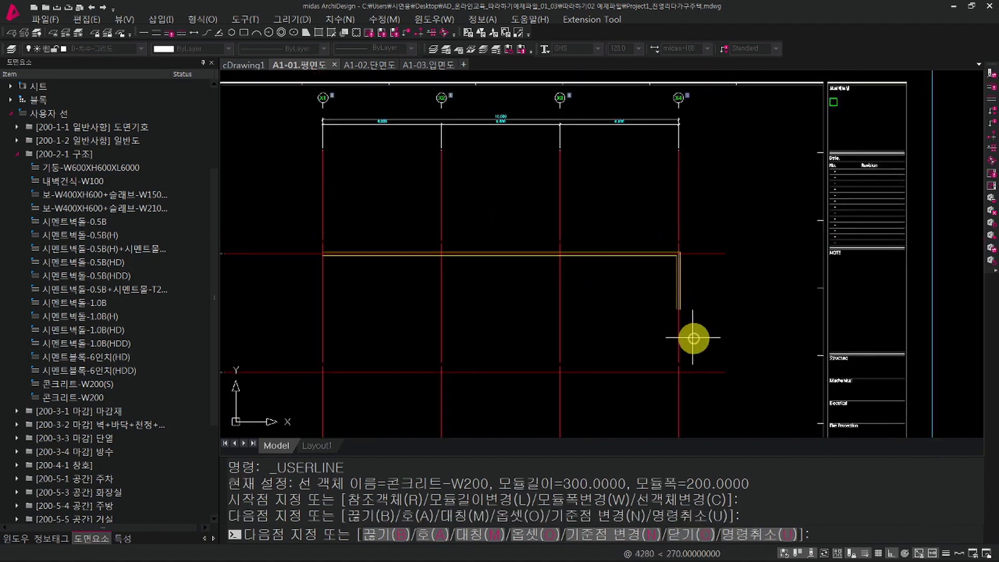
middle_click_drag(692, 385, 688, 279)
left_click(688, 385)
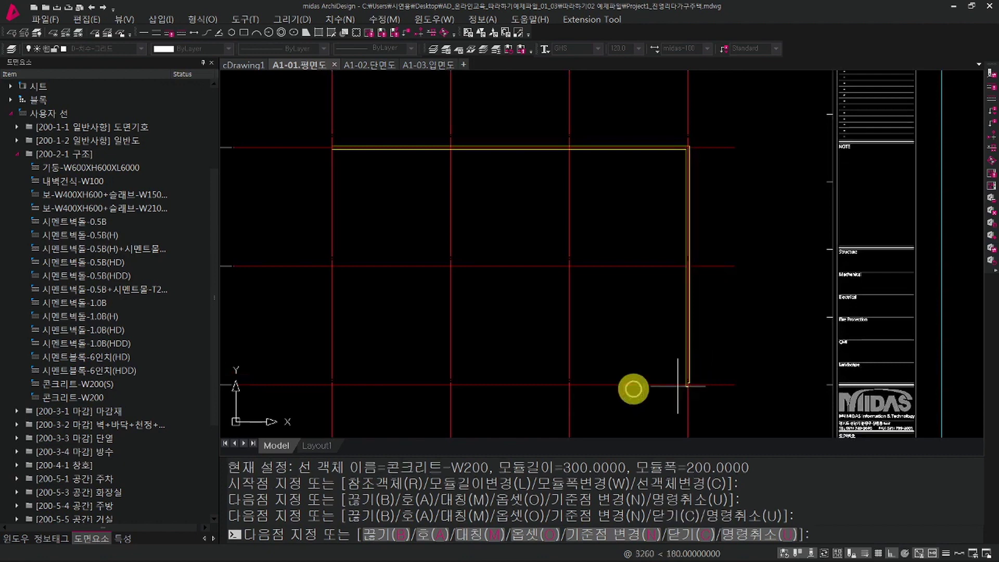
left_click(332, 384)
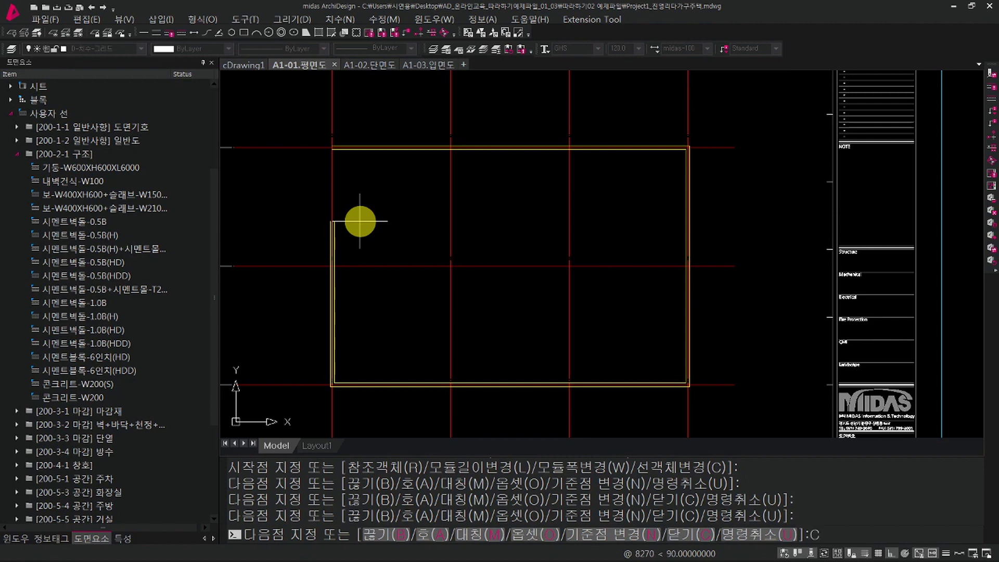
key("Return")
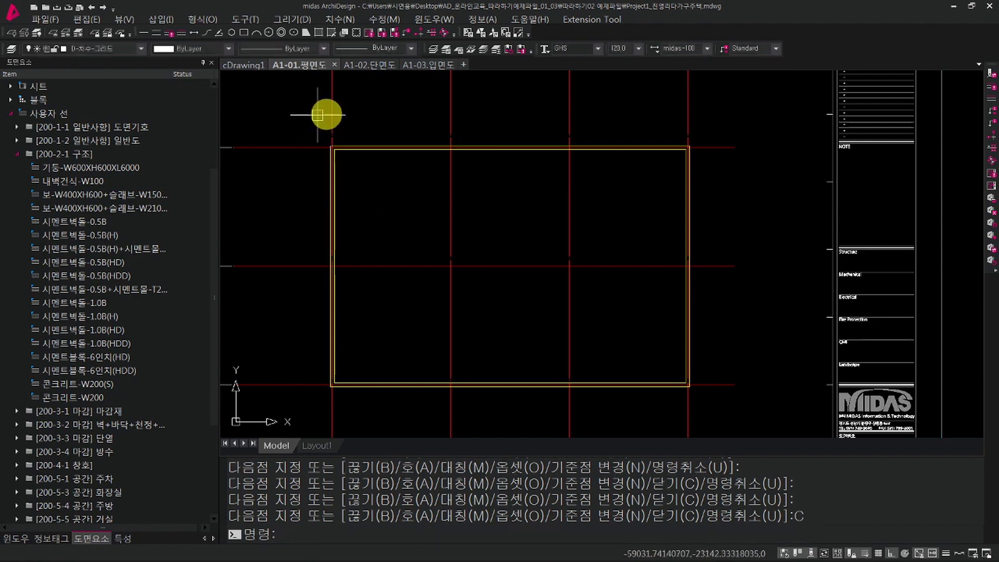
middle_click_drag(305, 149, 408, 130)
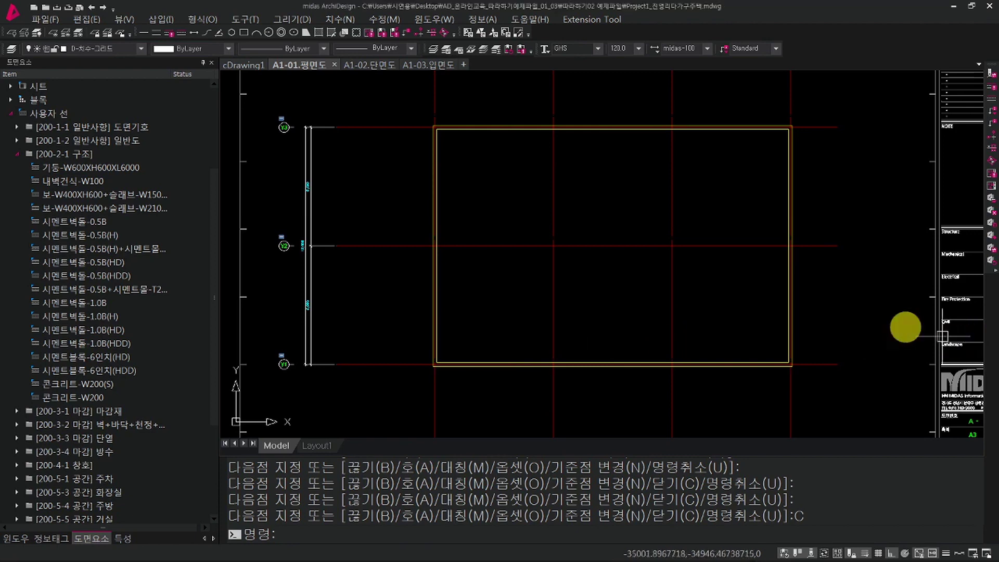
left_click(109, 399)
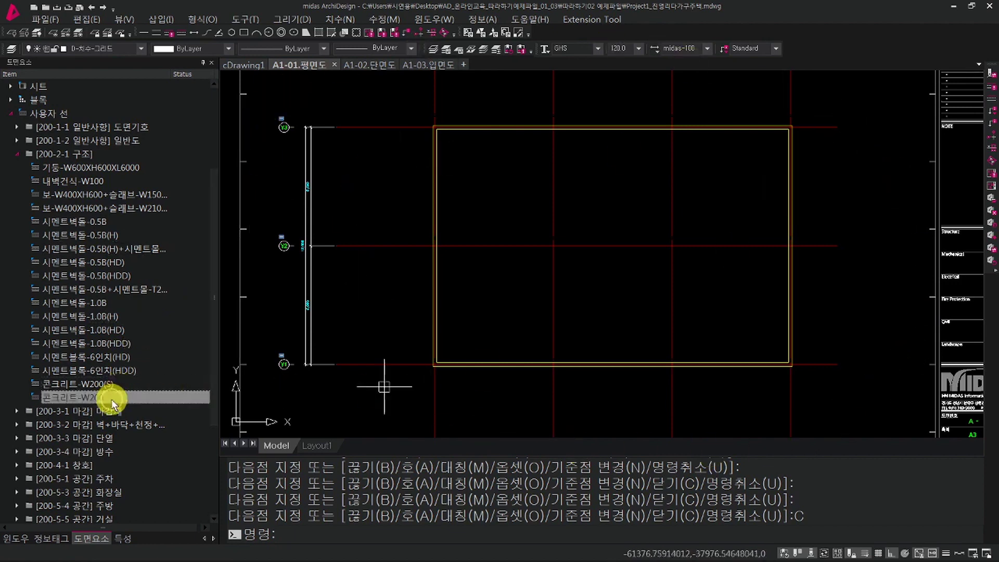
mouse_move(112, 403)
left_mouse_down()
mouse_move(450, 385)
mouse_move(383, 358)
mouse_move(171, 385)
mouse_move(158, 396)
left_mouse_up()
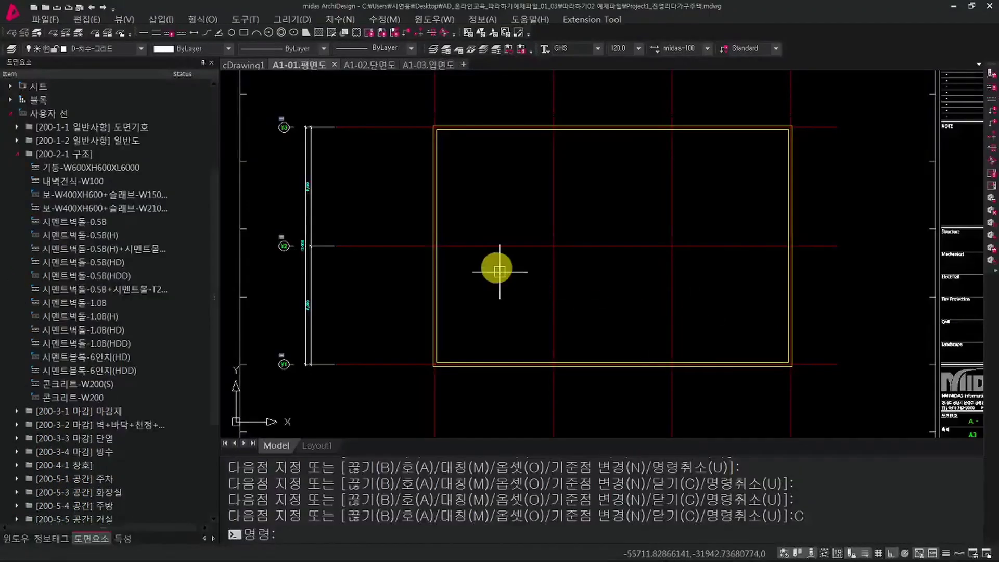
mouse_move(495, 268)
middle_mouse_down()
mouse_move(527, 340)
mouse_move(549, 270)
middle_mouse_up()
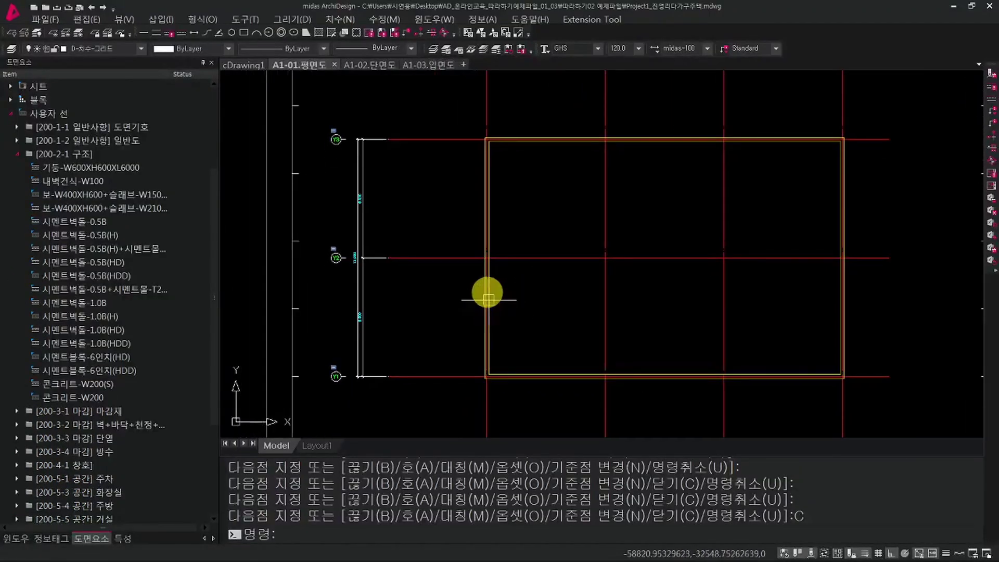
left_click(121, 399)
mouse_move(120, 396)
left_mouse_down()
mouse_move(424, 341)
mouse_move(112, 386)
mouse_move(106, 396)
left_mouse_up()
Collapse the [200-2-1 구조] folder and expand the [200-3-1 마감] 마감재 folder to find the 석재-W30 user line.
left_click(17, 154)
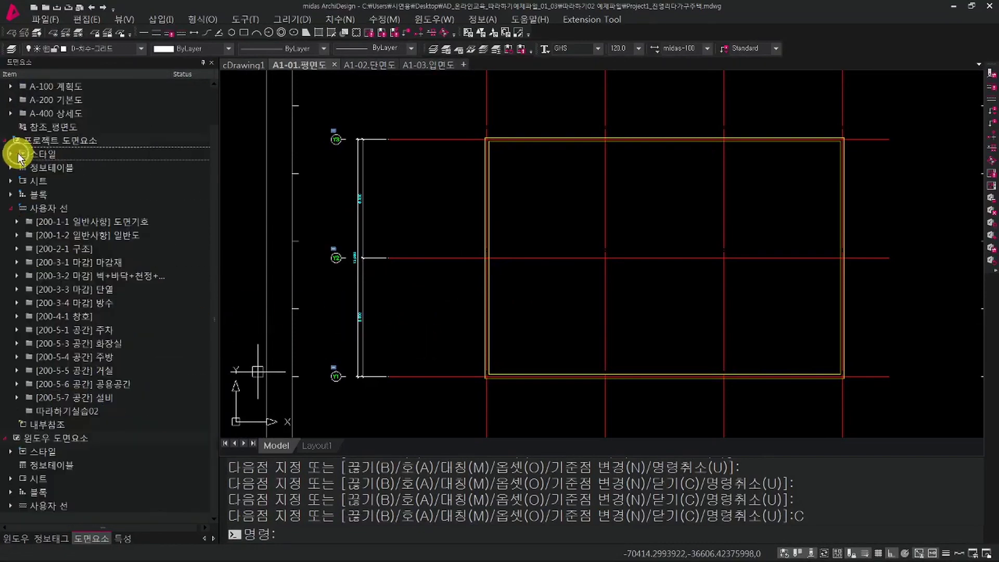
left_click(17, 262)
left_click_drag(74, 227, 110, 343)
left_click(103, 344)
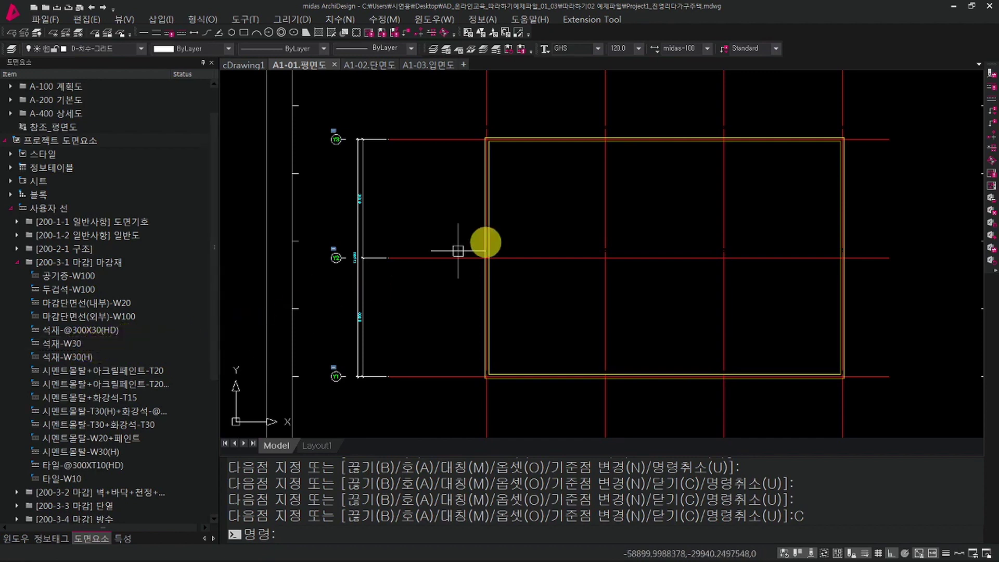
Apply the 석재-W30 user line to the four outer lines of the rectangular concrete wall.
scroll(525, 218, "up", 4)
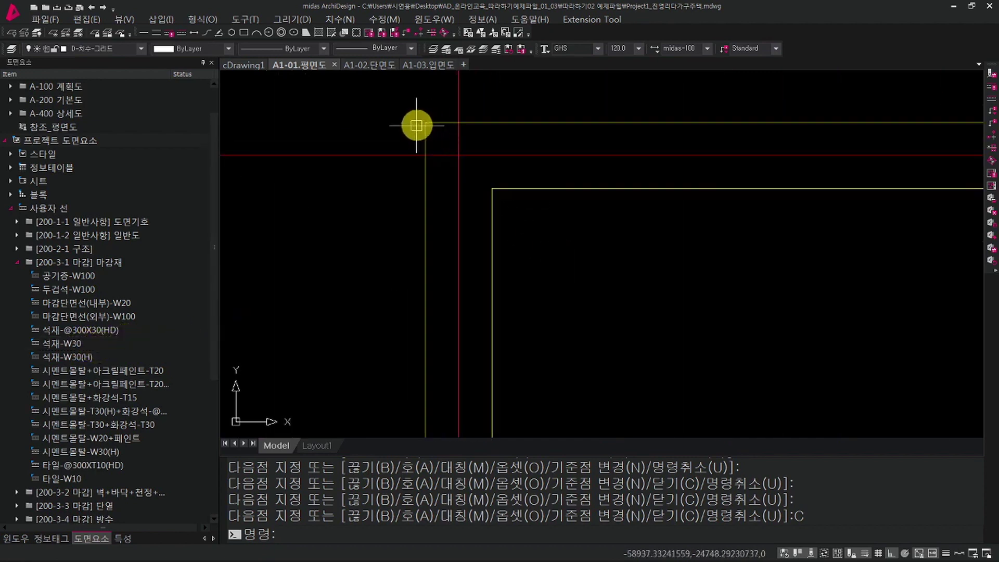
scroll(418, 130, "up", 4)
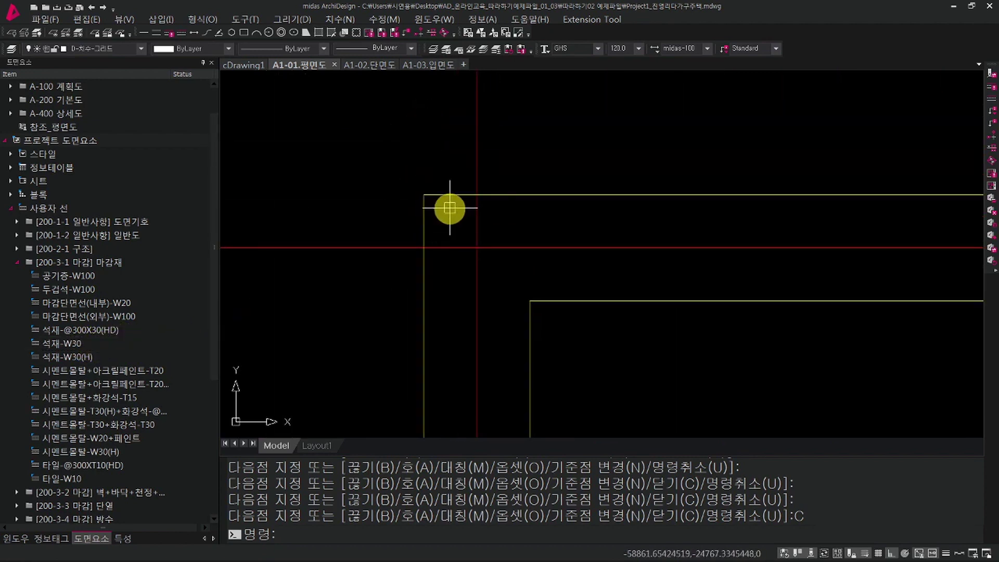
left_click(450, 208)
left_click(370, 147)
scroll(370, 147, "down", 5)
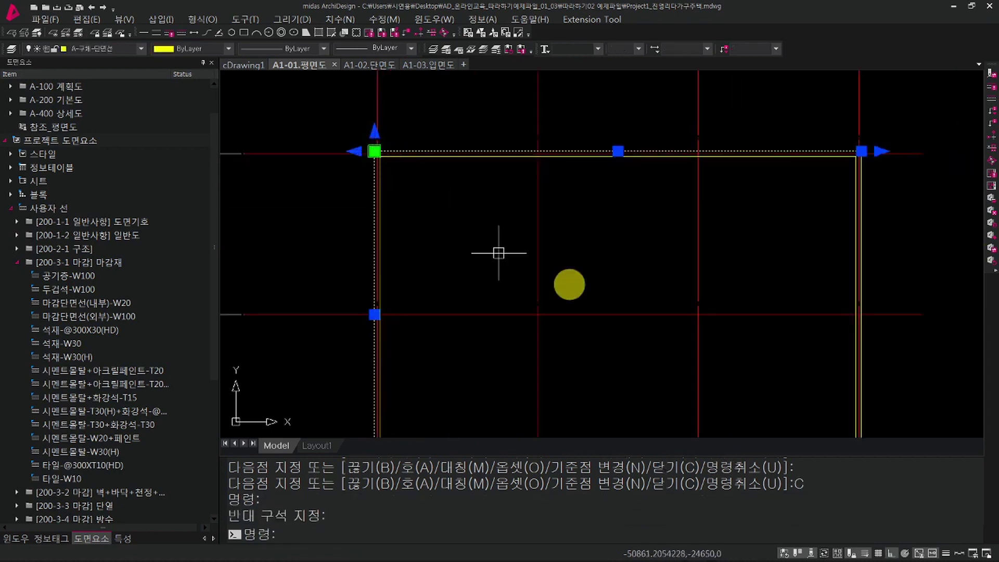
middle_click_drag(702, 343, 573, 89)
scroll(727, 227, "up", 6)
left_click(834, 290)
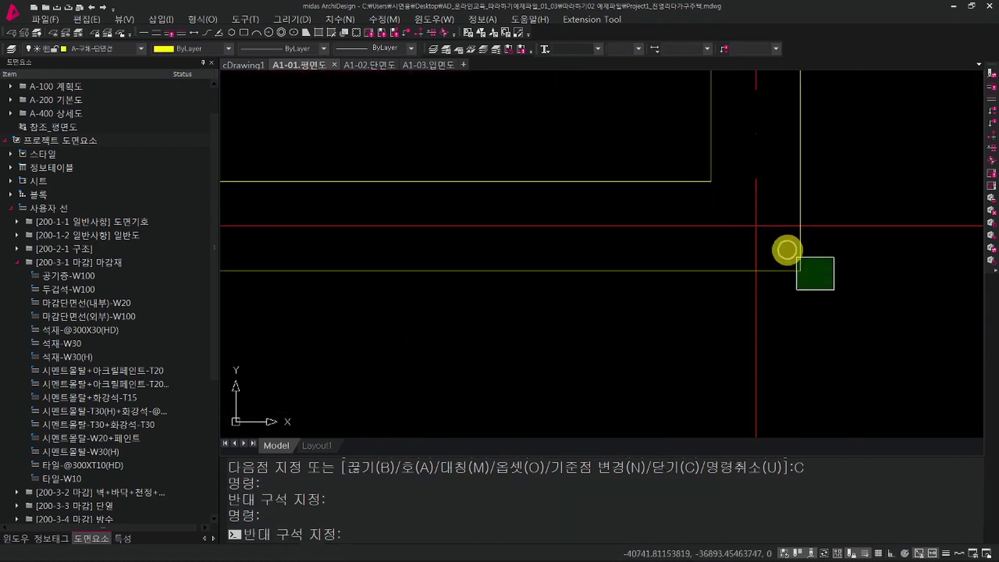
left_click(784, 247)
scroll(769, 329, "down", 4)
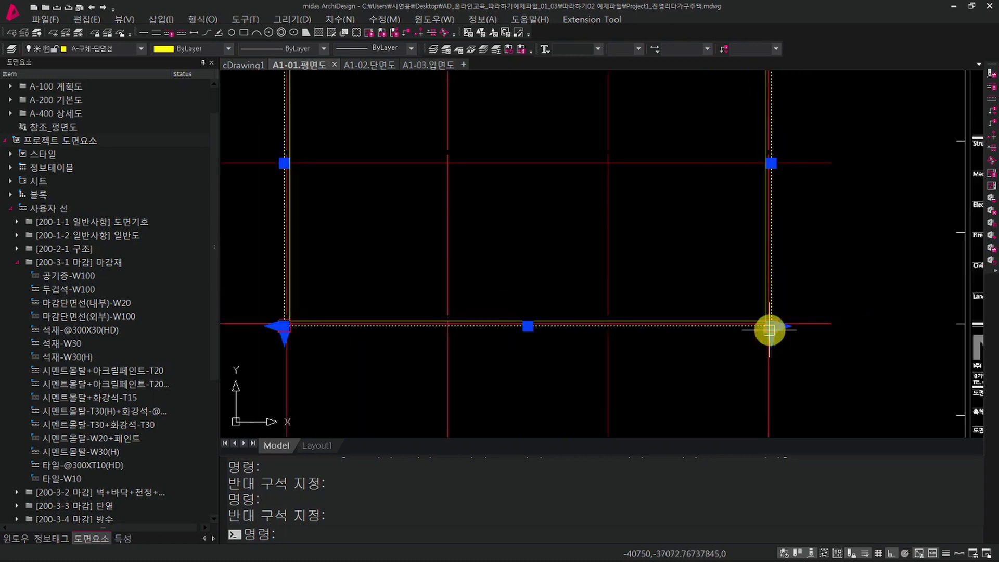
scroll(731, 286, "down", 2)
scroll(519, 248, "up", 2)
scroll(517, 225, "down", 2)
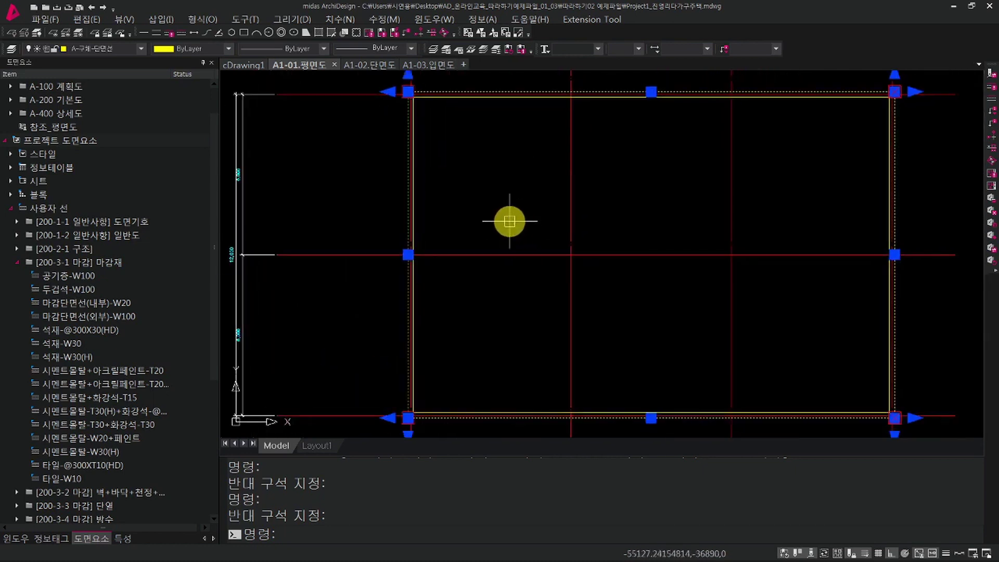
scroll(442, 163, "up", 5)
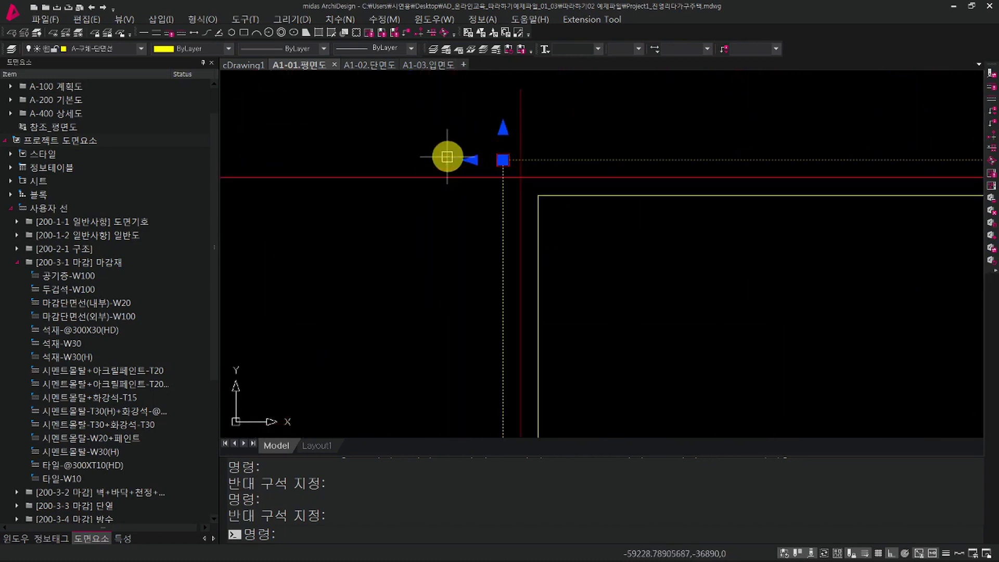
scroll(464, 214, "up", 3)
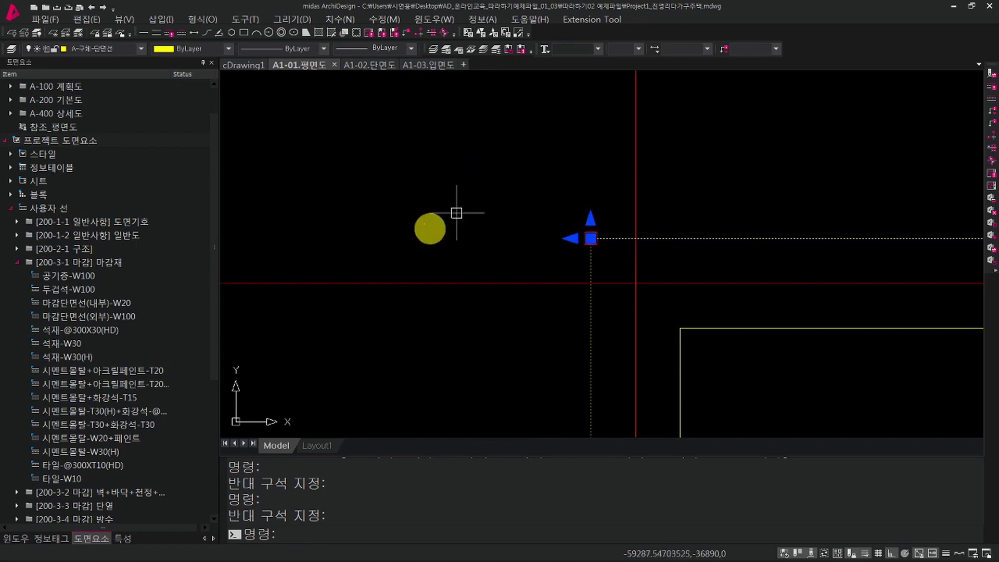
left_click(124, 346)
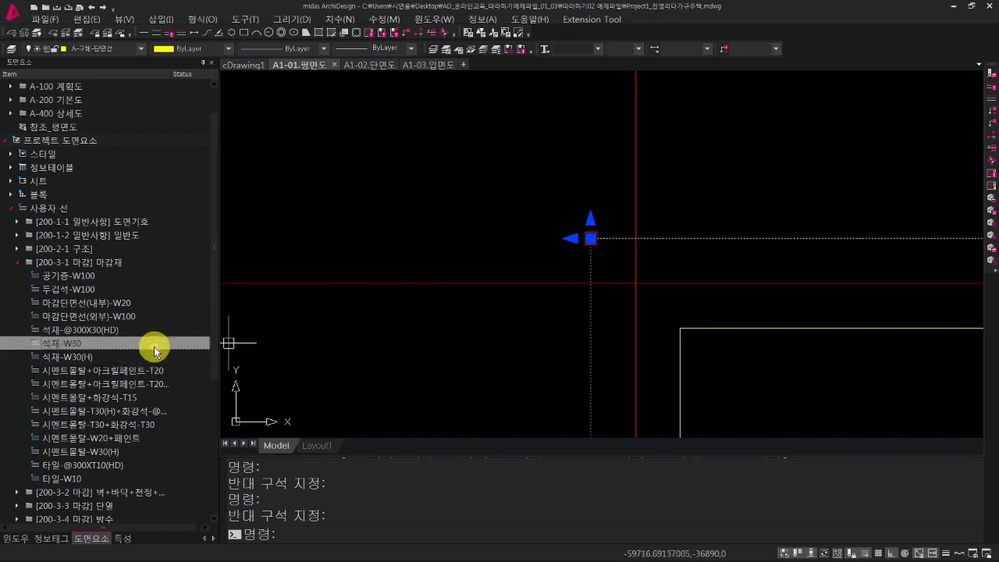
mouse_move(154, 345)
left_mouse_down()
mouse_move(278, 230)
mouse_move(523, 236)
left_mouse_up()
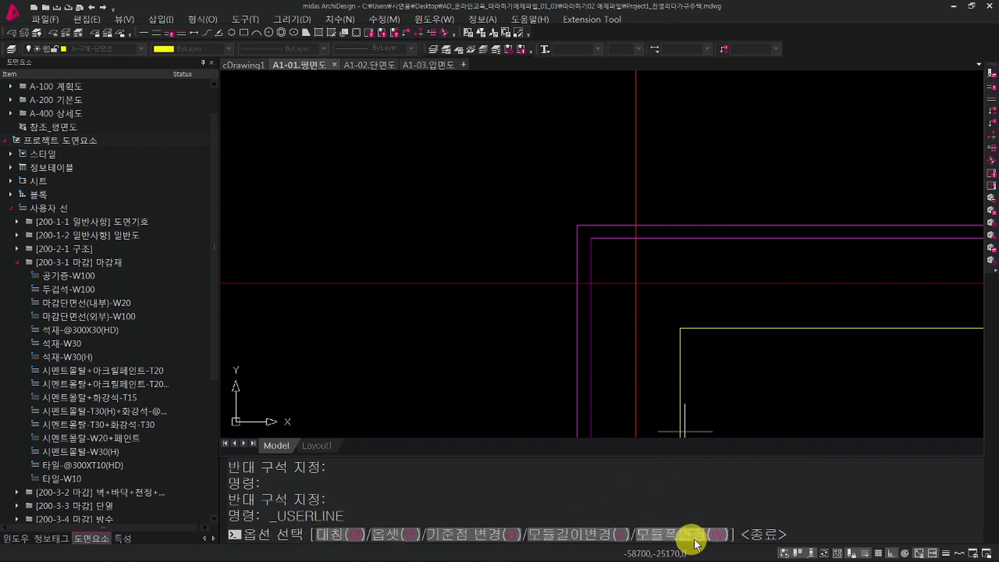
Offset the 석재-W30 stone finish 100 outward from the concrete wall and finish the user line command.
left_click(395, 537)
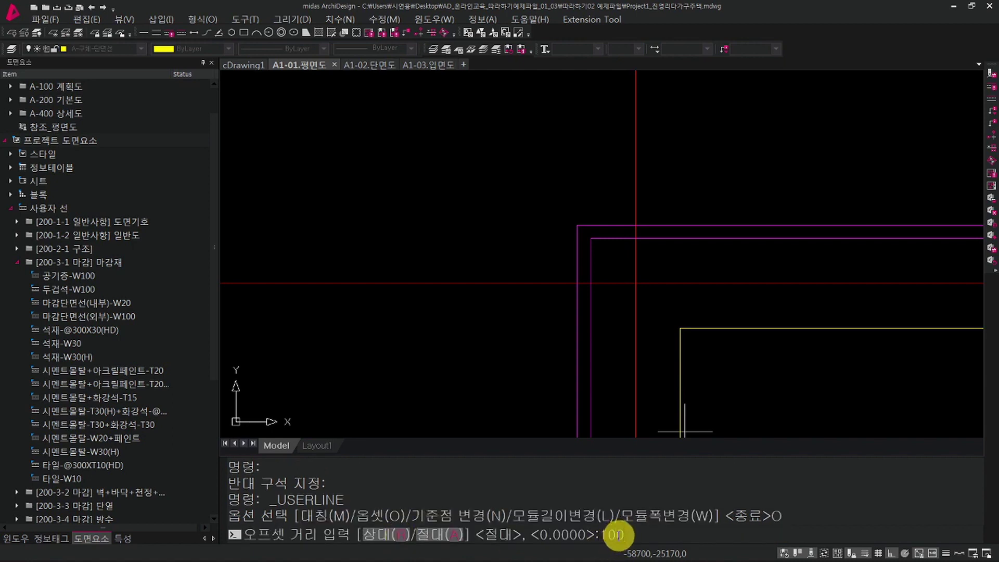
type("100")
key("Return")
middle_click_drag(640, 268, 528, 245)
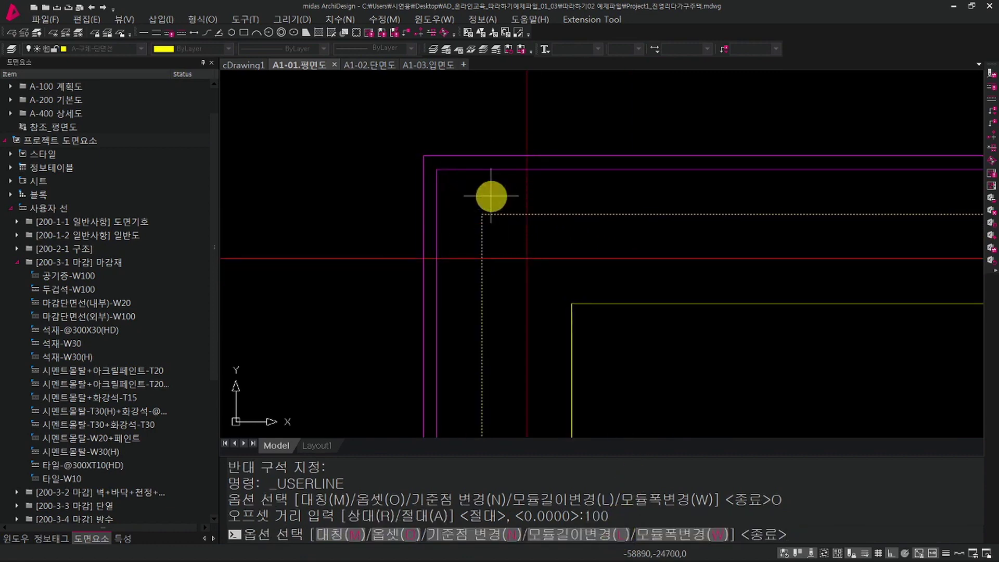
scroll(508, 164, "down", 5)
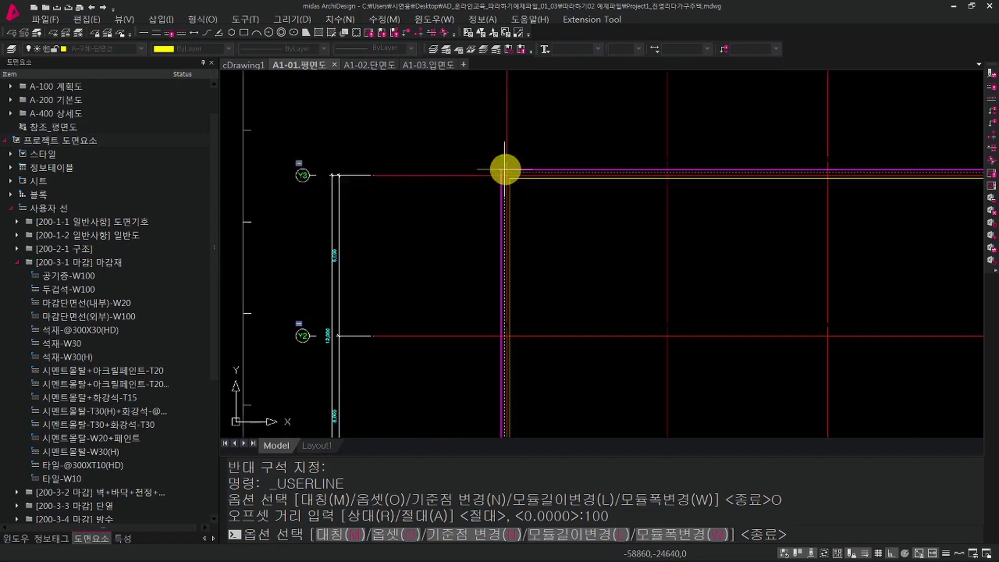
scroll(830, 301, "up", 8)
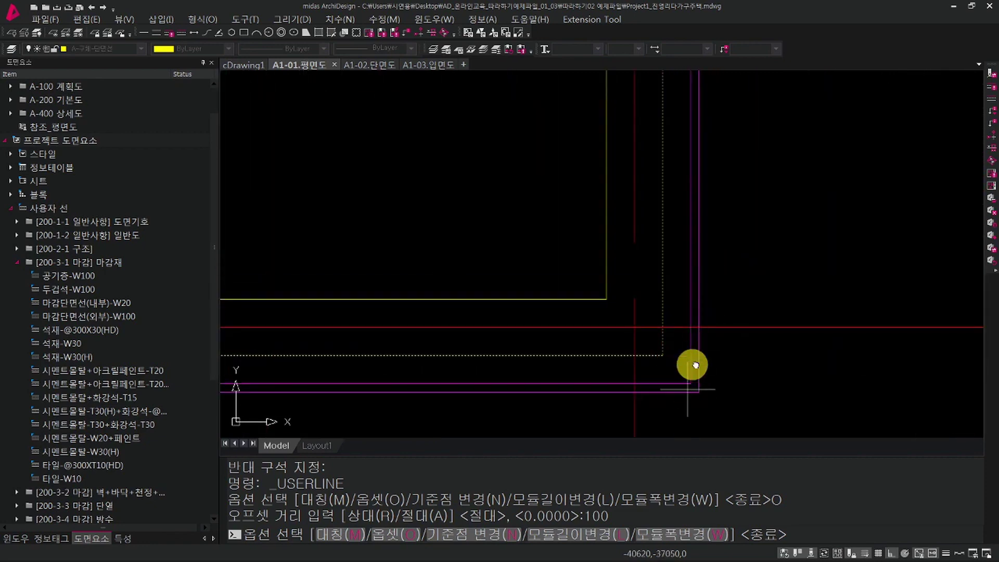
scroll(689, 332, "down", 4)
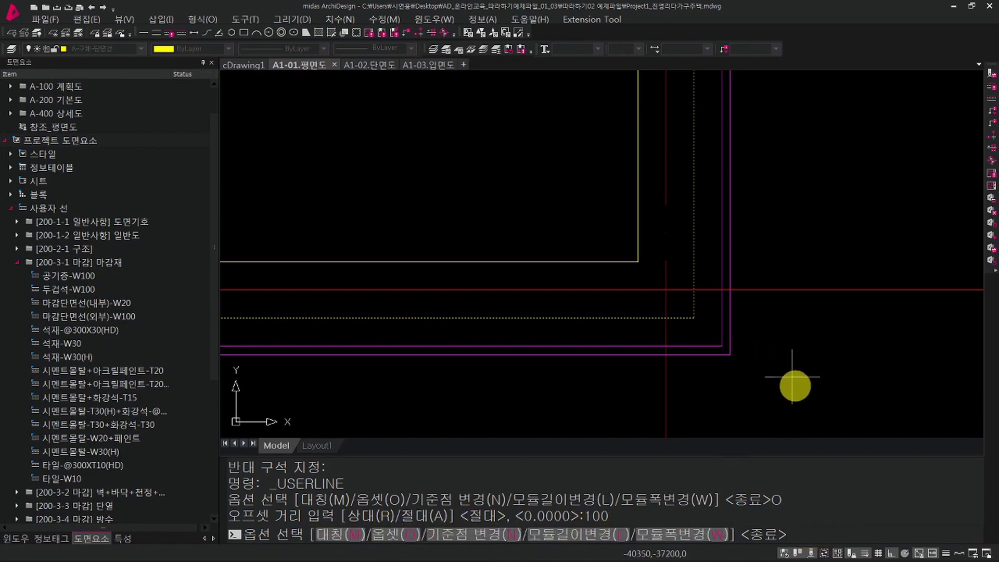
key("Return")
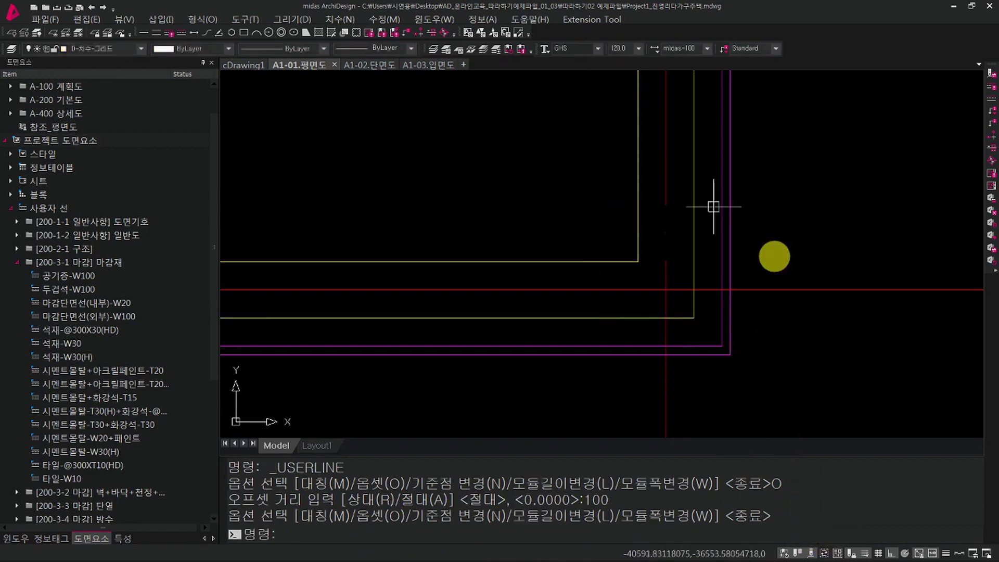
Try drawing a rectangular outline point by point with the 석재-W30 user line inside the walls.
scroll(689, 320, "down", 5)
mouse_move(645, 301)
middle_mouse_down()
mouse_move(634, 282)
mouse_move(704, 319)
mouse_move(711, 295)
middle_mouse_up()
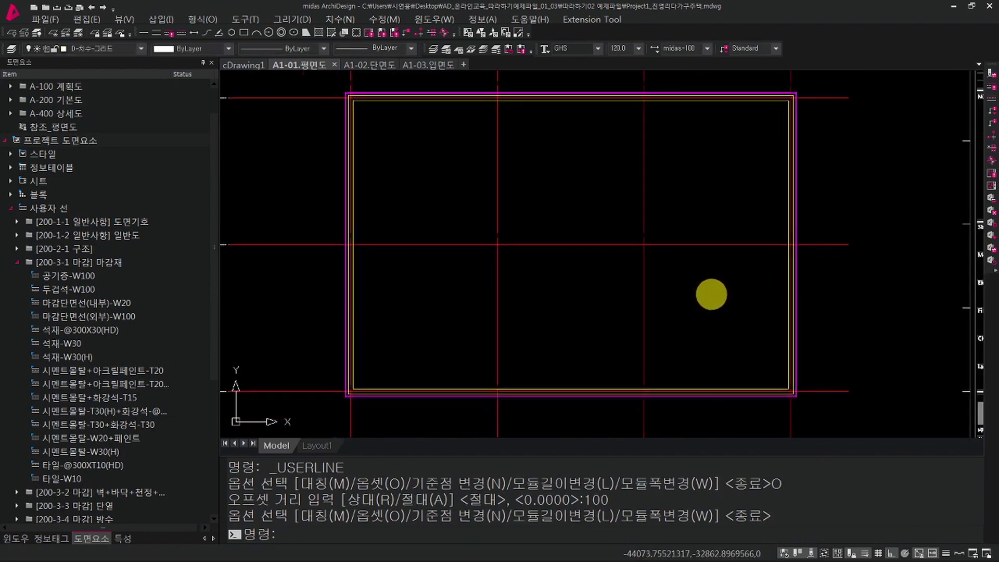
double_click(104, 348)
left_click(435, 176)
left_click(437, 321)
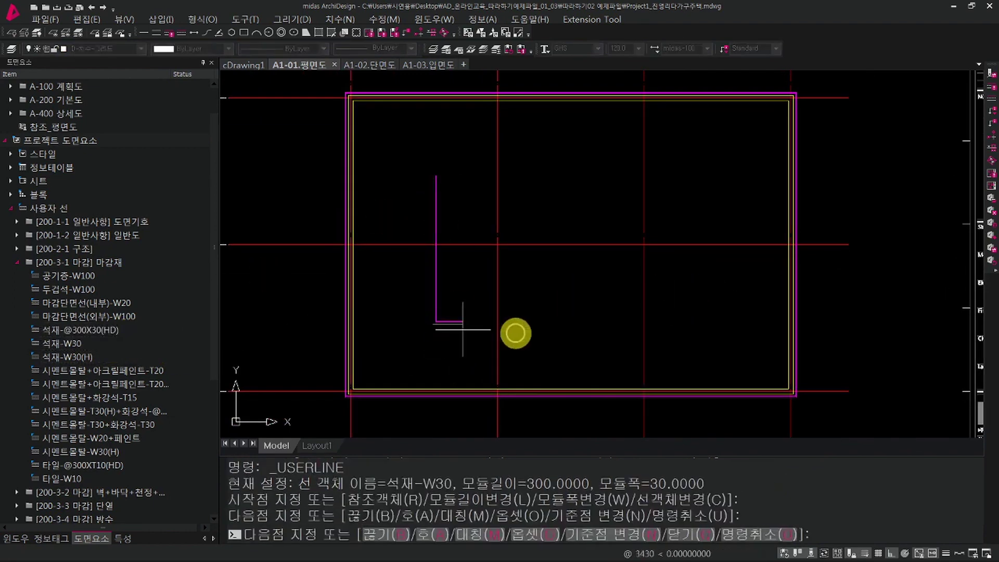
left_click(546, 321)
left_click(546, 174)
left_click(479, 173)
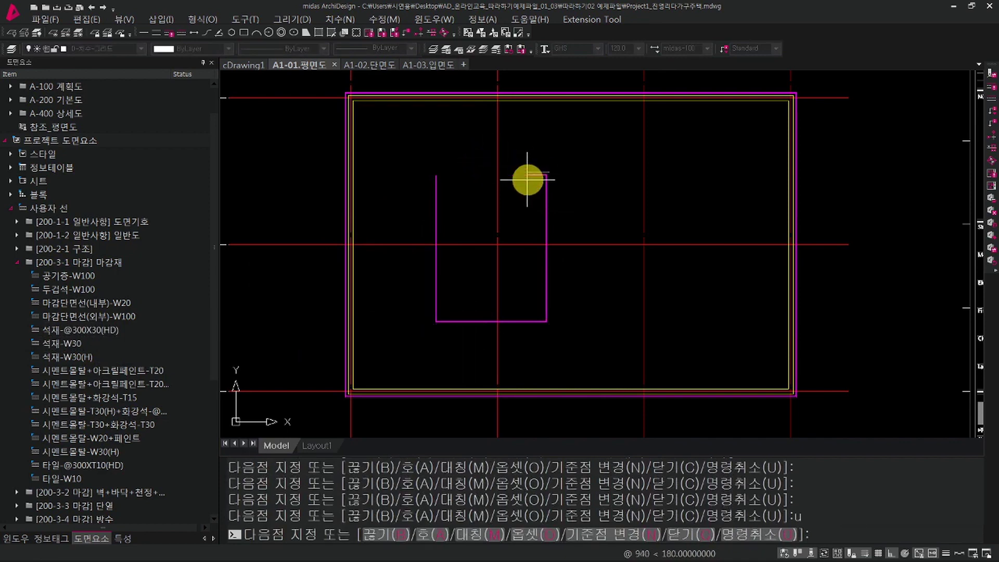
Undo the 석재-W30 segments drawn inside the walls.
type("u")
key("Return")
type("u")
key("Return")
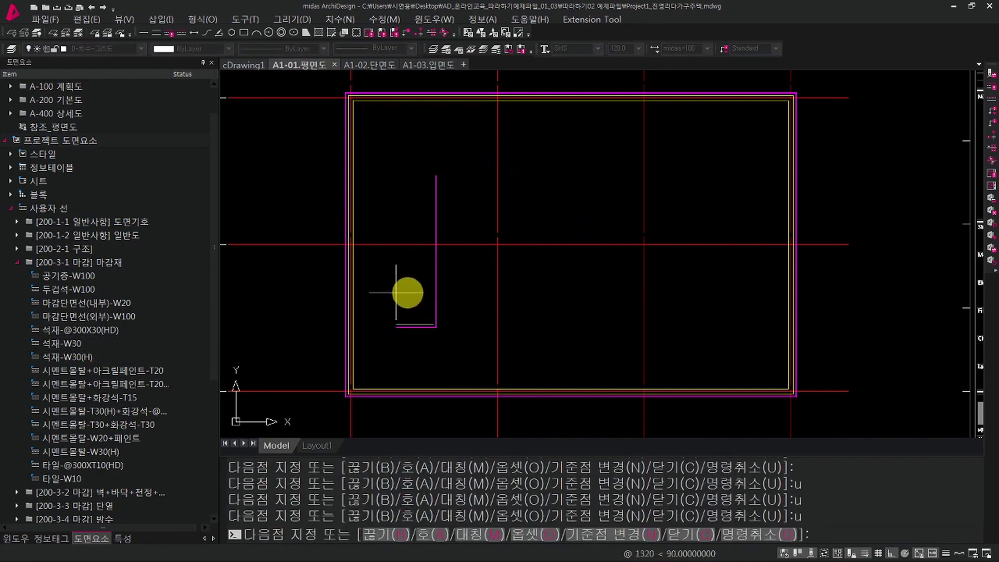
key("Escape")
key("ctrl+z")
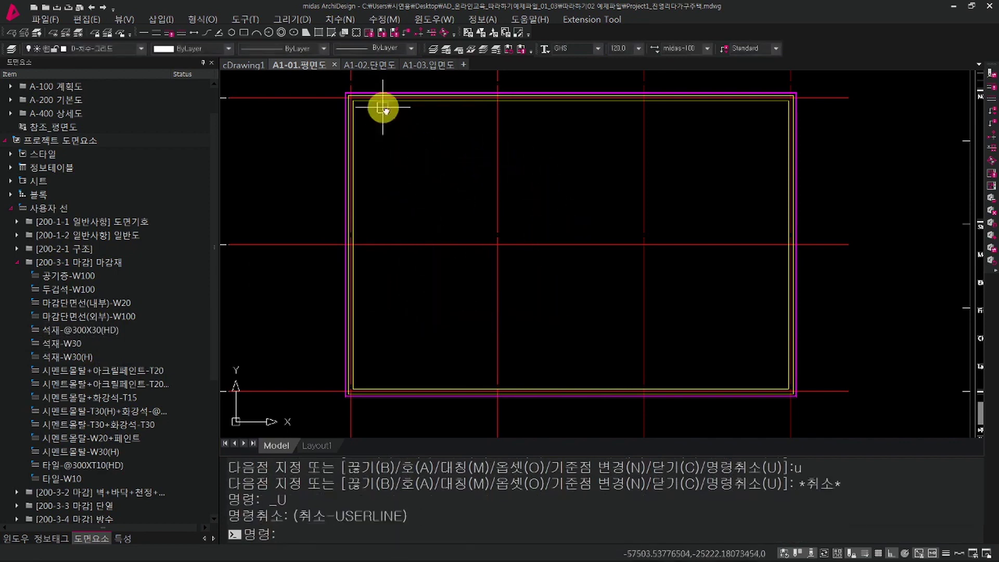
scroll(384, 207, "up", 4)
scroll(395, 227, "up", 5)
key("Escape")
left_click(420, 286)
left_click(382, 241)
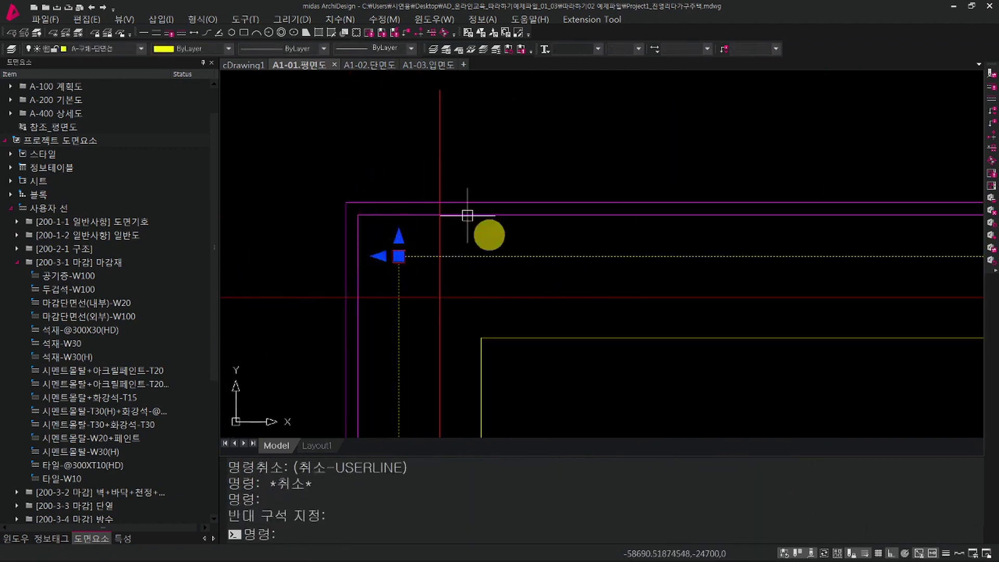
key("Escape")
left_click(407, 265)
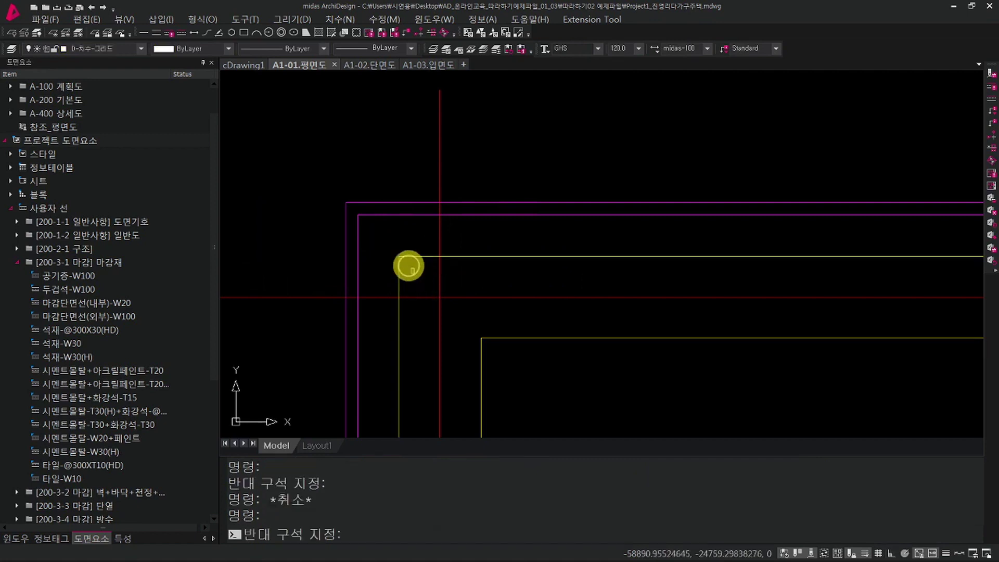
left_click(383, 245)
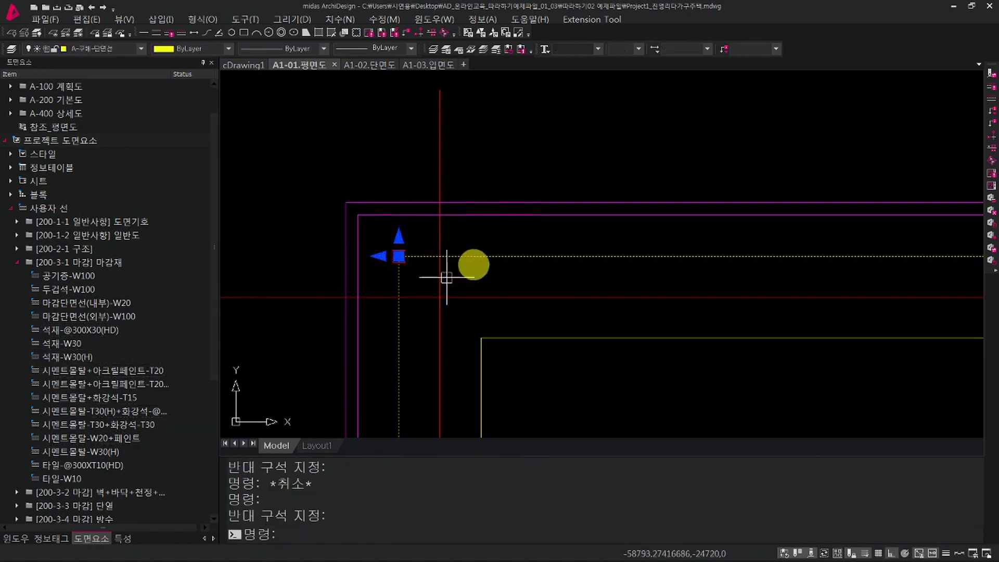
scroll(515, 261, "down", 5)
scroll(554, 268, "up", 5)
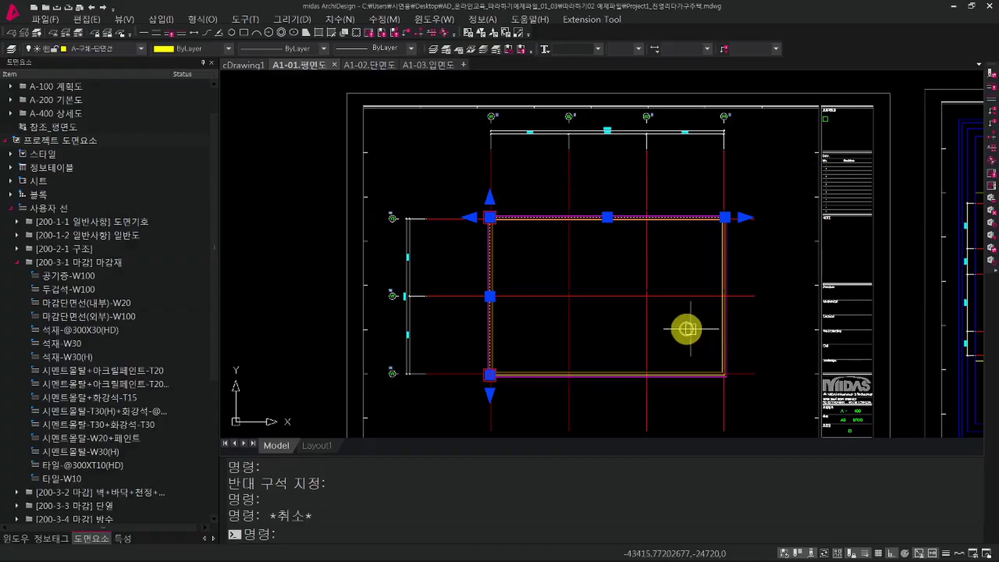
scroll(582, 321, "up", 1)
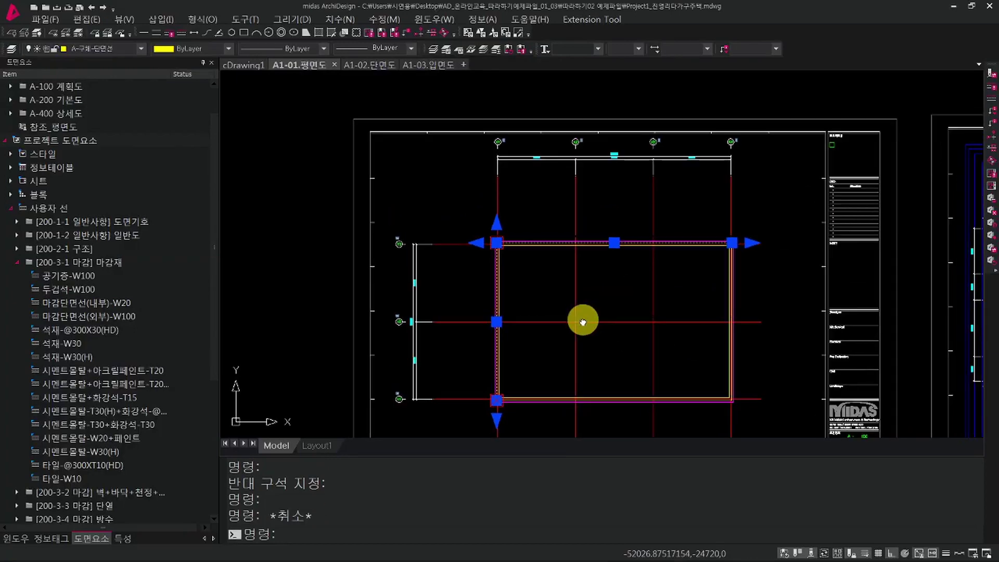
key("Escape")
scroll(509, 273, "up", 2)
middle_click_drag(510, 274, 512, 210)
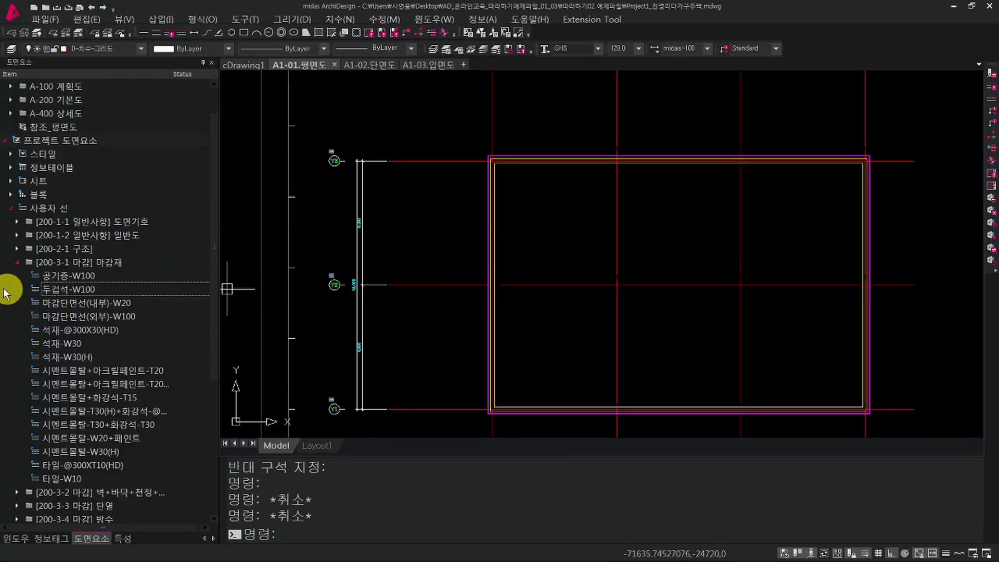
Collapse the [200-3-1 마감] 마감재 folder, and expand the [200-3-3 마감] 단열 folder to choose the 단열재-T100[LS] user line.
left_click(18, 267)
left_click(19, 266)
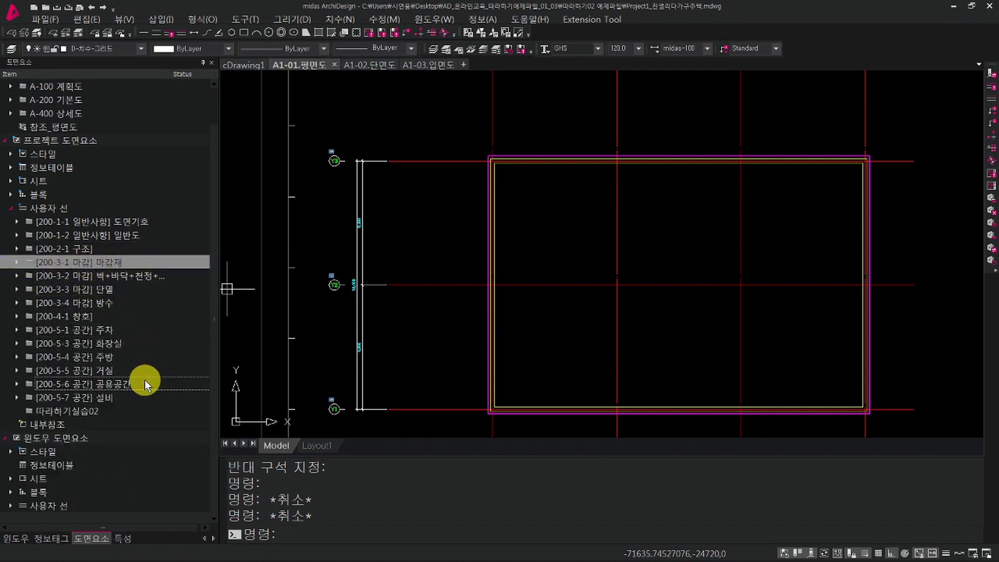
left_click(66, 289)
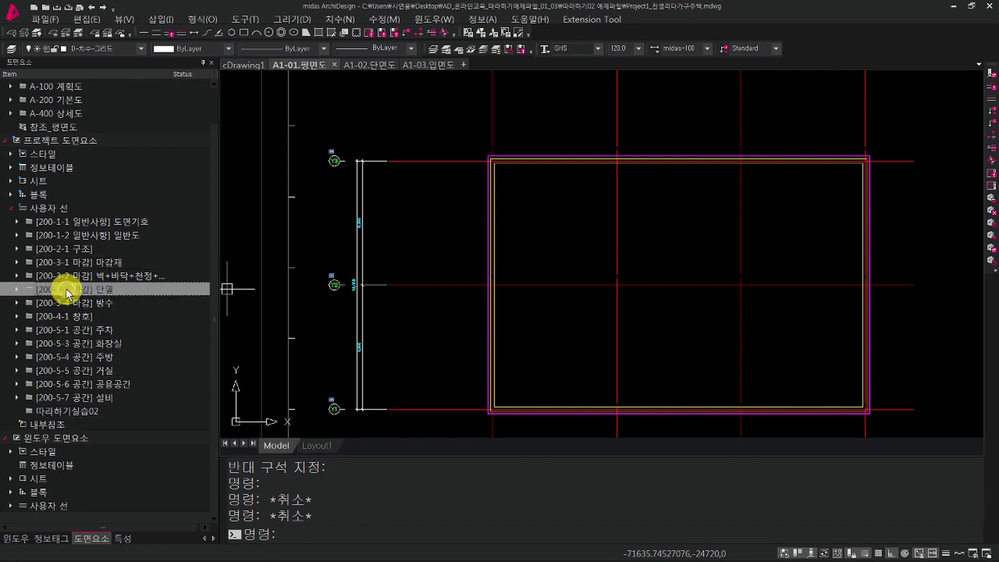
left_click(15, 290)
left_click(137, 318)
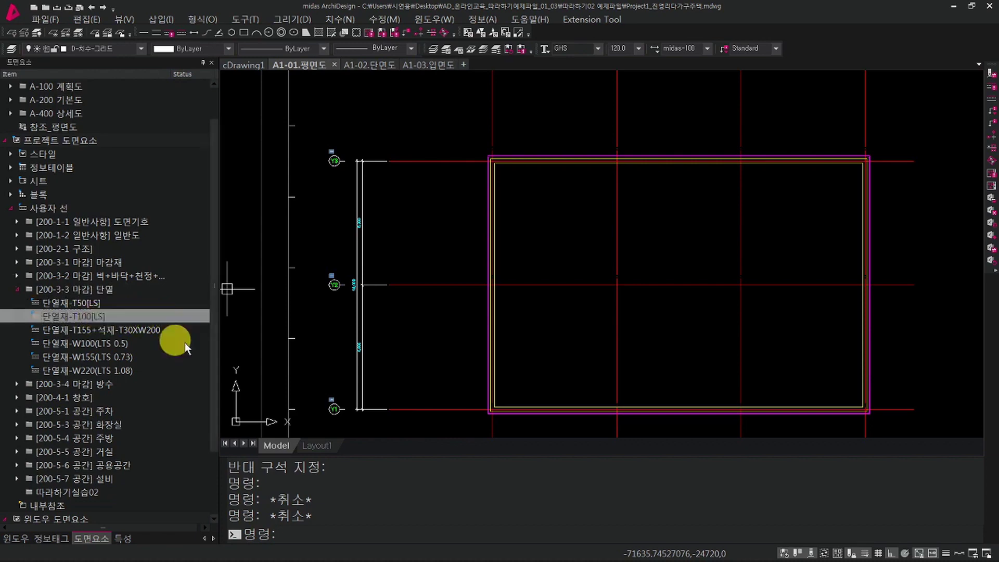
Apply the 단열재-T100[LS] user line along the inner outline of the 석재-W30 stone finish.
mouse_move(673, 312)
middle_mouse_down()
mouse_move(627, 263)
mouse_move(656, 265)
middle_mouse_up()
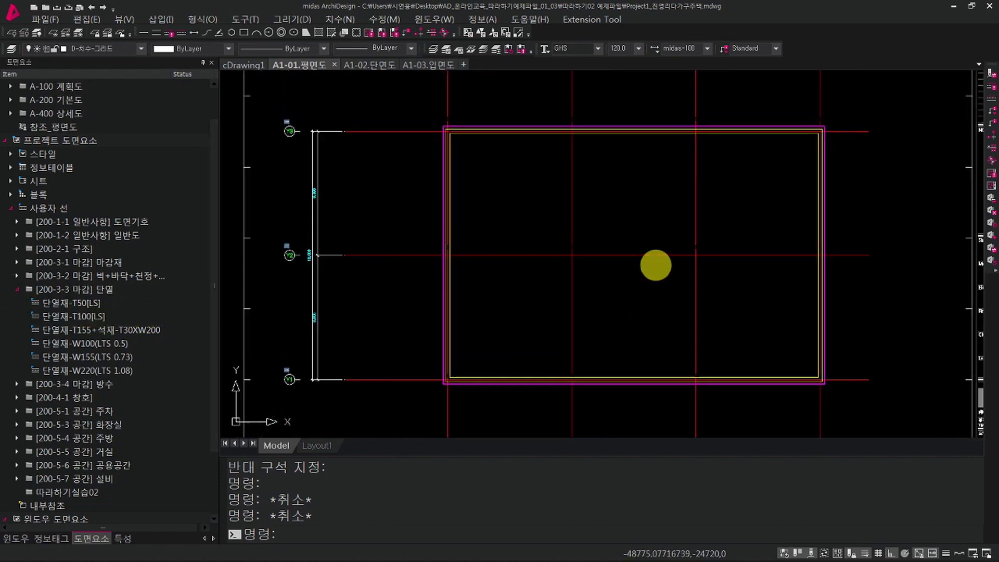
scroll(484, 140, "up", 6)
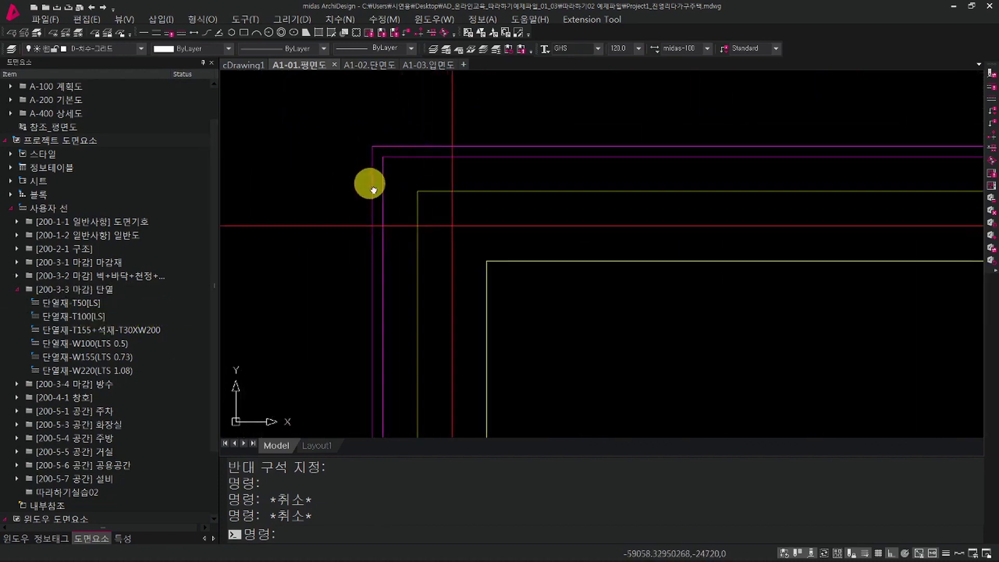
scroll(372, 189, "up", 3)
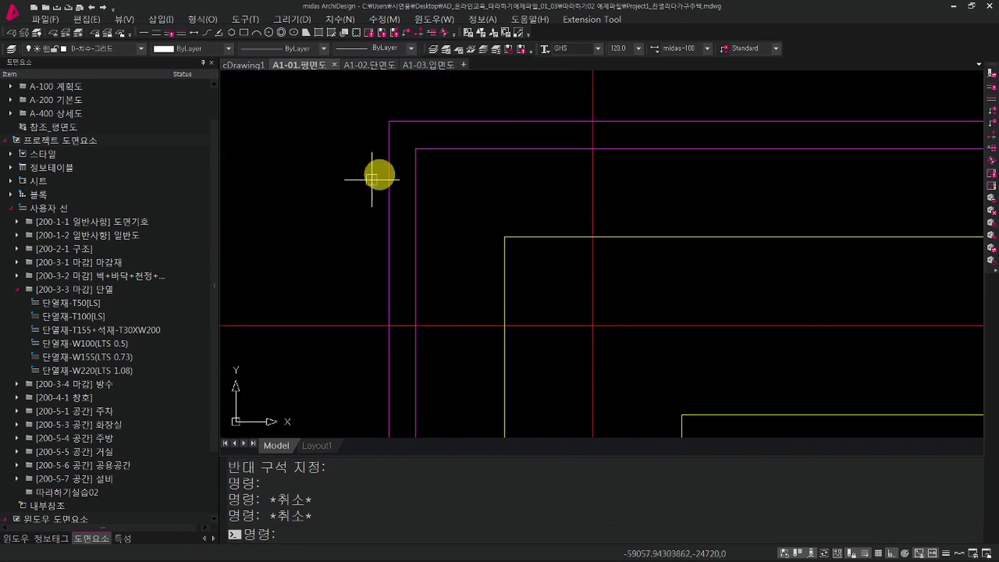
left_click(446, 174)
left_click(403, 143)
scroll(468, 208, "down", 5)
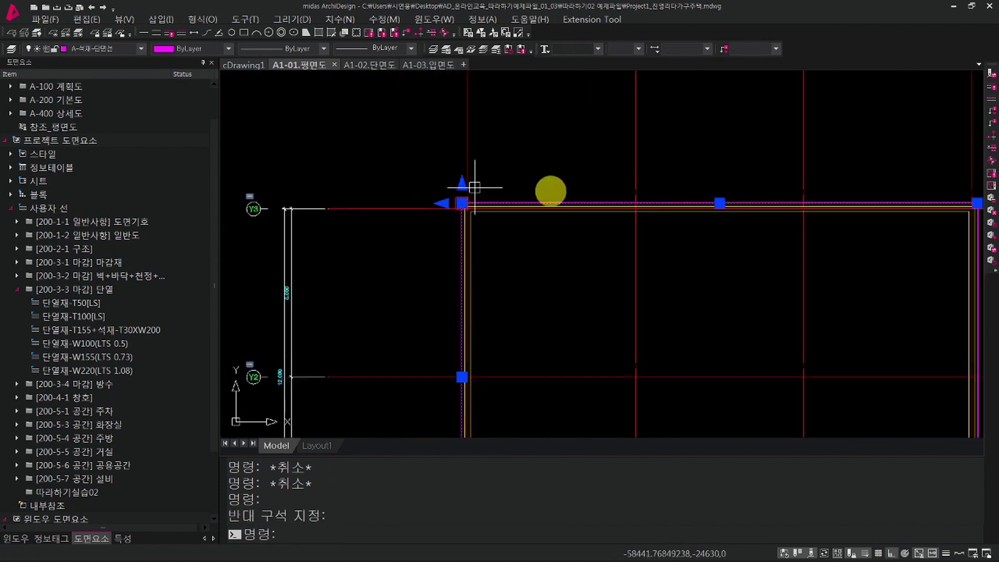
scroll(474, 187, "down", 5)
scroll(811, 300, "up", 8)
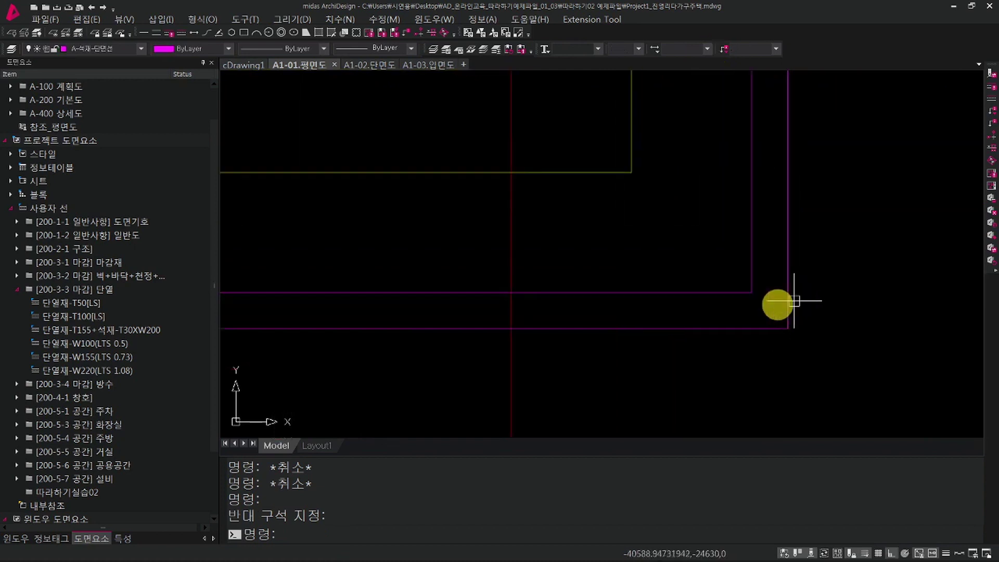
left_click(762, 309)
left_click(676, 259)
middle_click_drag(676, 258, 693, 322)
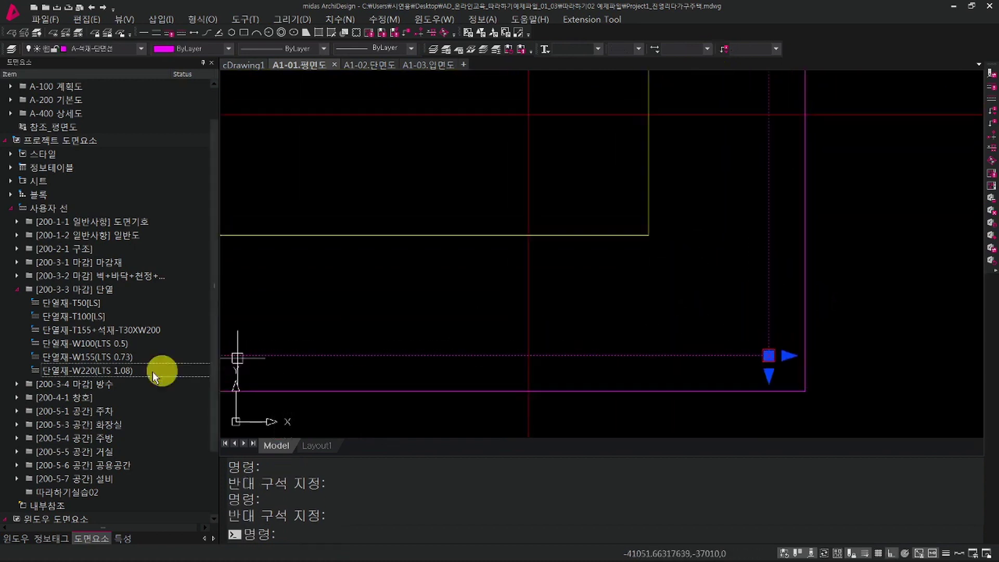
left_click(135, 316)
left_click(134, 316)
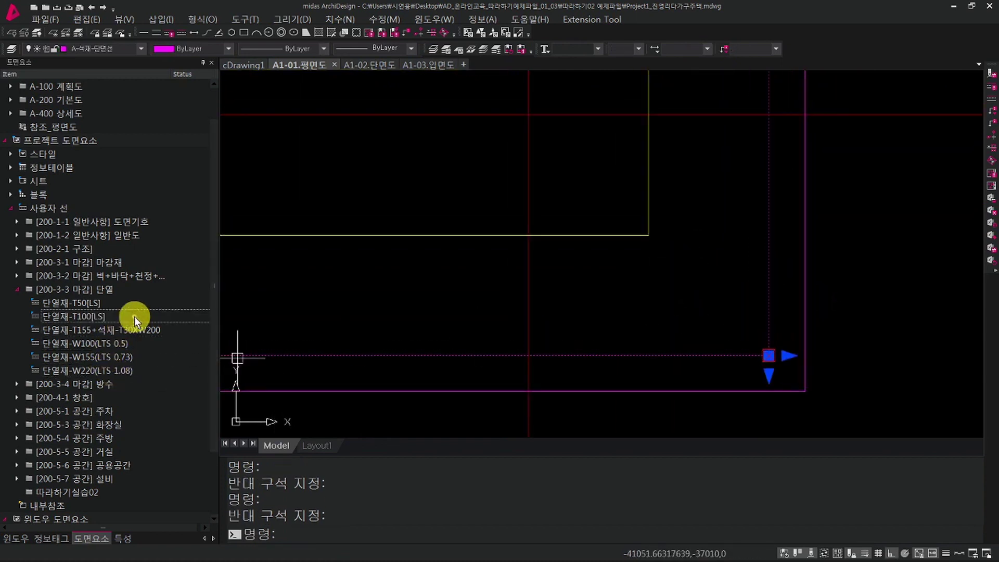
left_click(139, 315)
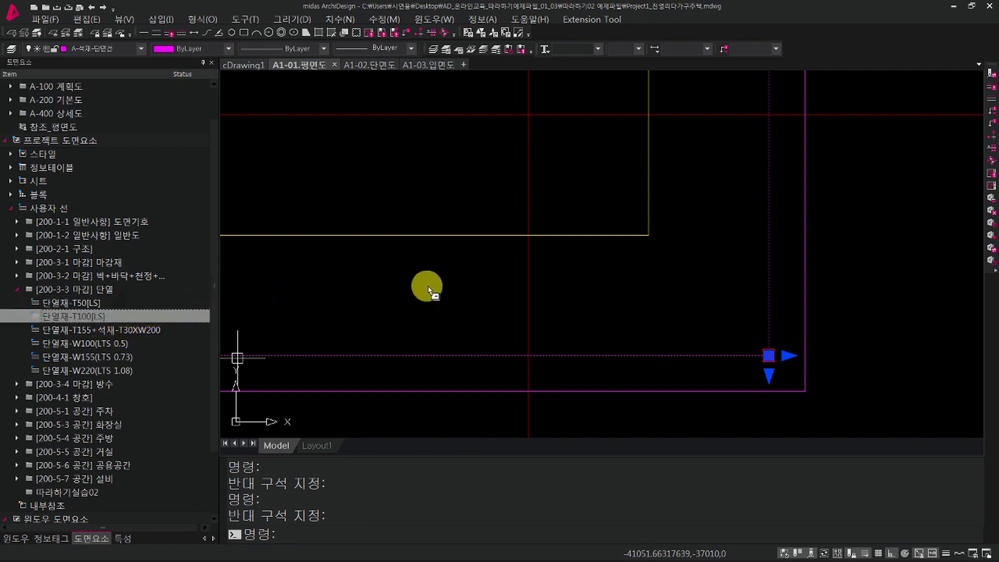
left_click_drag(686, 300, 685, 300)
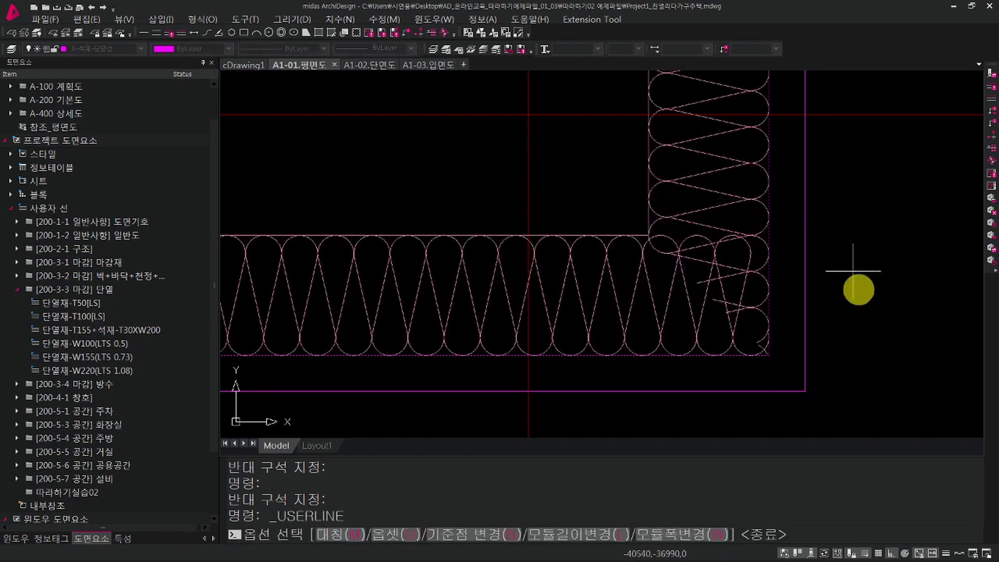
Mirror the insulation to the outer side and back against the concrete wall, and finish the user line command.
scroll(685, 358, "down", 4)
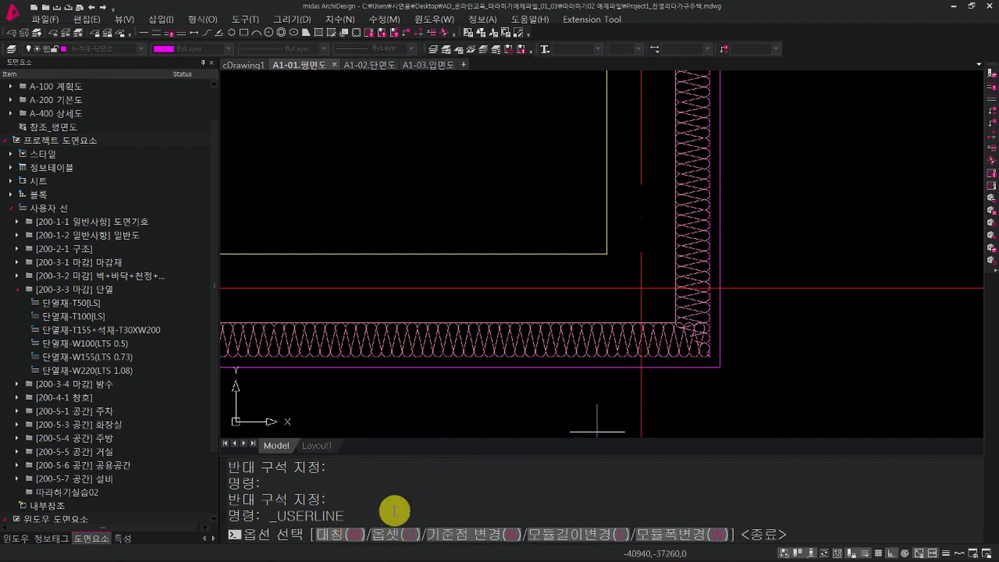
left_click(339, 533)
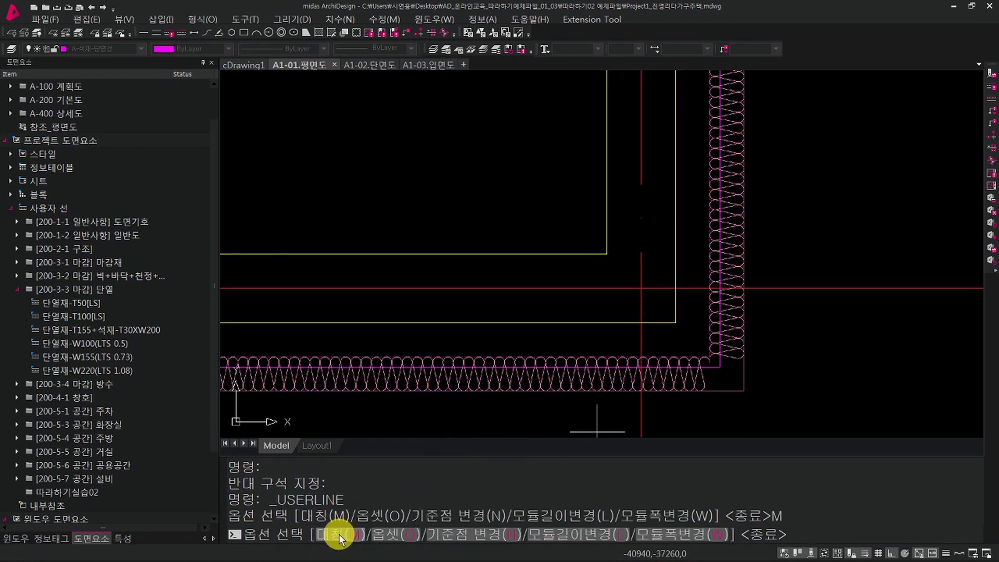
scroll(704, 357, "up", 2)
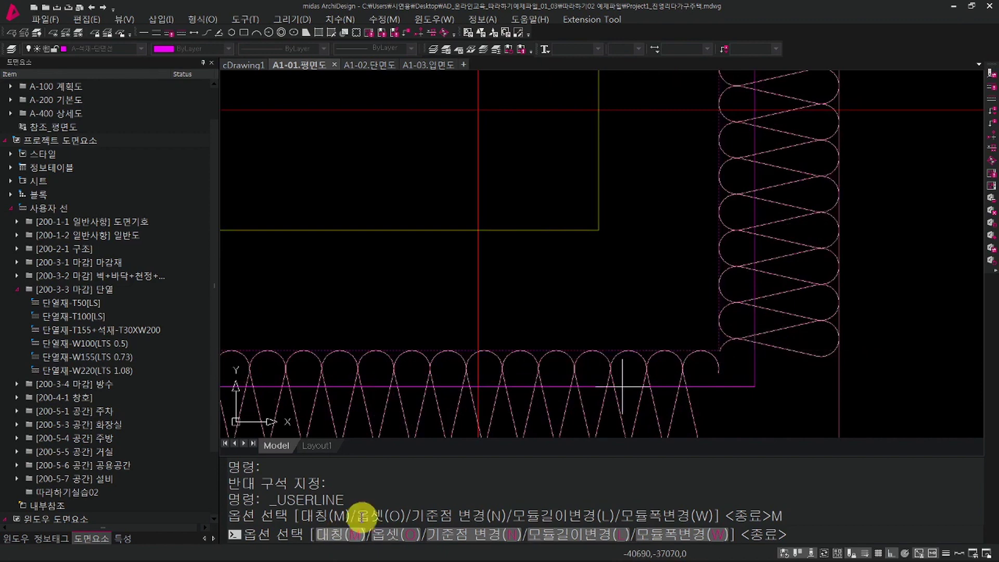
left_click(332, 535)
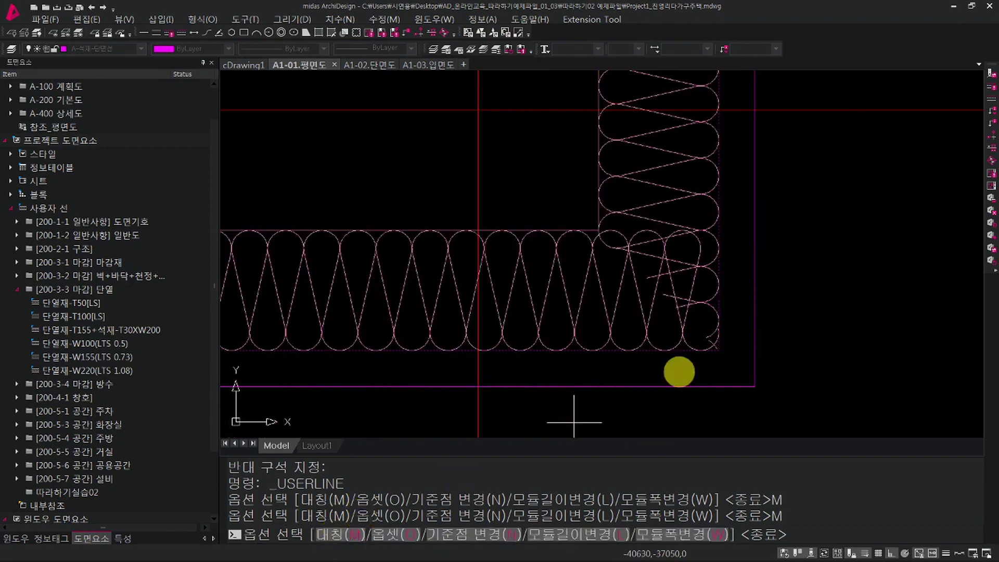
scroll(612, 322, "down", 5)
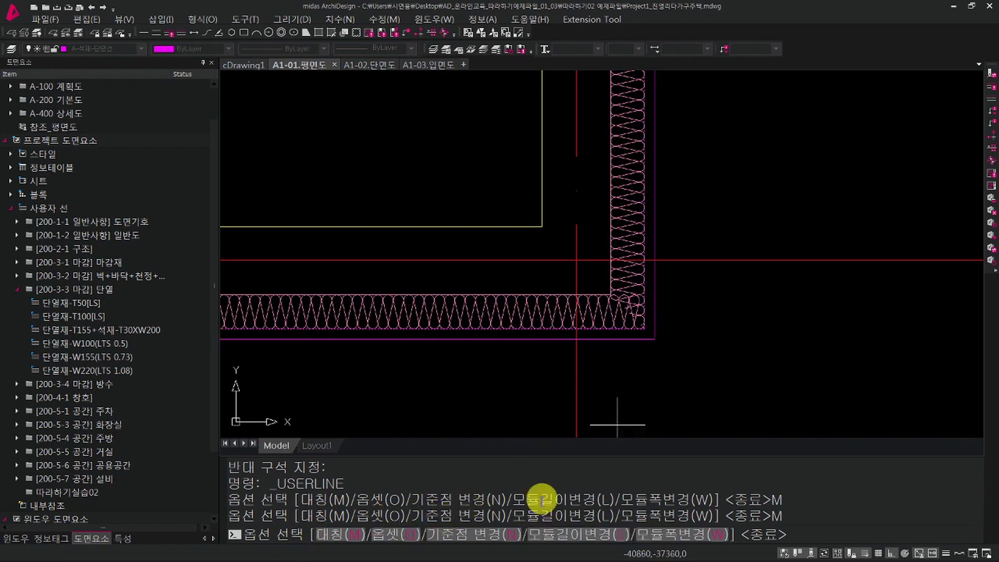
middle_click_drag(692, 390, 699, 406)
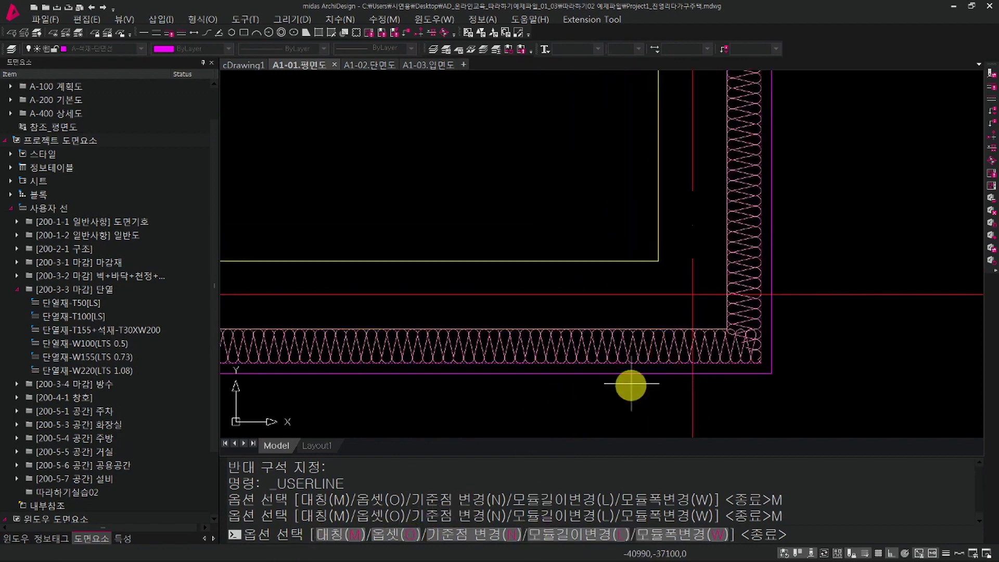
key("Return")
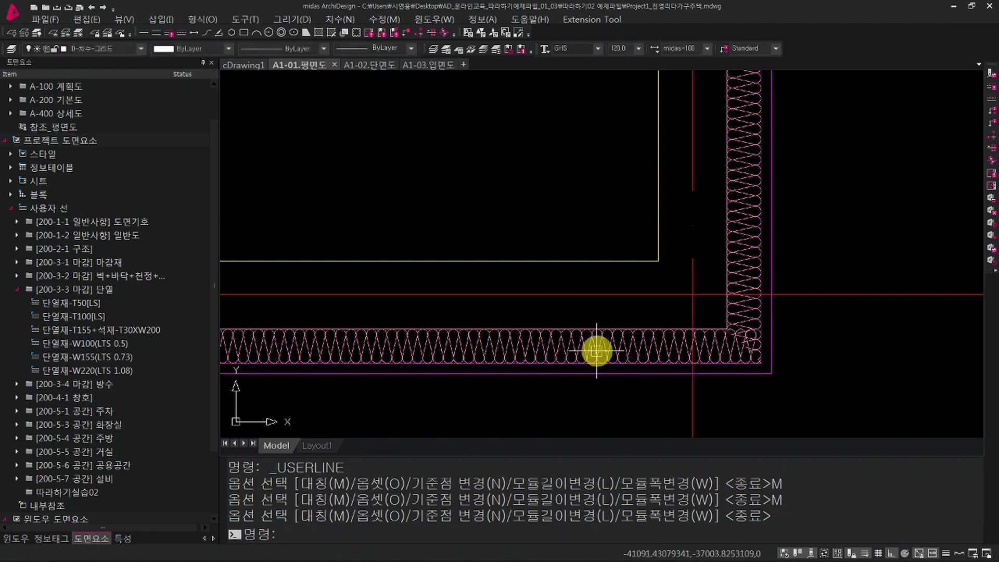
Draw a horizontal 단열재-T100[LS] insulation strip about 1730 long inside the walls, with the module width set to 200.
scroll(596, 351, "down", 8)
middle_click_drag(550, 325, 833, 452)
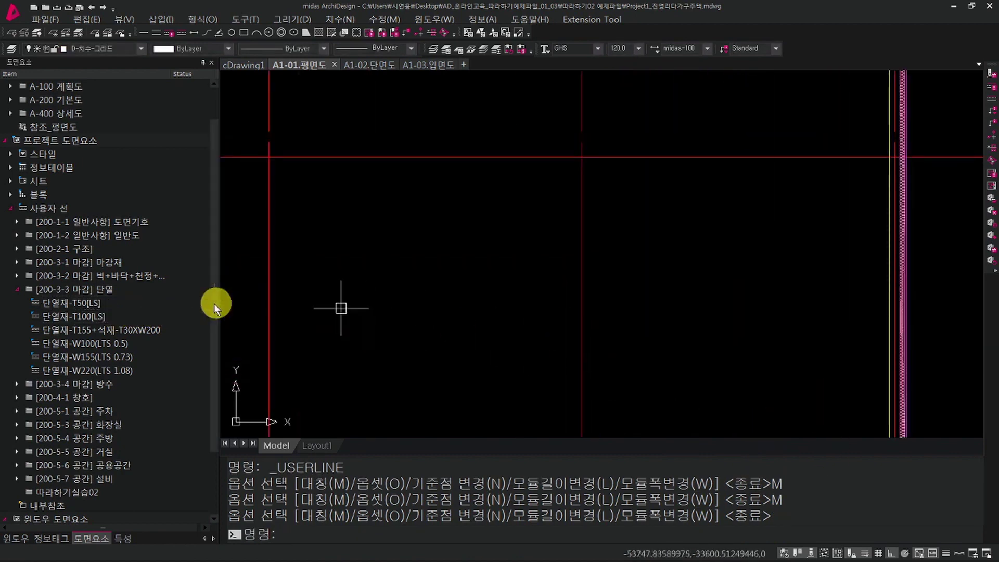
key("Escape")
scroll(348, 283, "down", 2)
middle_click_drag(348, 283, 411, 243)
key("Escape")
scroll(371, 290, "up", 2)
left_click(93, 329)
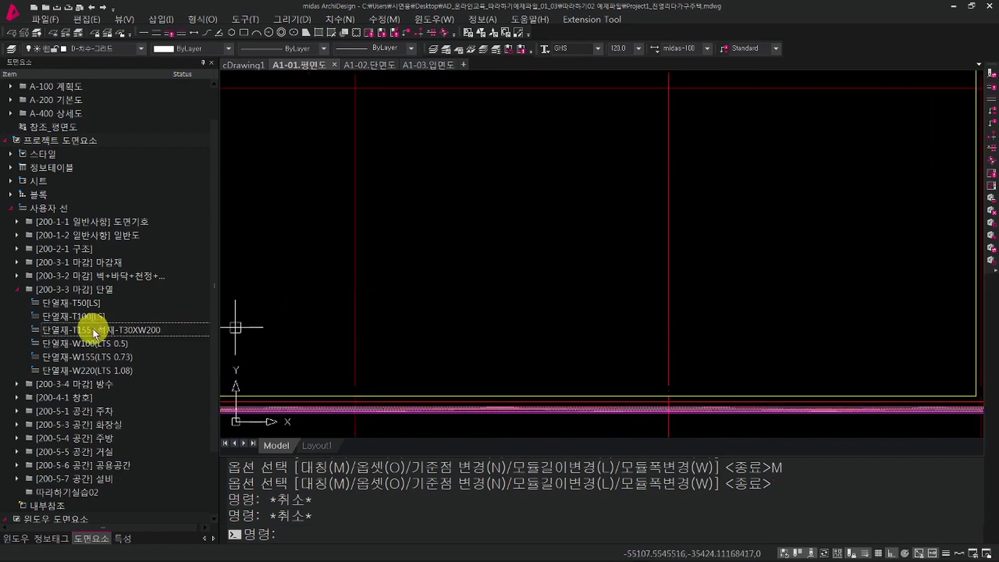
left_click(105, 316)
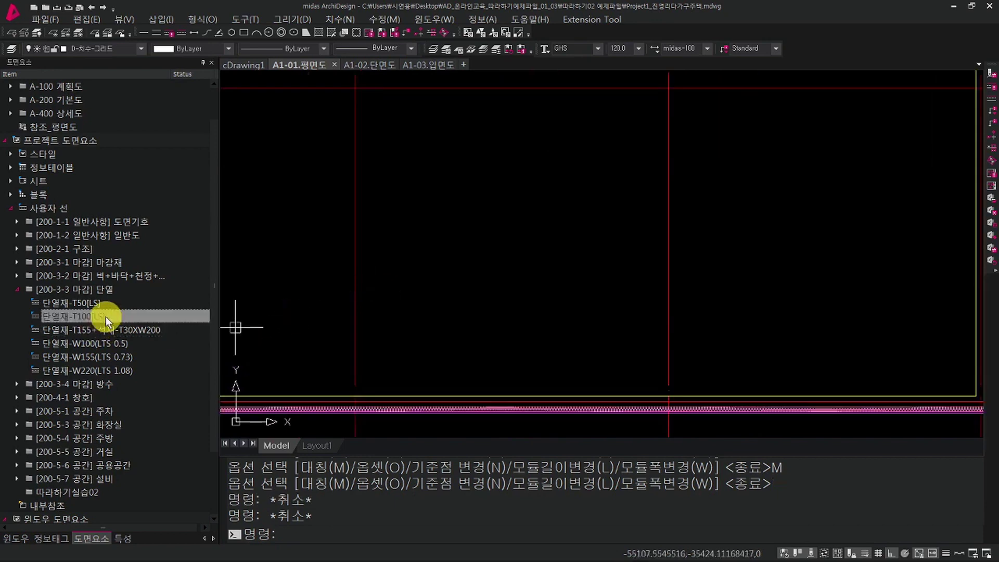
double_click(148, 314)
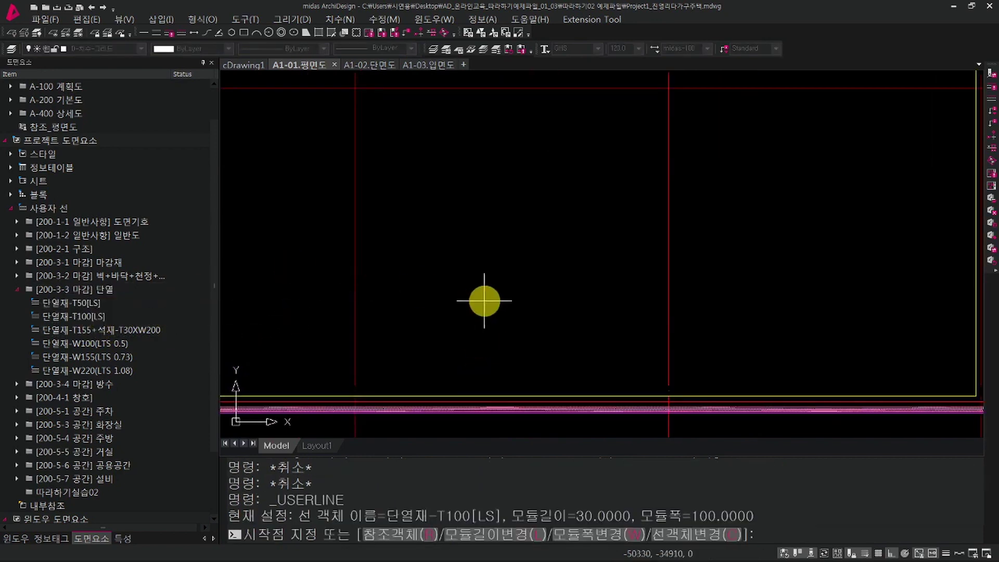
left_click(598, 536)
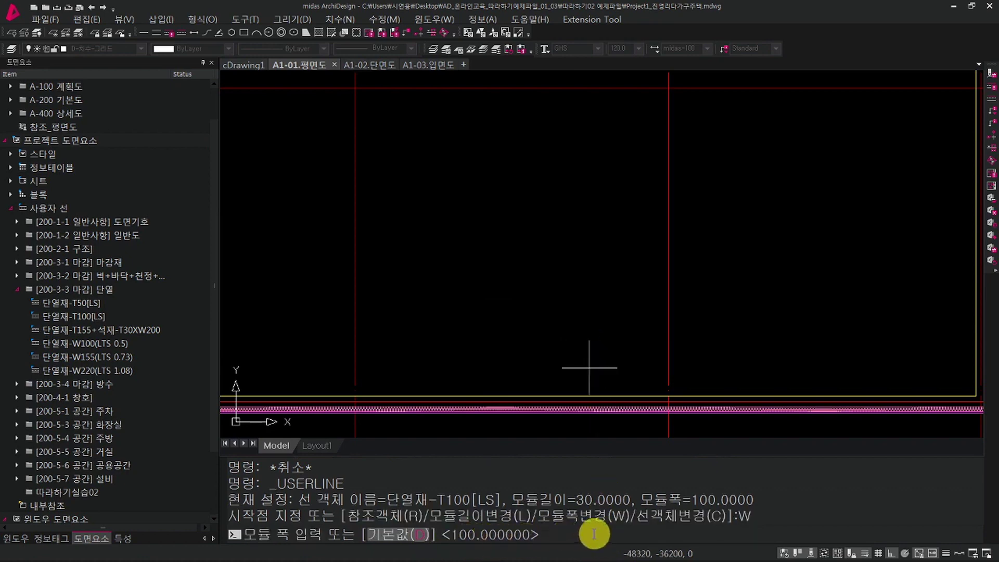
key("Return")
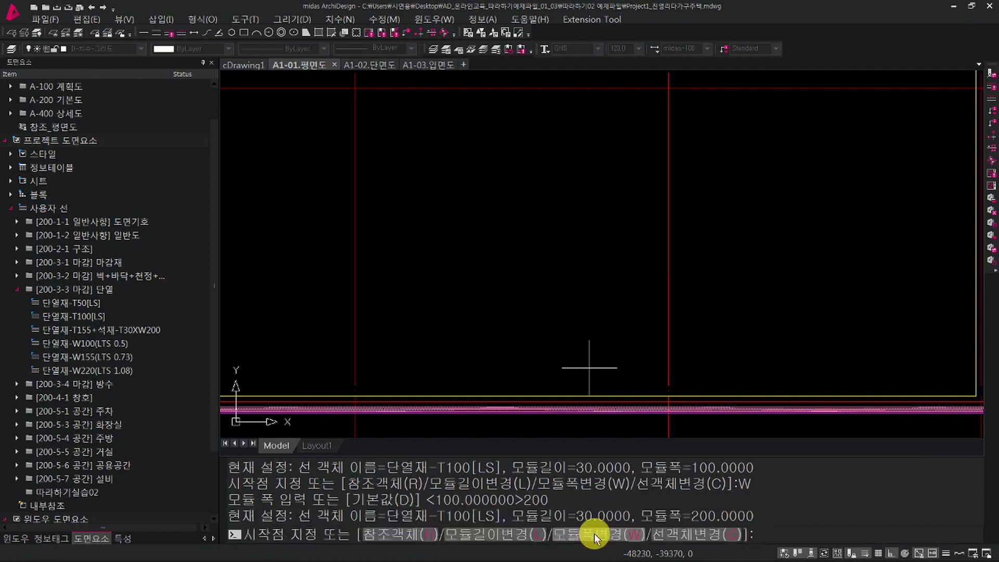
left_click(475, 297)
left_click(567, 316)
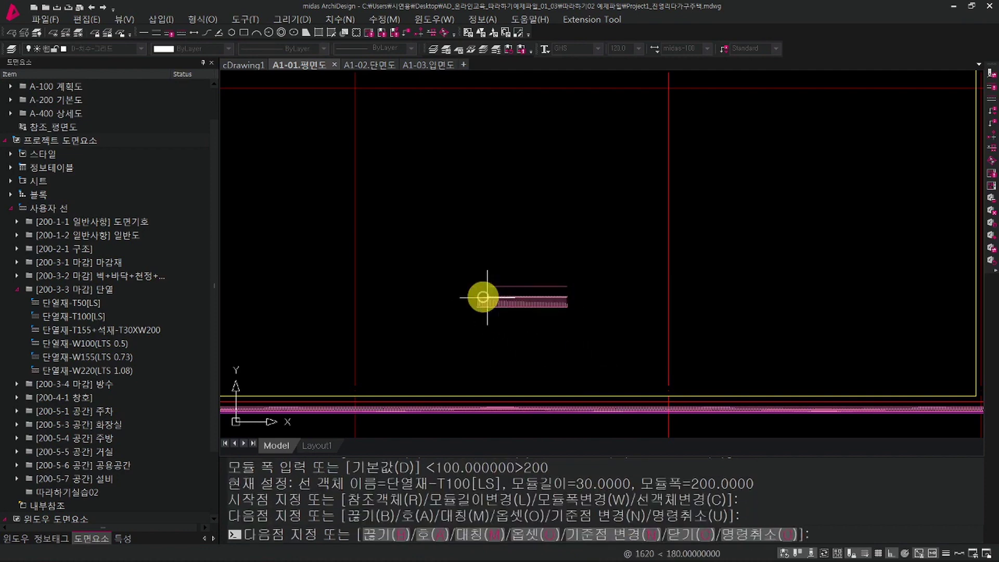
scroll(482, 297, "up", 5)
key("Return")
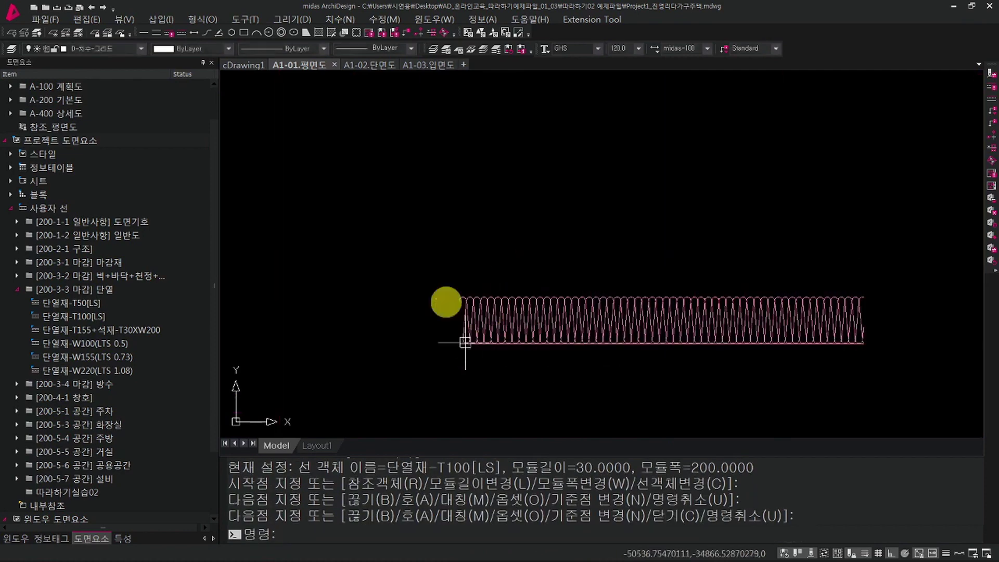
right_click(524, 333)
key("Escape")
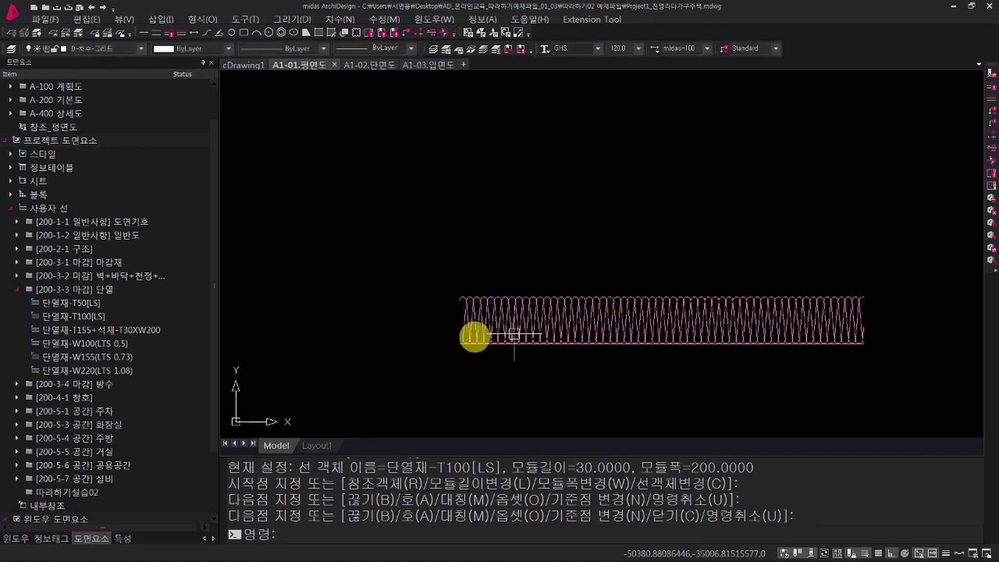
Draw a shorter horizontal 단열재-T100[LS] strip above the first one, with the module width set to 100.
double_click(122, 316)
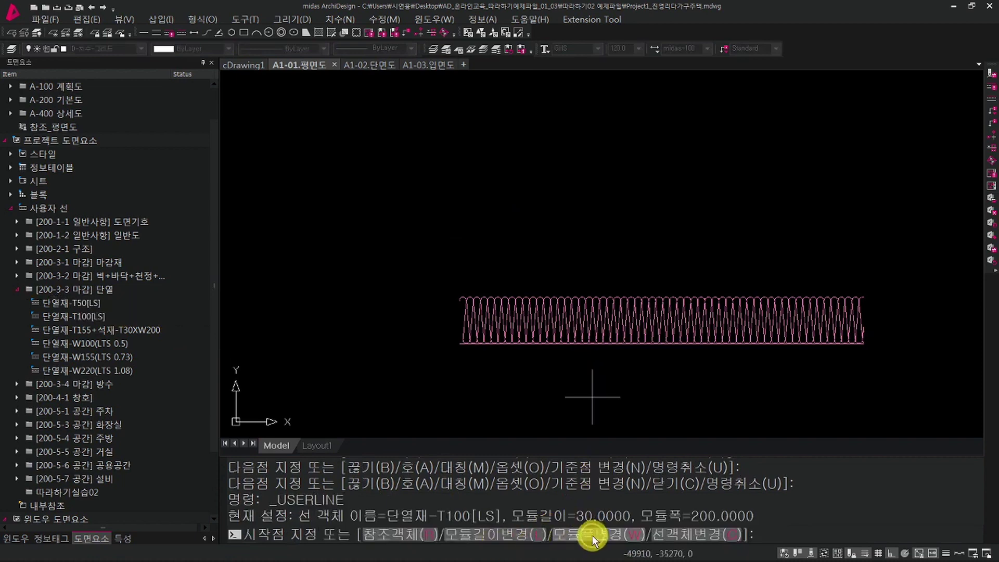
left_click(592, 536)
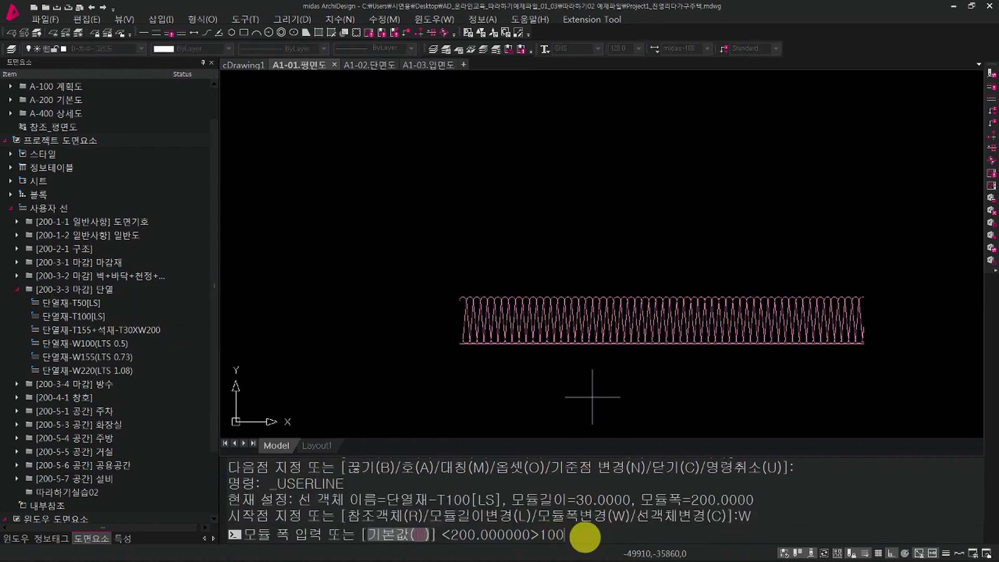
key("Return")
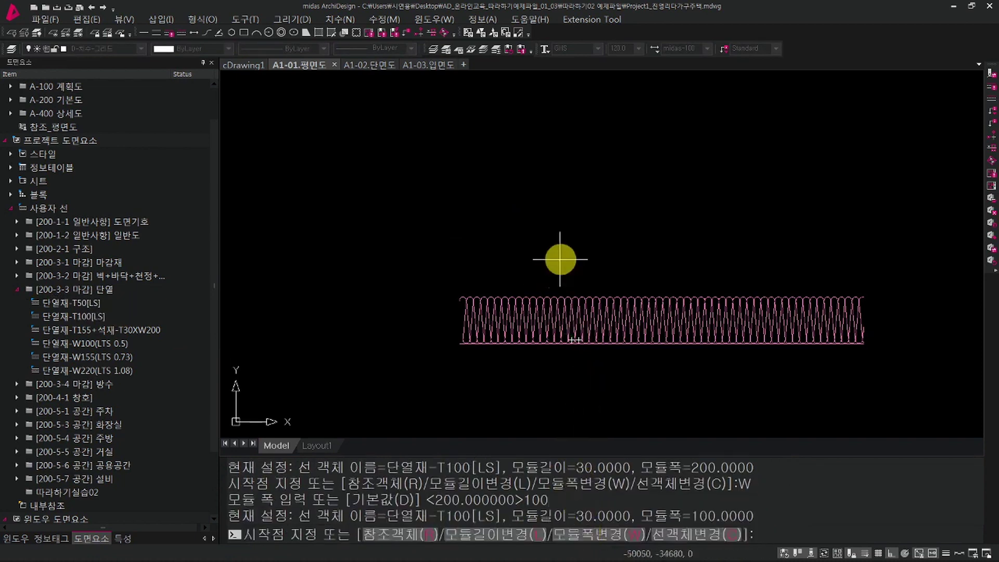
left_click(537, 208)
left_click(692, 218)
key("Return")
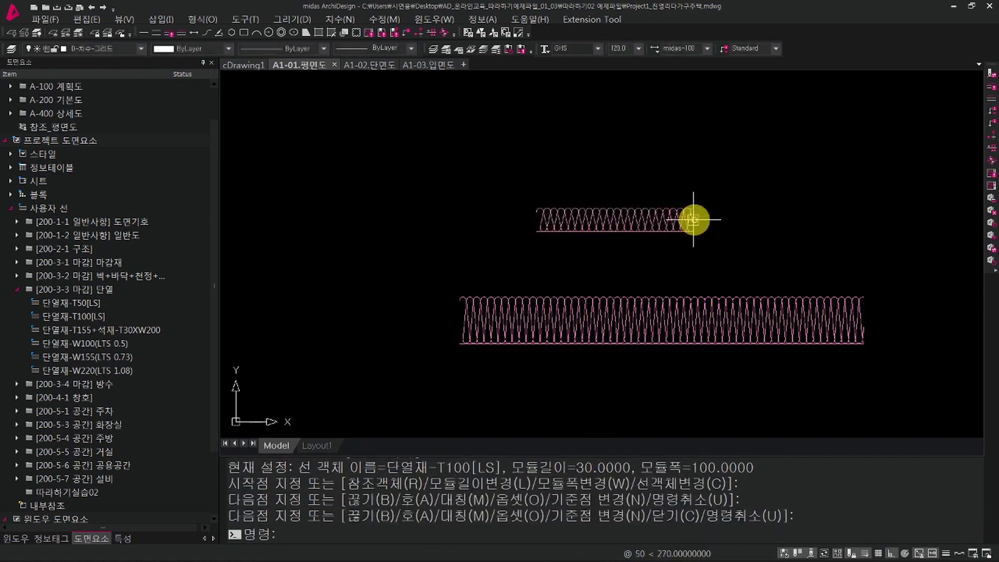
Examine the properties of the arcs along the upper edge of the 100-wide insulation strip.
middle_click_drag(713, 252, 557, 250)
key("Escape")
left_click(548, 223)
left_click(483, 176)
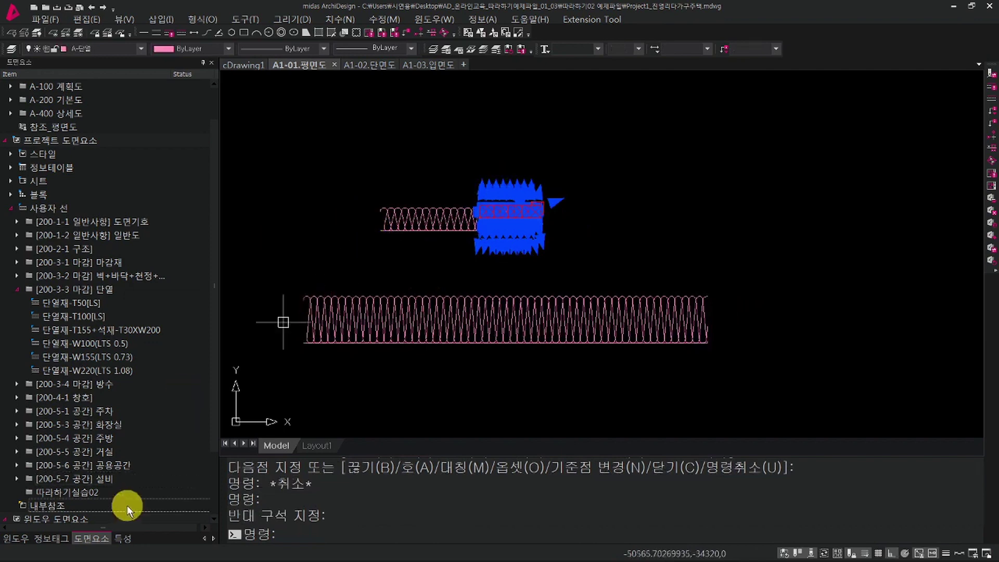
key("Escape")
key("Escape")
left_click(124, 537)
key("Escape")
key("Escape")
left_click(582, 205)
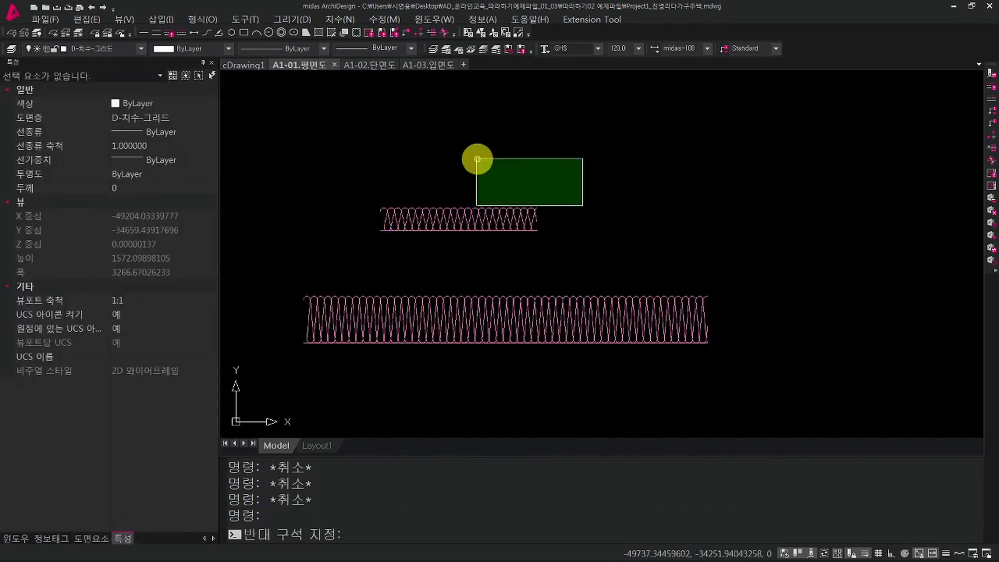
left_click(475, 161)
middle_click_drag(482, 207, 461, 230)
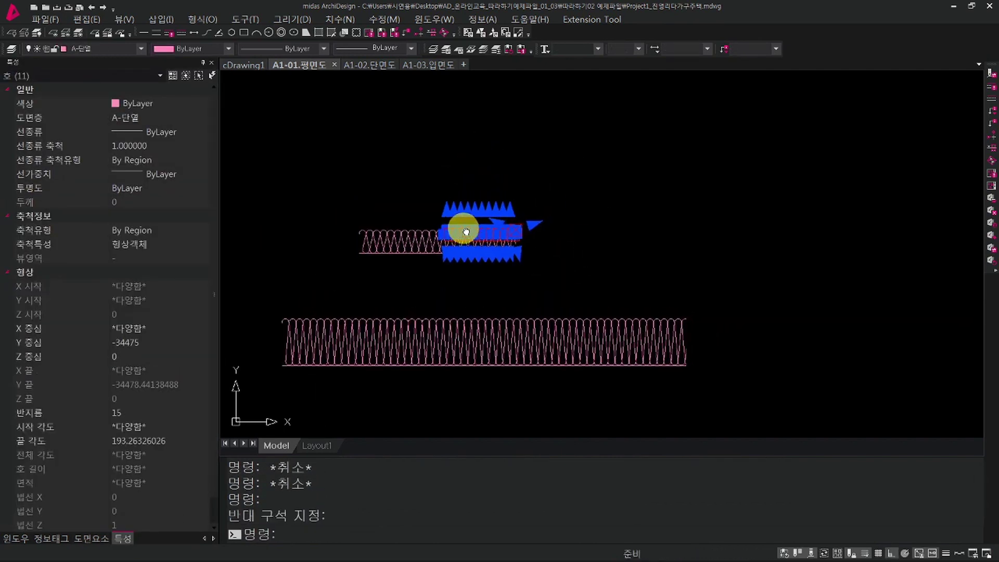
key("Escape")
key("Escape")
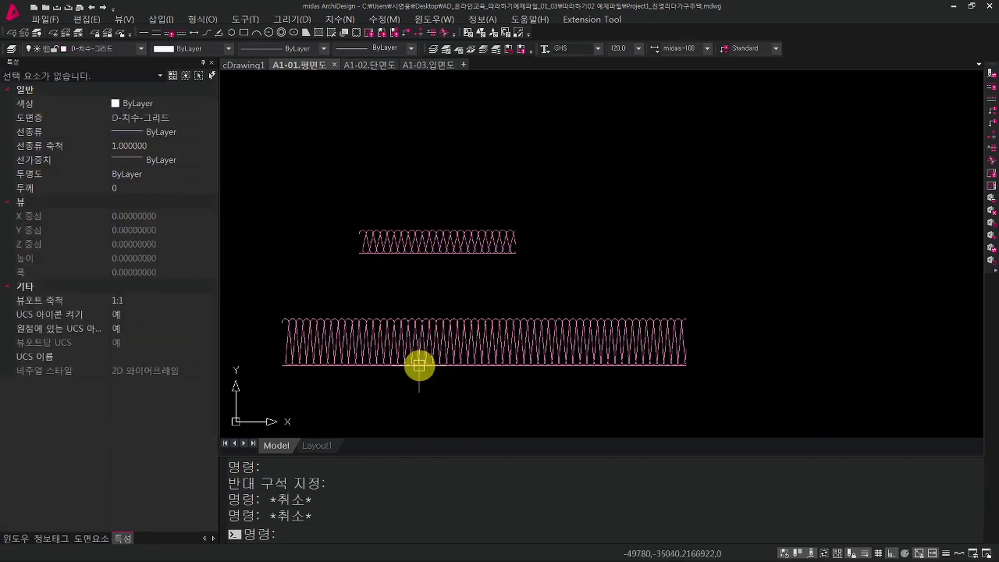
Examine the properties of the base line under the 200-wide insulation strip.
scroll(405, 359, "up", 10)
key("Escape")
left_click(388, 360)
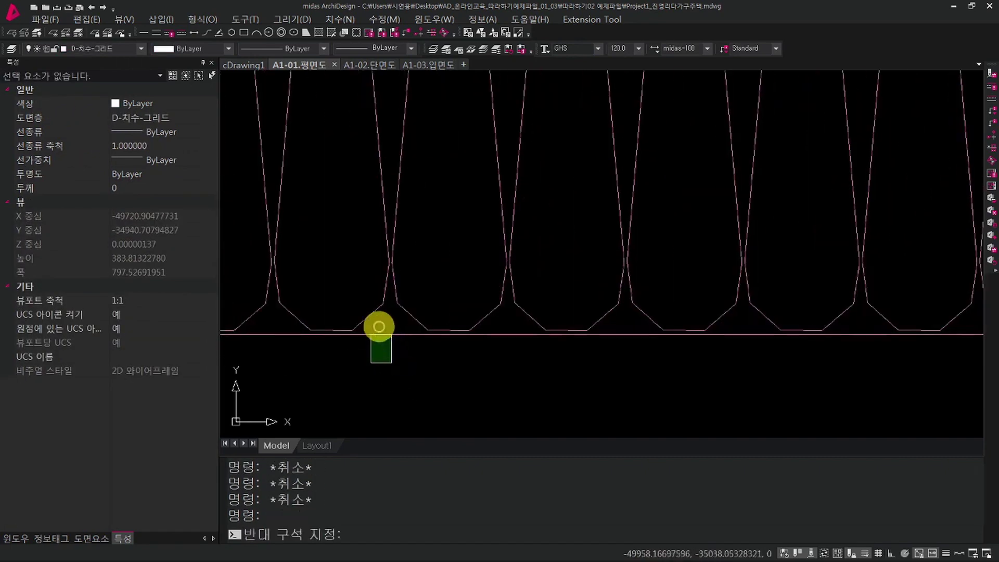
left_click(383, 333)
scroll(403, 346, "down", 5)
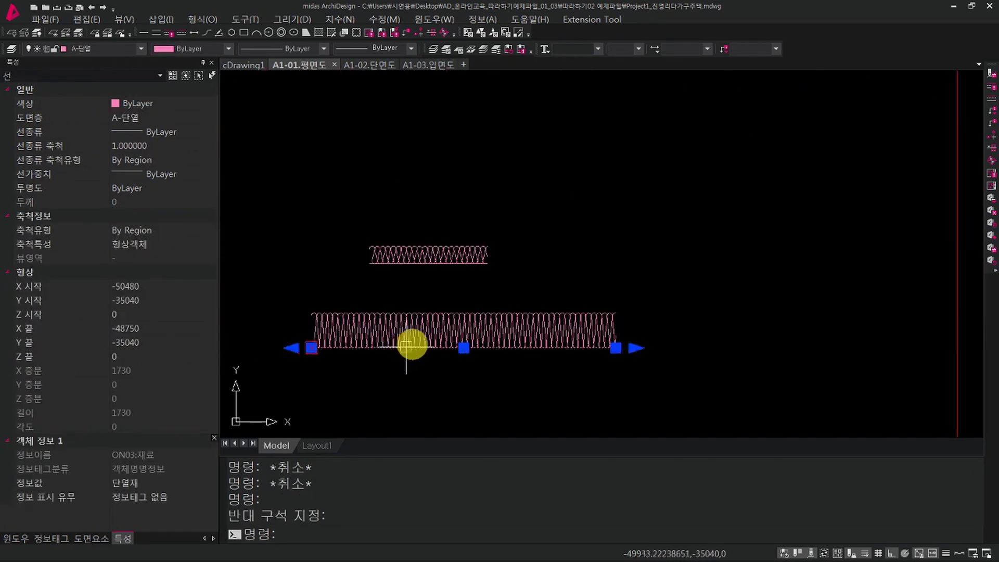
Draw a horizontal insulation strip with the Insulation tool beside the two existing strips, with the thickness set to 200.
key("Escape")
key("Escape")
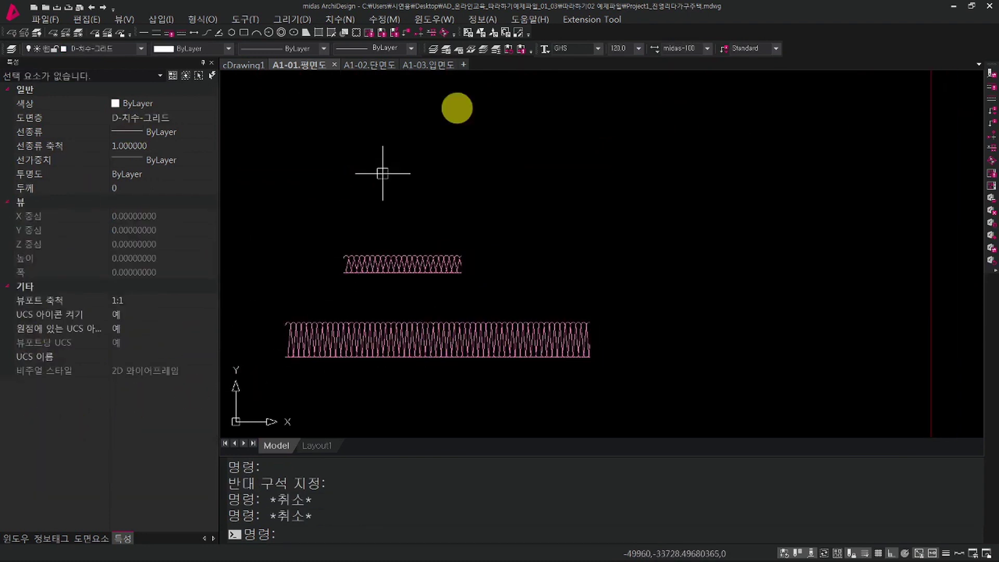
left_click(596, 21)
mouse_move(598, 35)
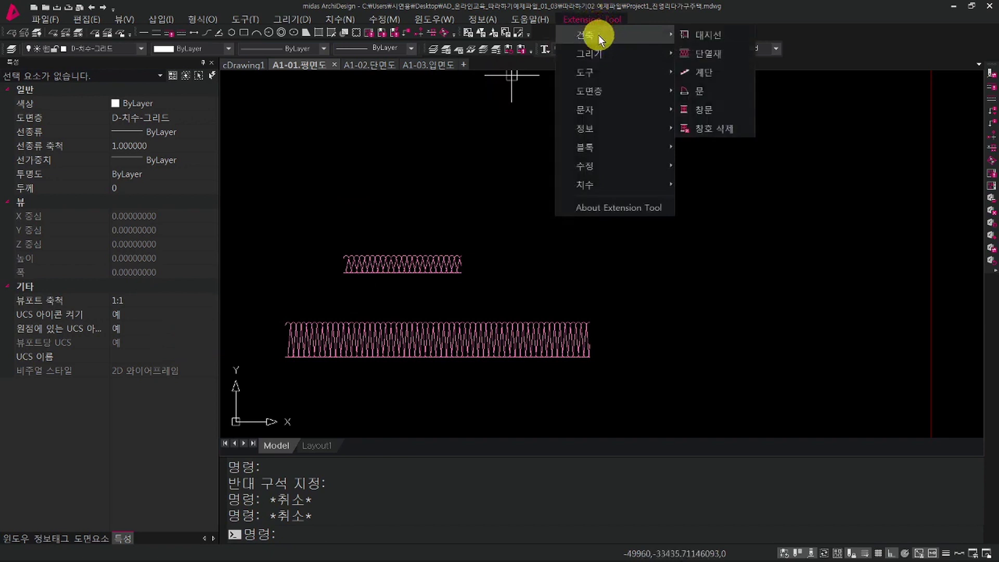
left_click(736, 51)
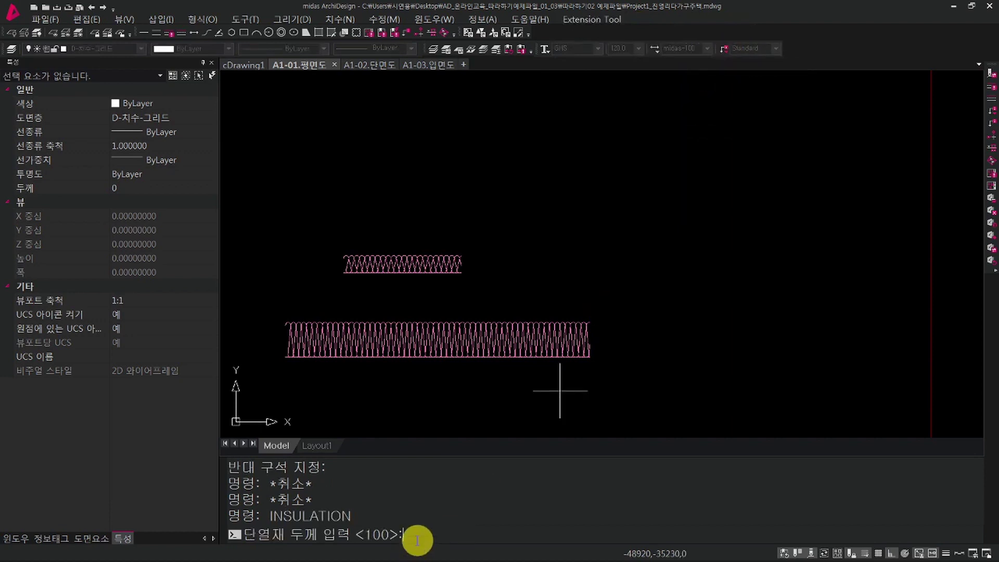
type("200")
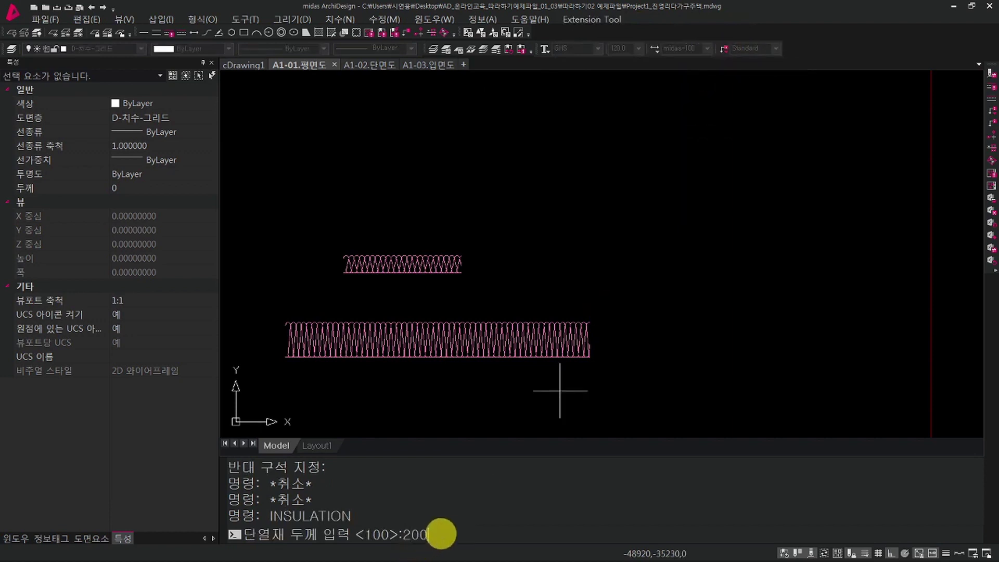
key("Return")
left_click(588, 255)
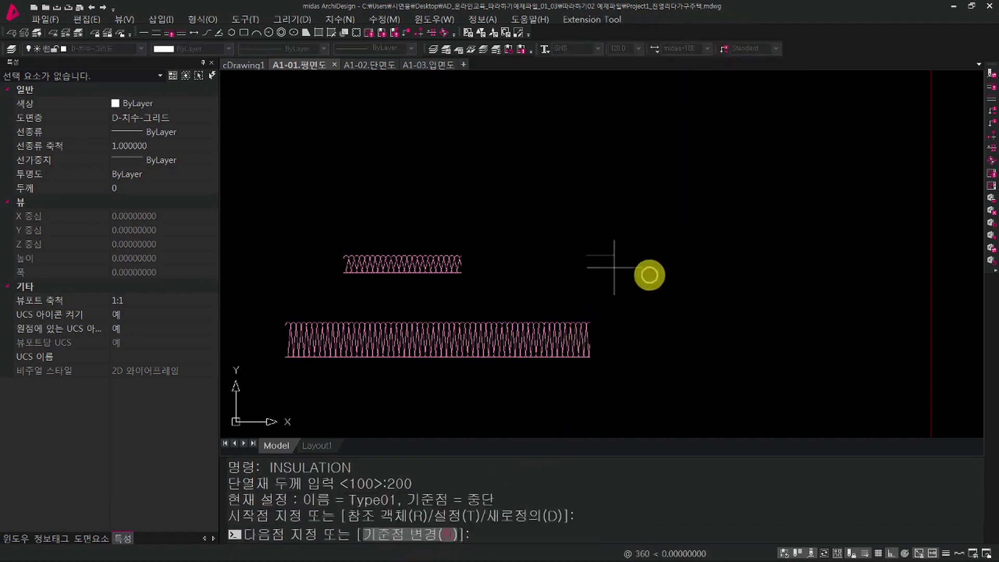
key("Return")
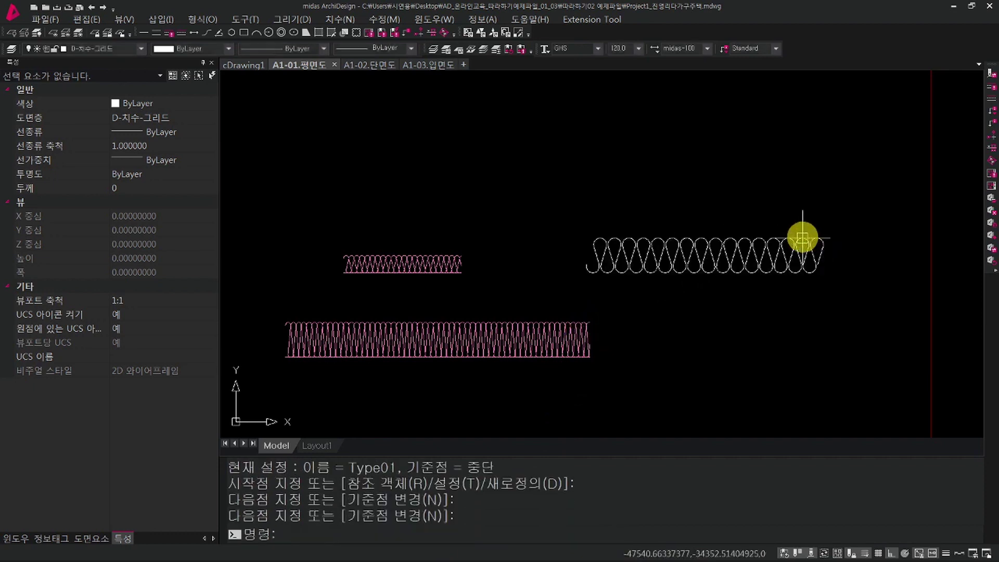
Examine the properties of the strip drawn with the Insulation tool.
left_click(759, 291)
left_click(693, 240)
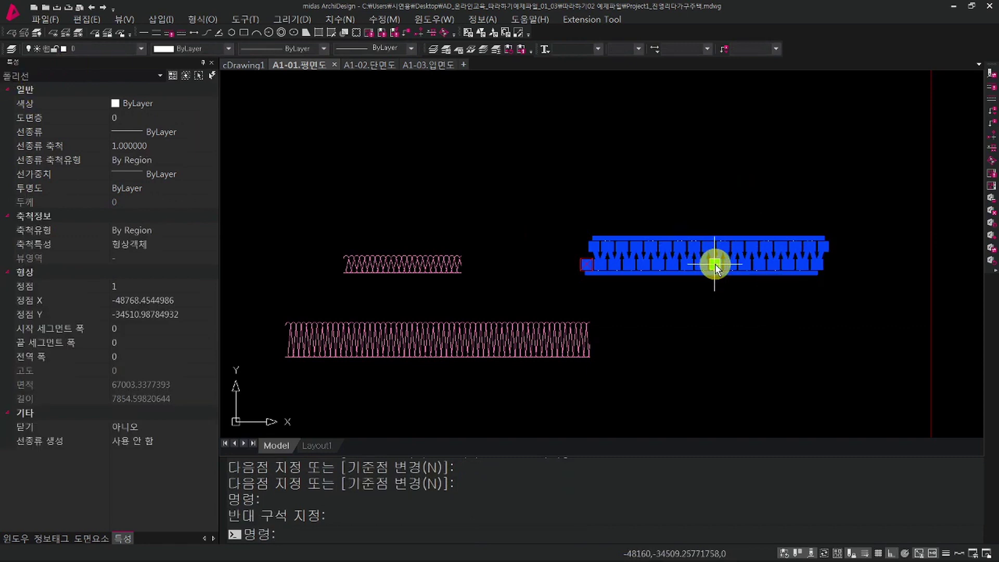
key("Escape")
mouse_move(751, 245)
key("Escape")
key("Escape")
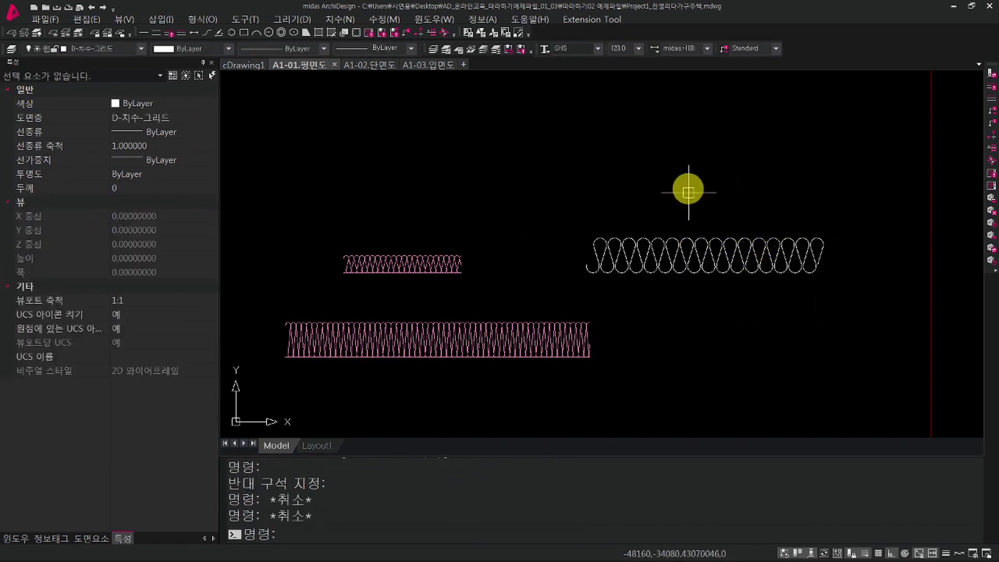
Restart the Insulation tool with a thickness of 200 and look through the pattern types Type02 to Type06 in its settings.
left_click(602, 19)
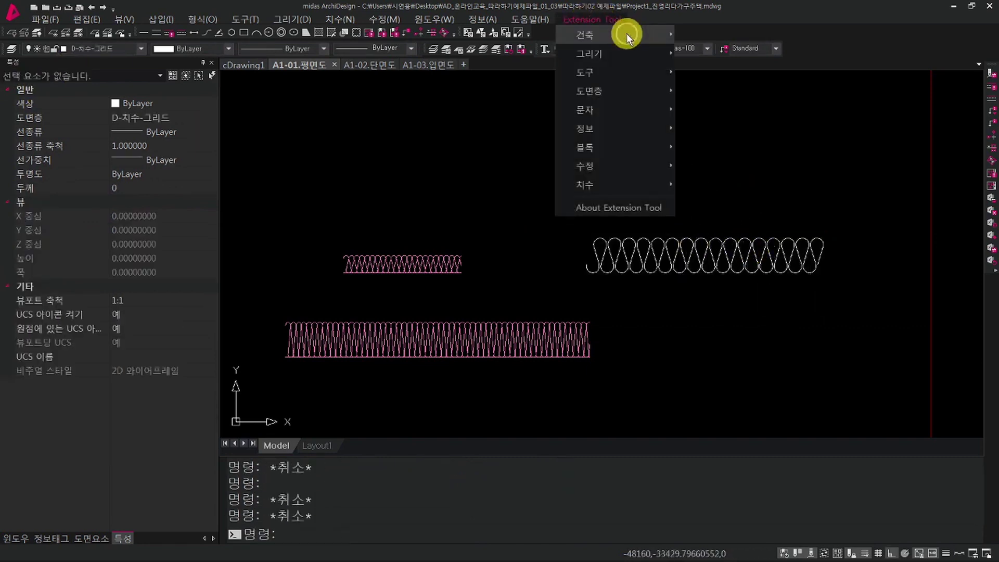
mouse_move(627, 34)
left_click(735, 52)
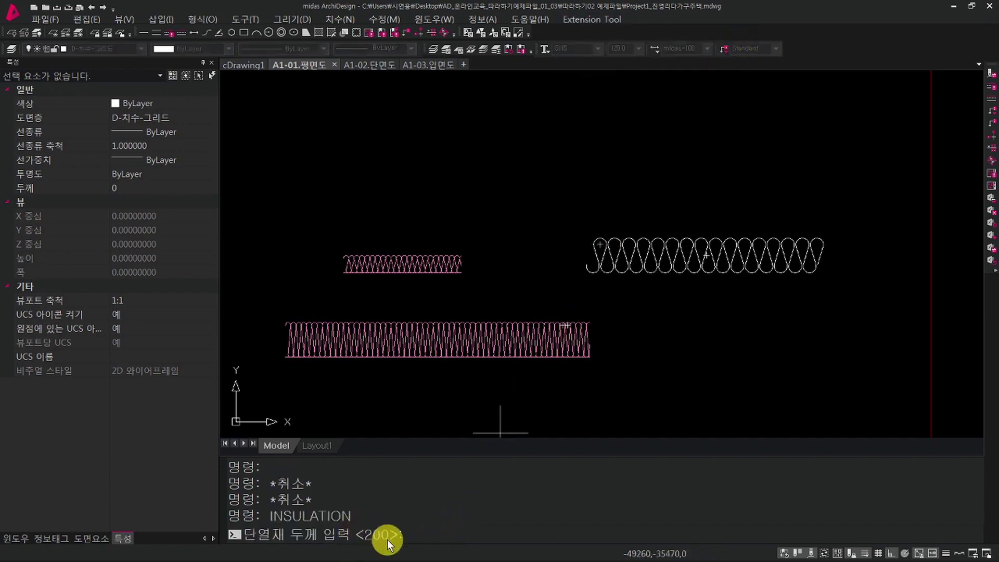
key("Return")
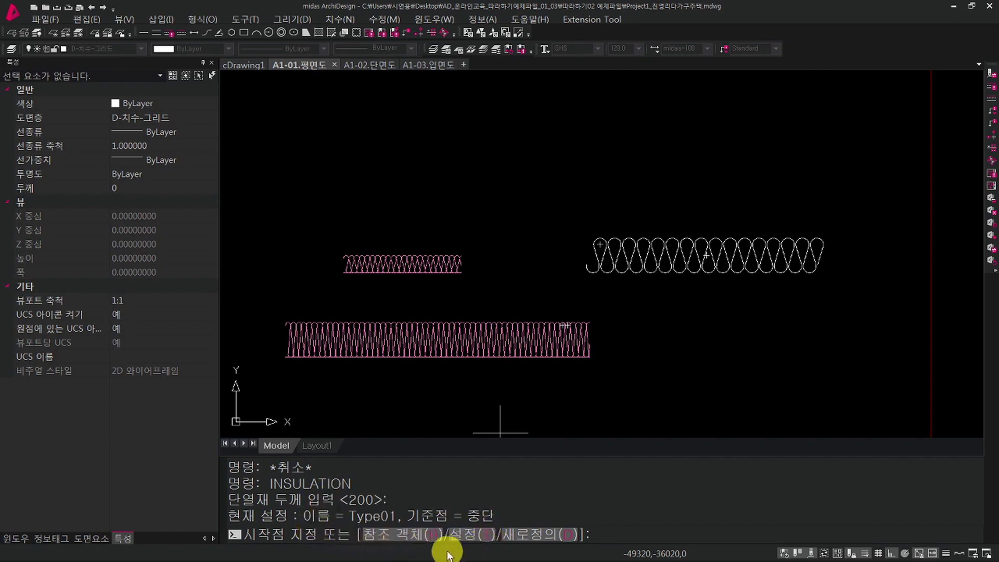
left_click(463, 536)
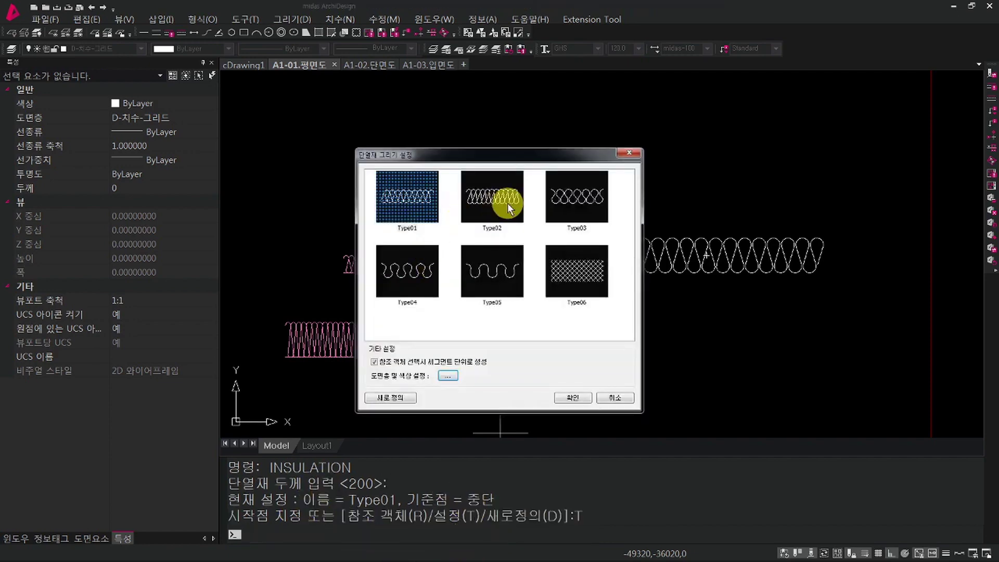
left_click(507, 203)
left_click(582, 196)
left_click(575, 266)
left_click(498, 279)
left_click(417, 281)
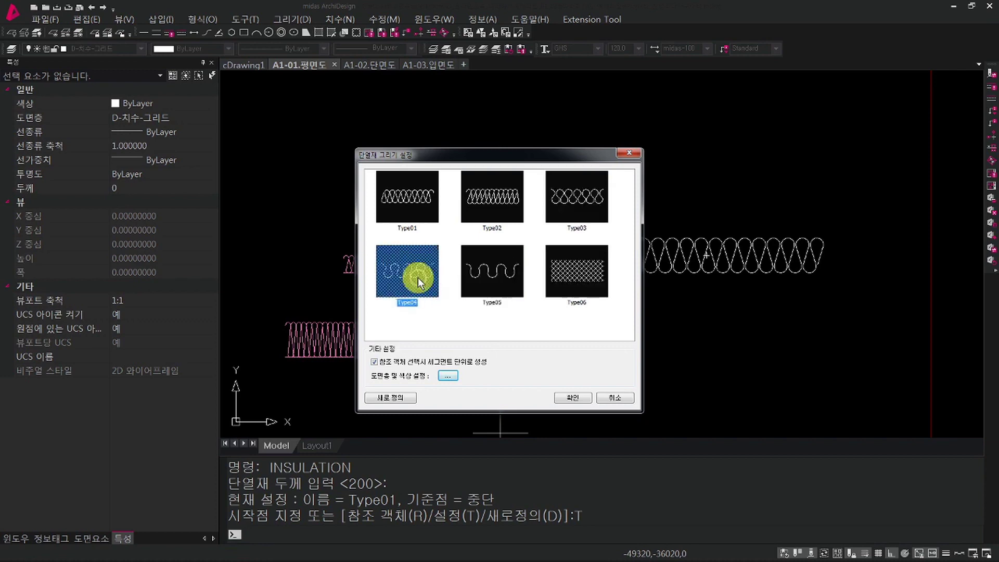
Review the layer and colour options for drawn insulation, and leave the Insulation tool without applying any settings.
left_click(448, 376)
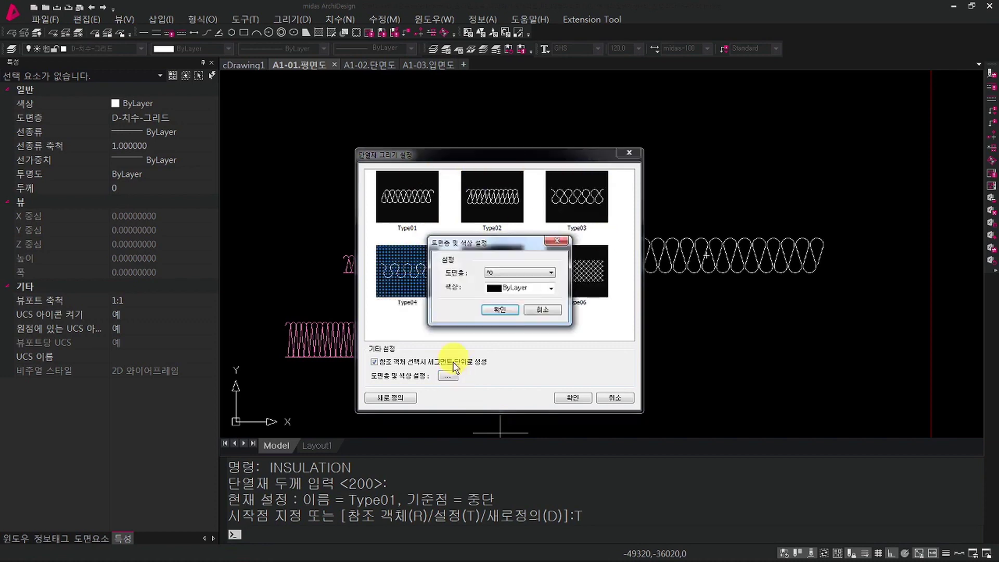
left_click(520, 273)
left_click(522, 273)
left_click(521, 288)
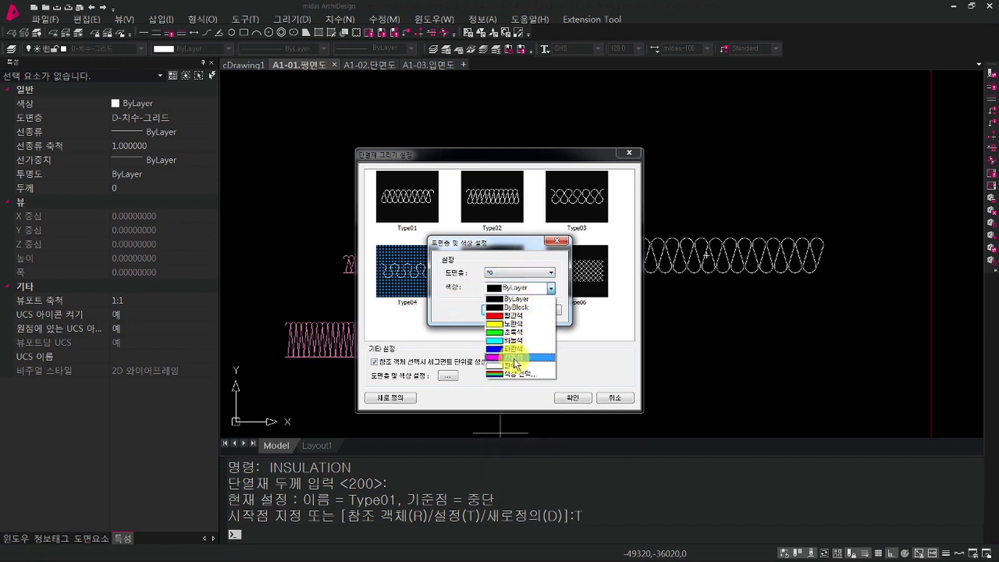
left_click(458, 298)
left_click(542, 310)
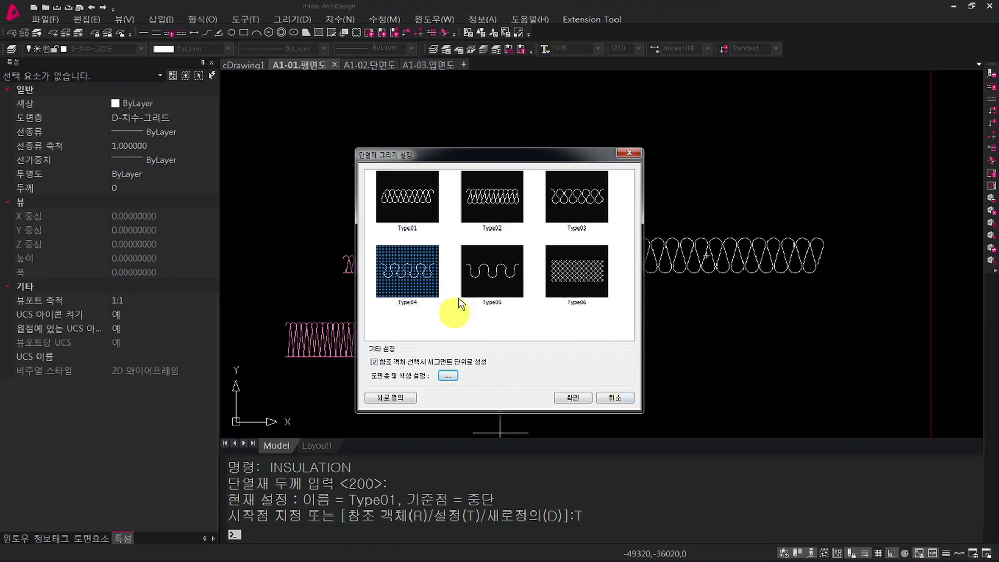
left_click(615, 398)
key("Escape")
key("Escape")
key("Escape")
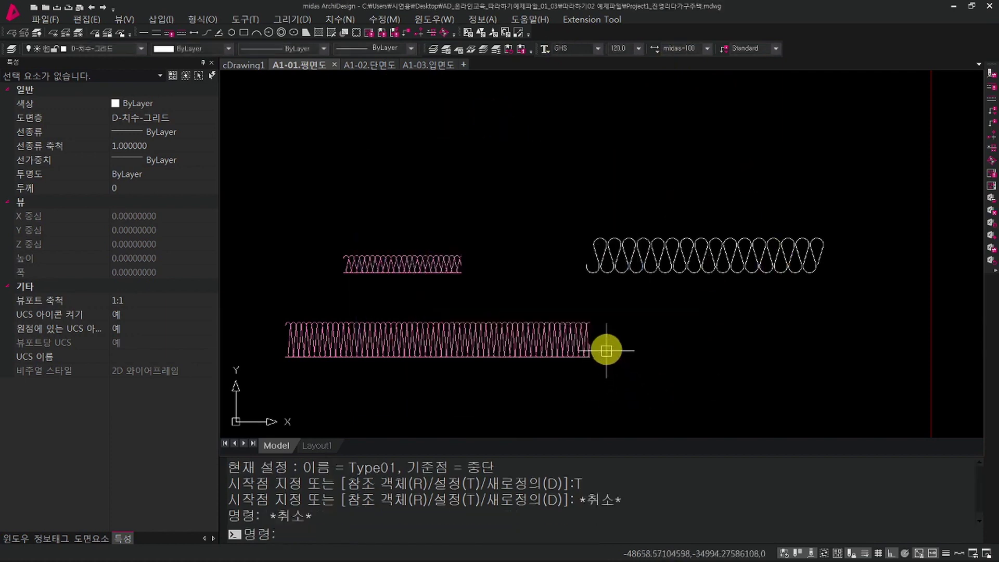
Erase the three trial insulation strips inside the walls.
scroll(602, 345, "down", 3)
type("e")
key("Return")
left_click(693, 368)
left_click(423, 234)
key("Escape")
key("Escape")
scroll(423, 363, "up", 5)
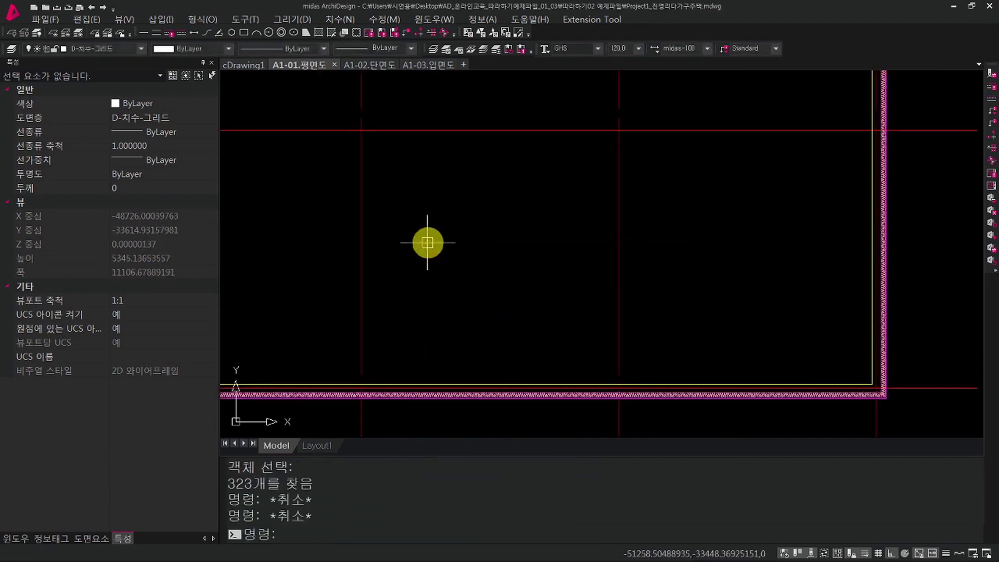
Start the Door tool from the architecture extension commands near the plan's upper wall and open the door settings.
middle_click_drag(450, 260, 504, 328)
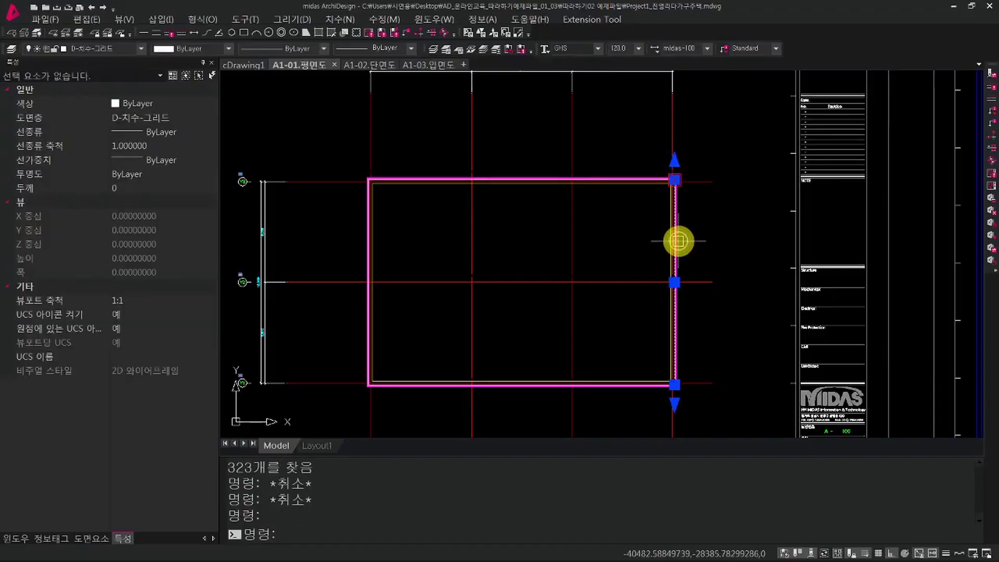
key("Escape")
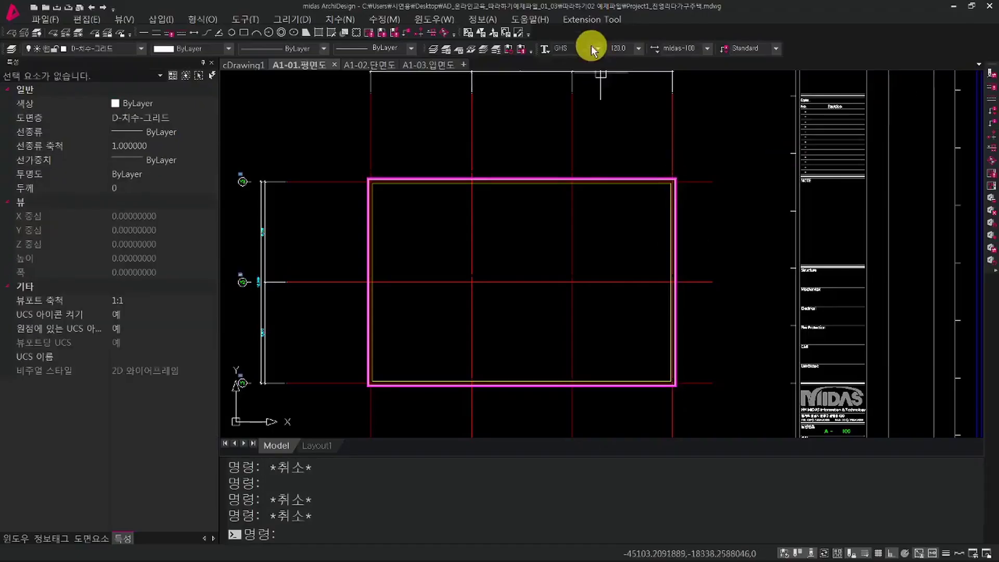
left_click(609, 21)
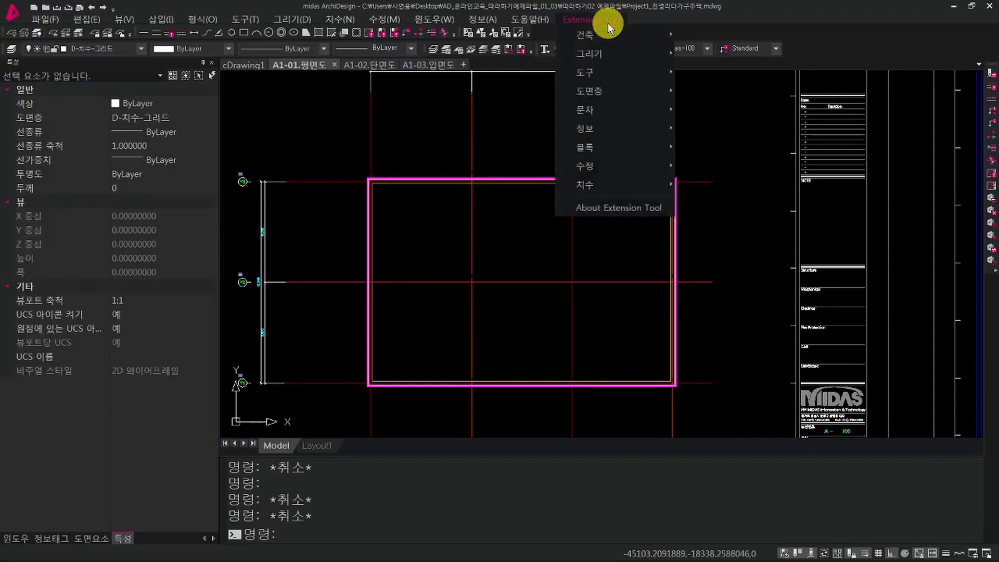
left_click(597, 18)
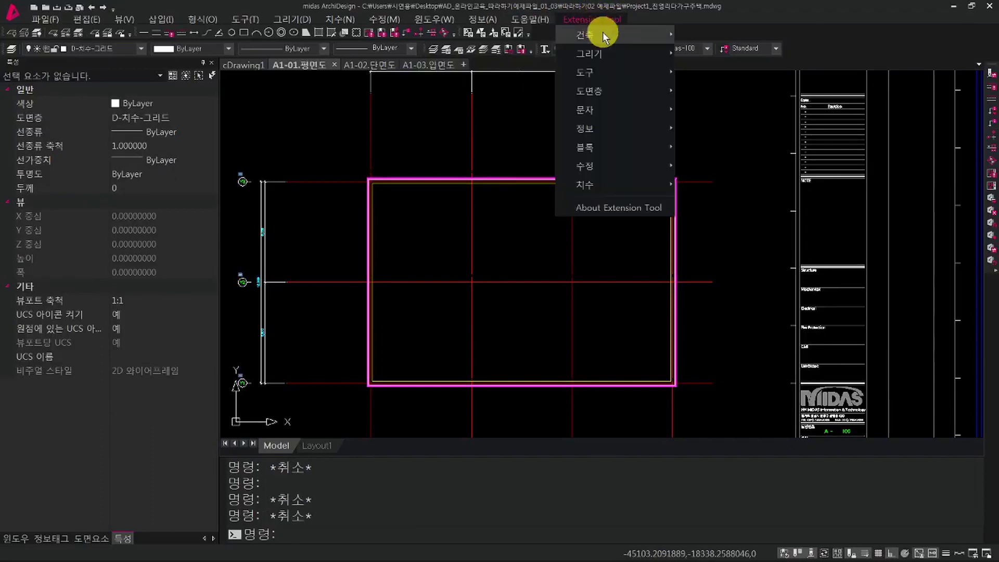
mouse_move(598, 34)
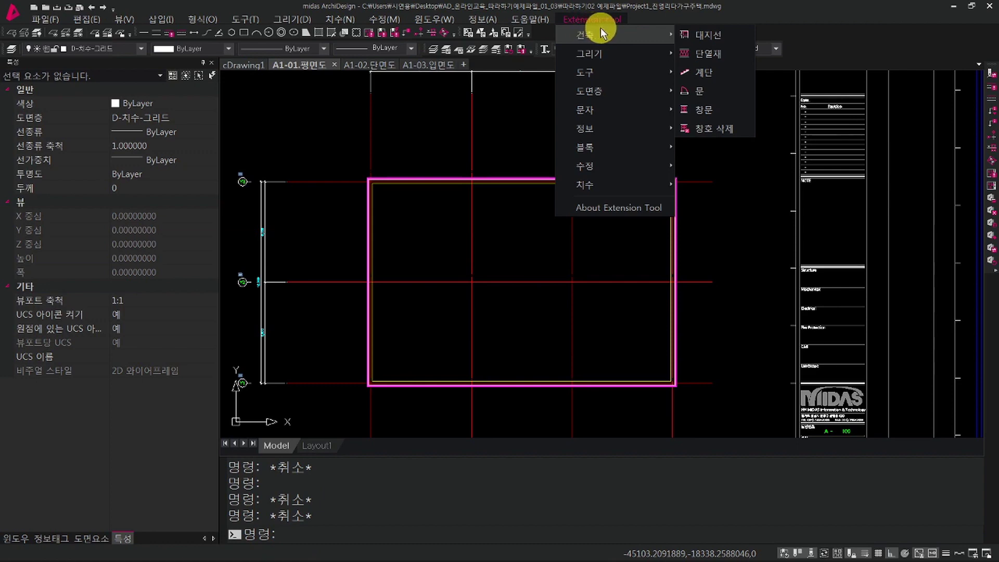
left_click(703, 92)
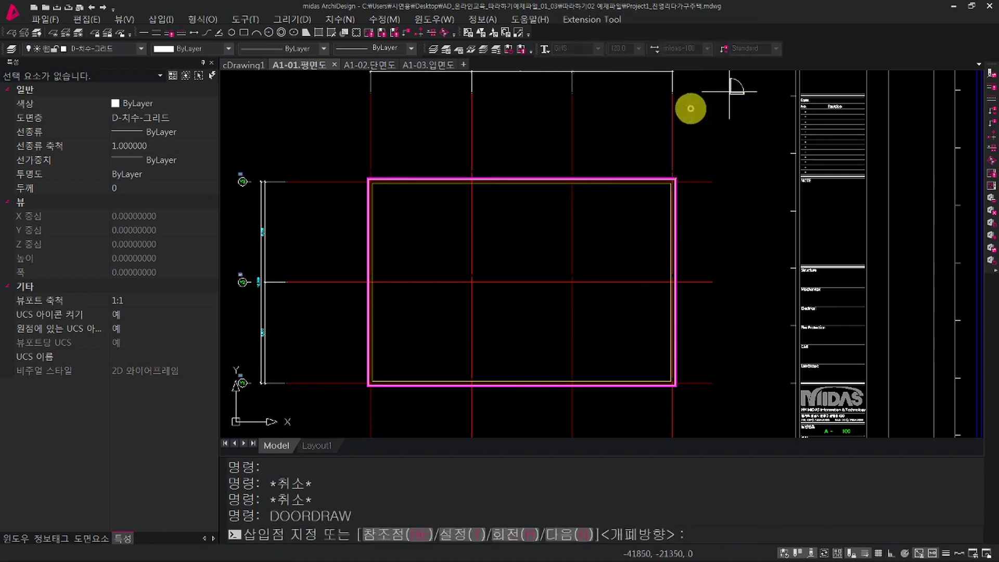
scroll(442, 272, "up", 5)
middle_click_drag(439, 225, 485, 363)
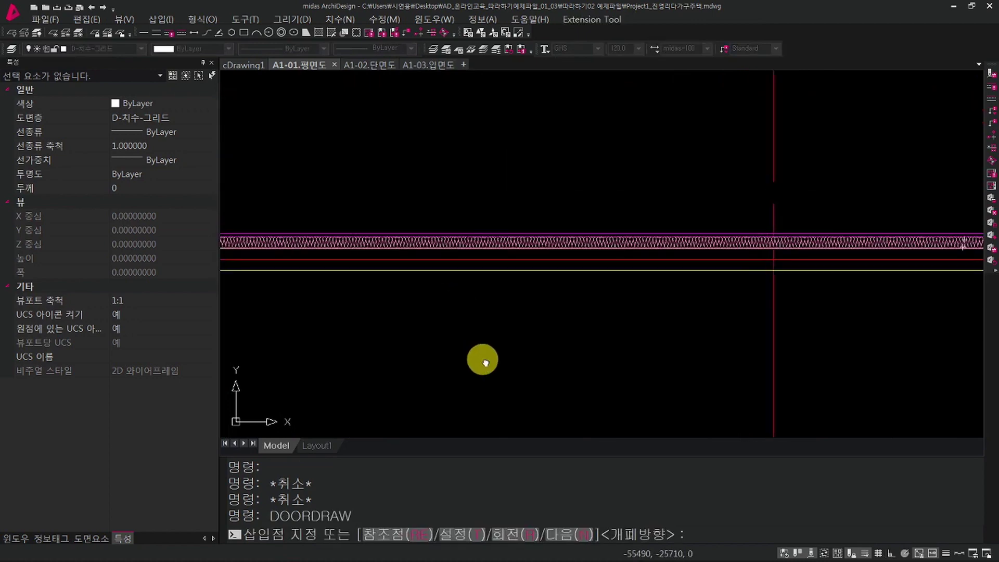
middle_click_drag(473, 283, 484, 330)
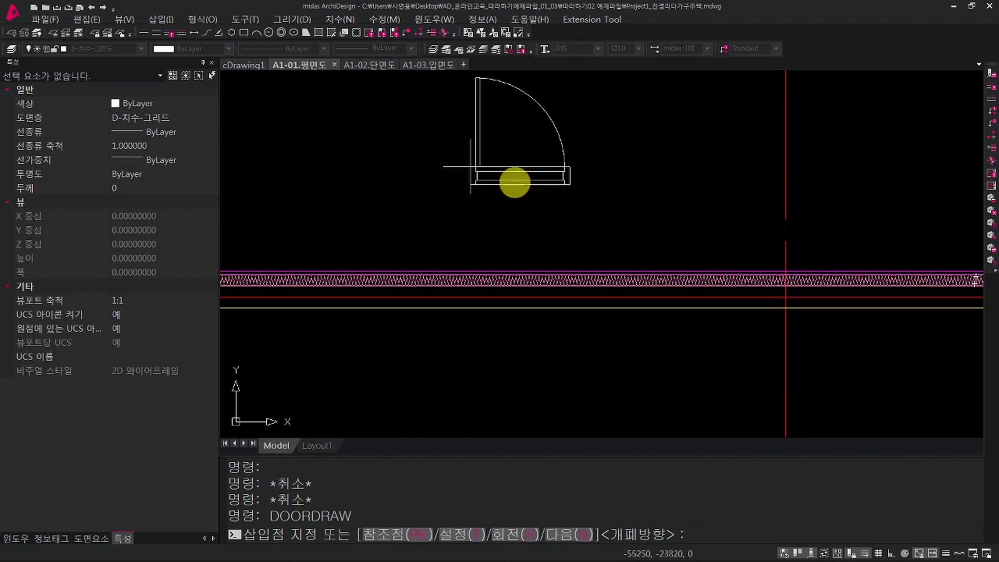
left_click(466, 539)
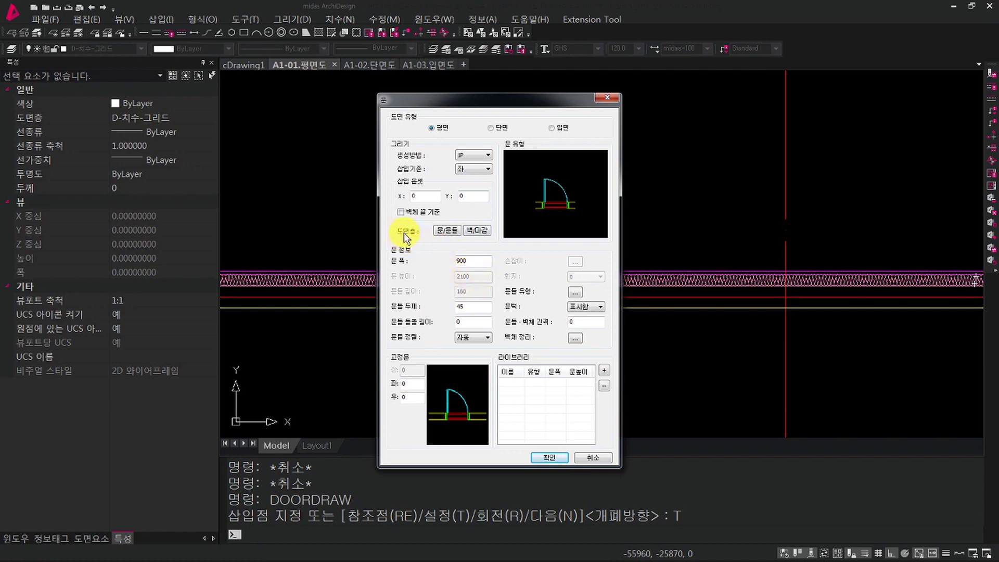
Set the door's concrete wall (콘크리트벽) layer to A-구체-단면선 by sampling the upper wall's yellow inner line.
left_click(477, 231)
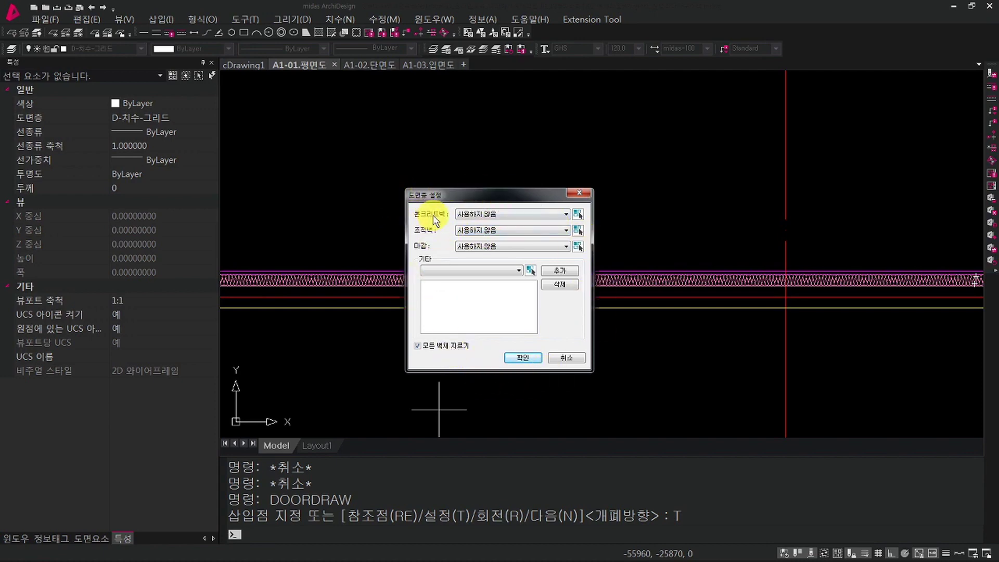
left_click(528, 214)
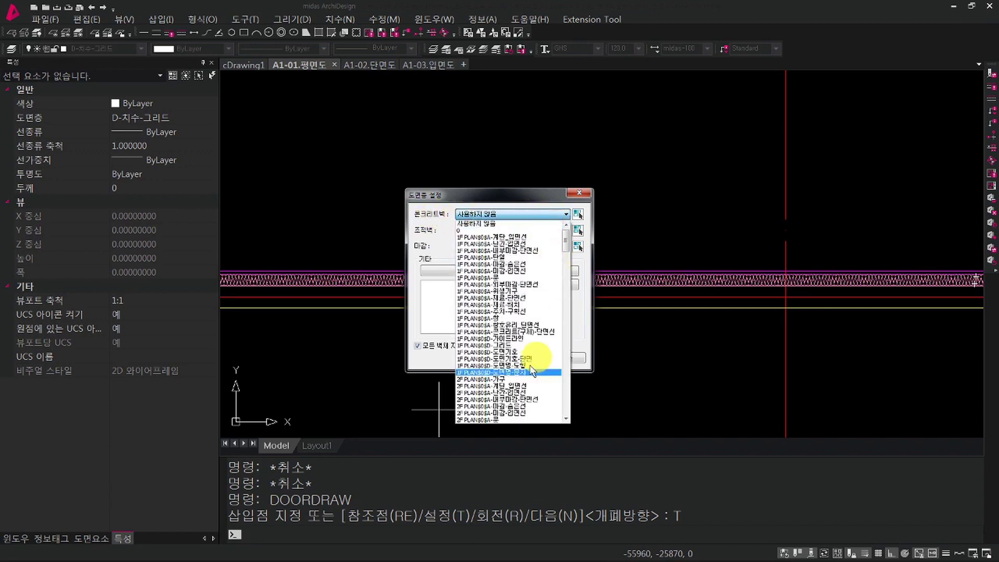
left_click(497, 197)
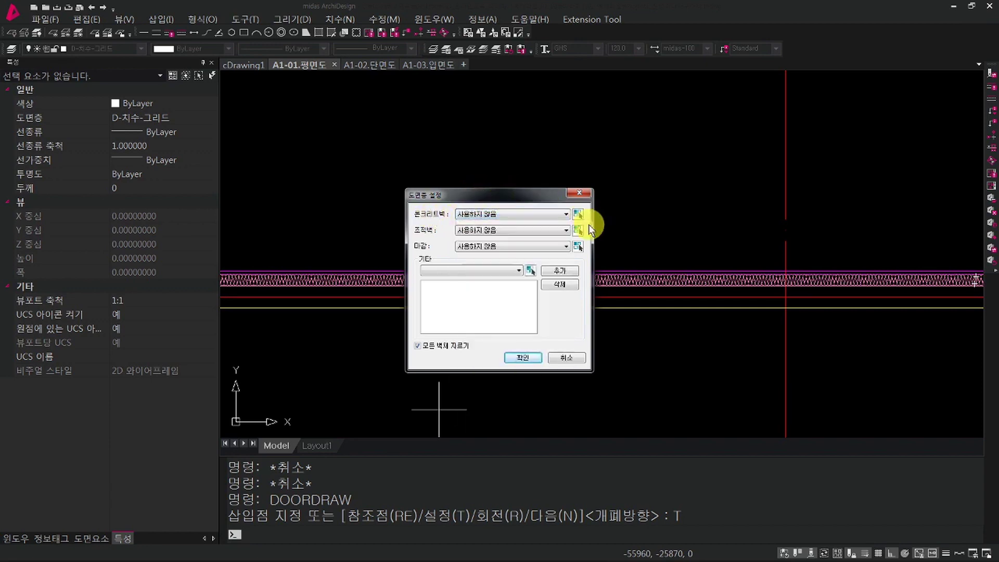
left_click(577, 214)
scroll(538, 272, "up", 5)
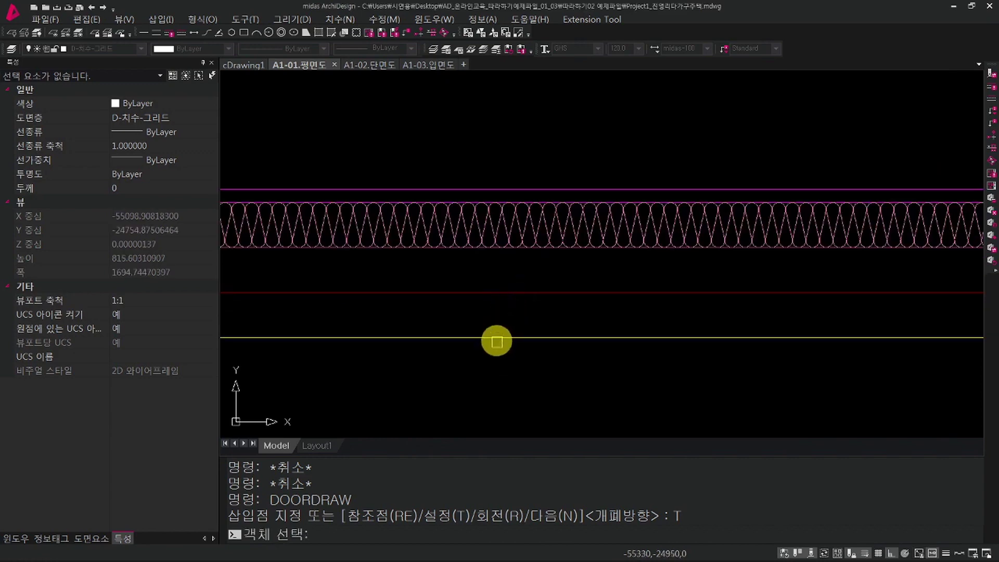
left_click(498, 341)
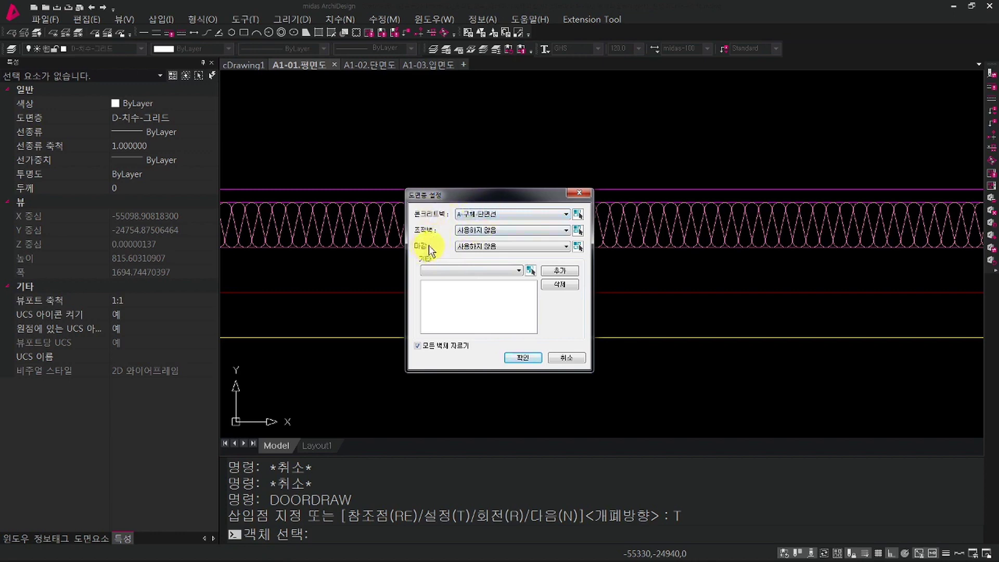
Sample A-석재-단면선 as the door's finish (마감) layer, add the insulation layer A-단열 under 기타, and accept the layer settings.
left_click(576, 246)
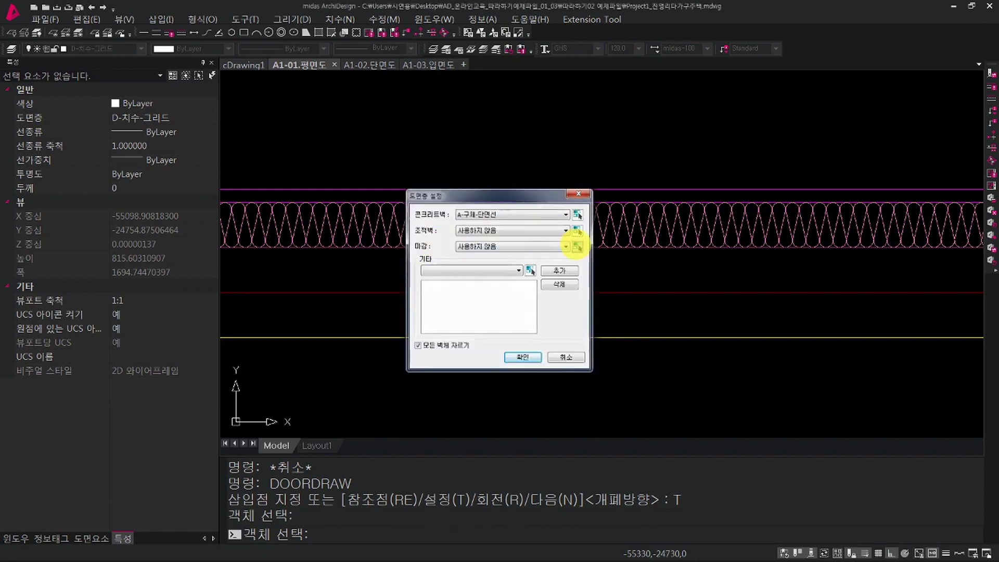
left_click(584, 189)
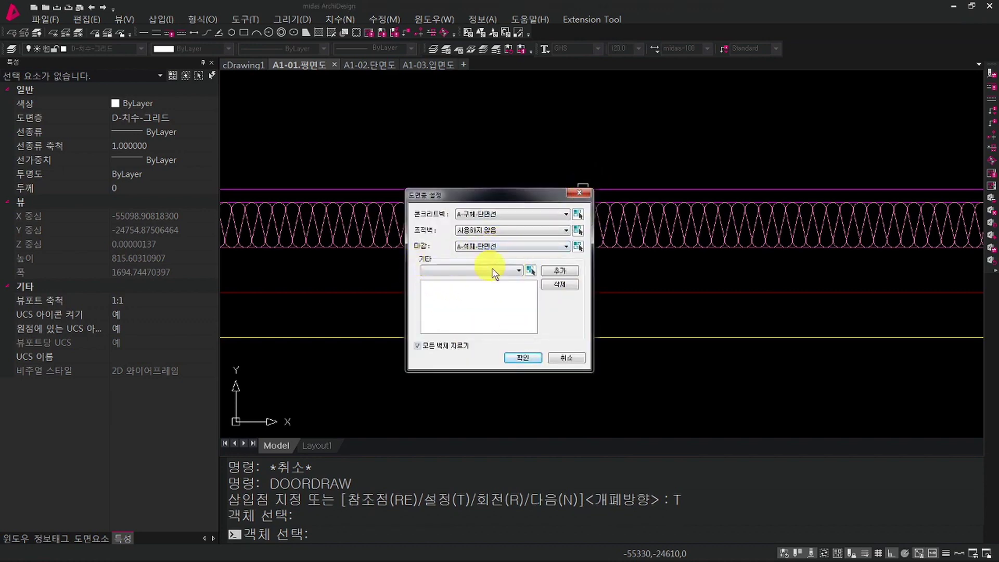
left_click(530, 270)
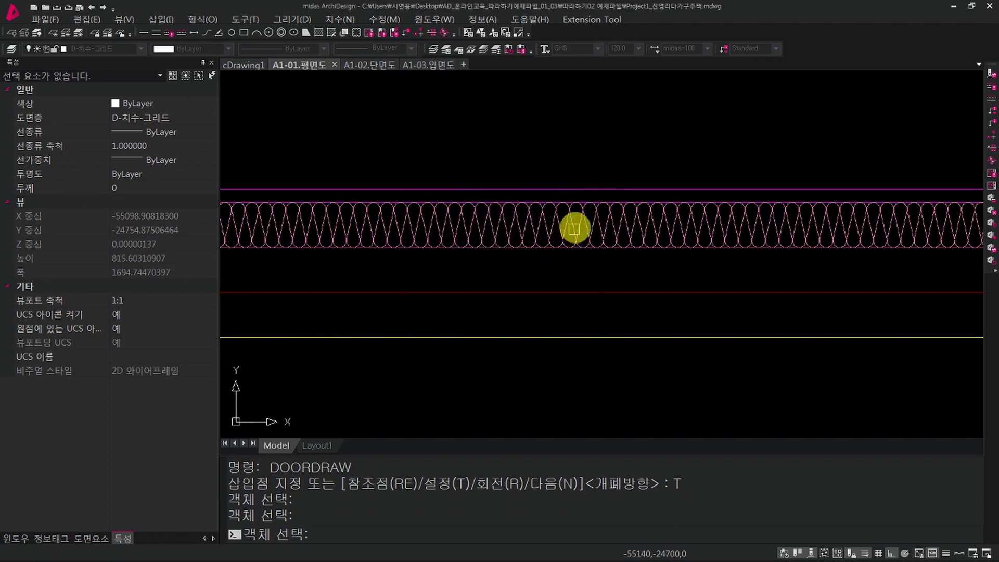
left_click(574, 227)
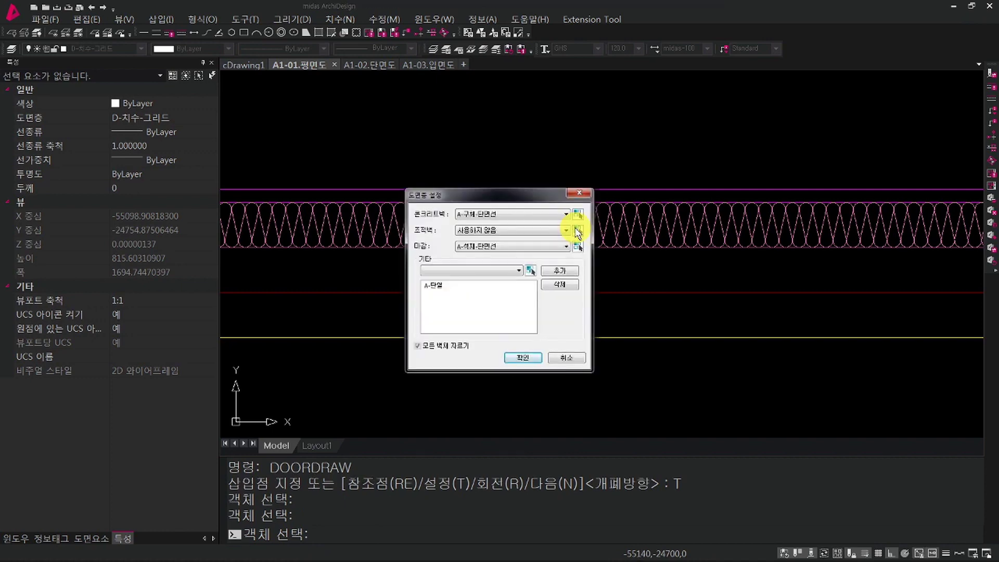
left_click(523, 357)
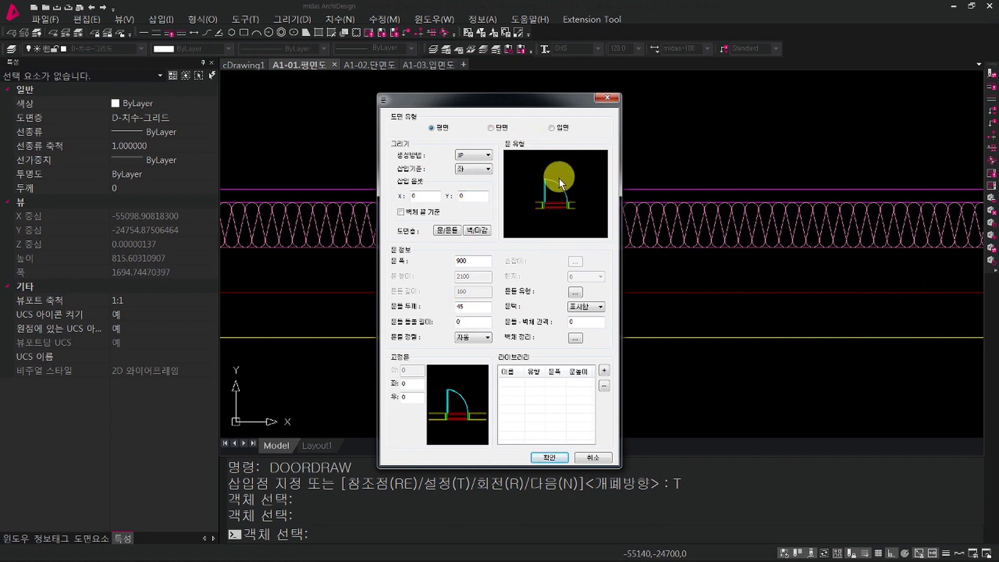
Choose the Type 2 double-leaf door, edit the door width, and accept the door settings.
left_click(571, 196)
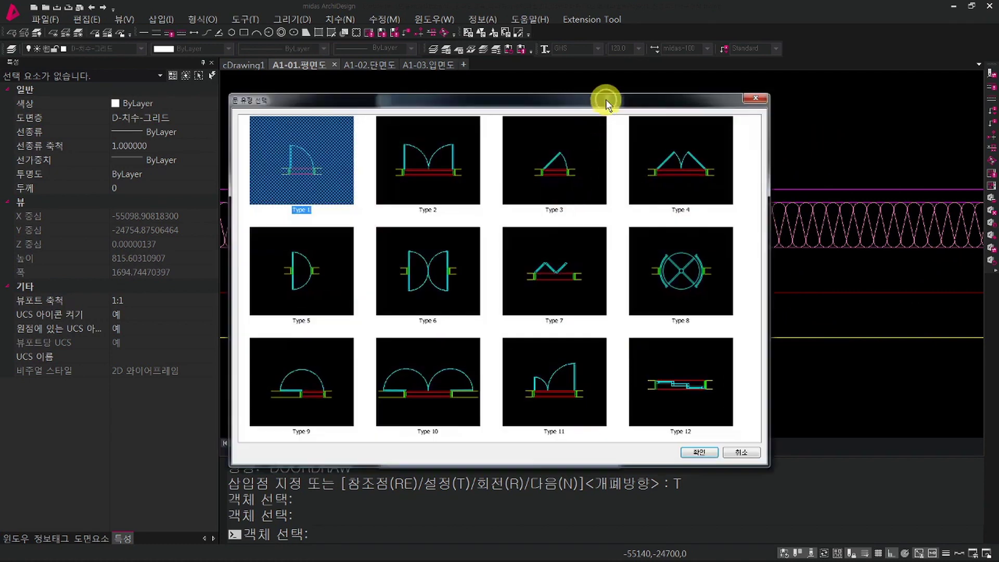
left_click_drag(605, 99, 625, 83)
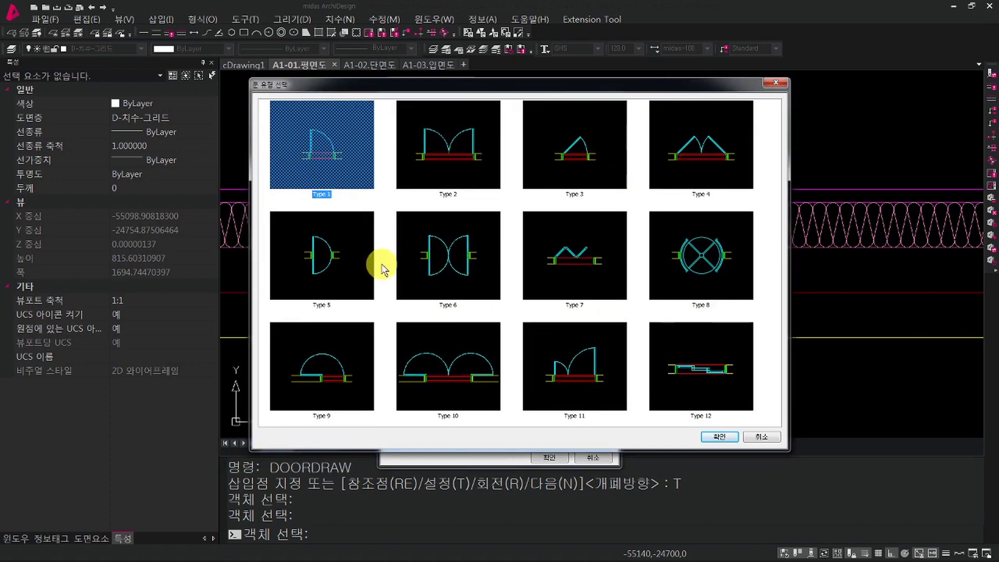
left_click(466, 153)
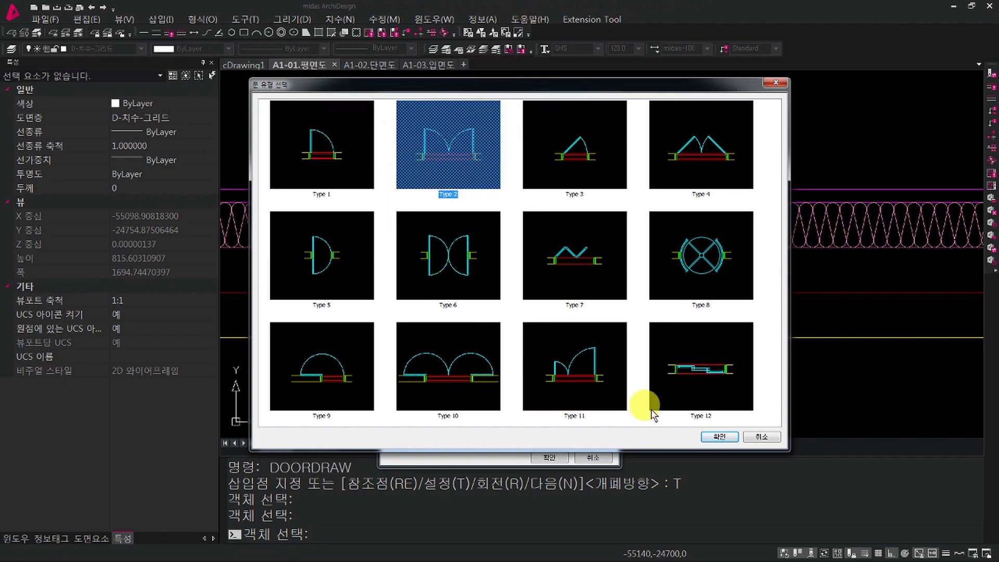
left_click(719, 438)
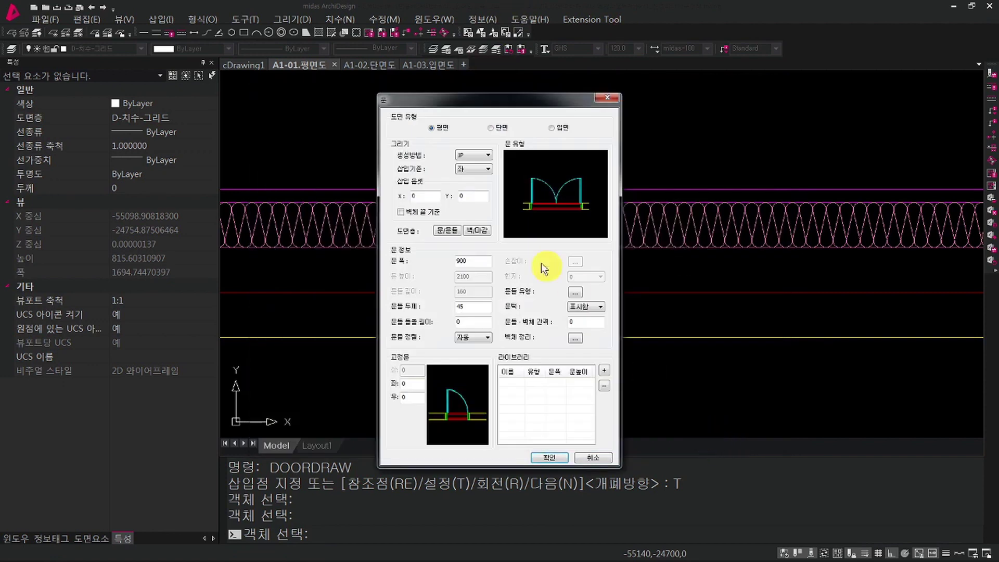
left_click_drag(475, 260, 426, 267)
left_click(550, 457)
Insert the double door into the plan's upper wall between two vertical grid lines, with its leaves opening outward.
scroll(584, 328, "down", 6)
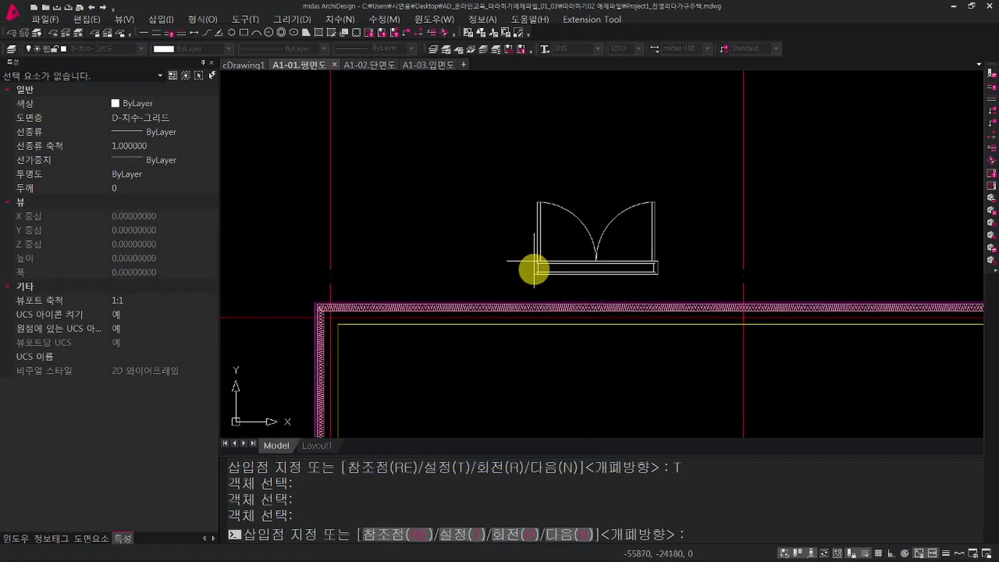
scroll(546, 279, "up", 3)
middle_click_drag(564, 279, 473, 277)
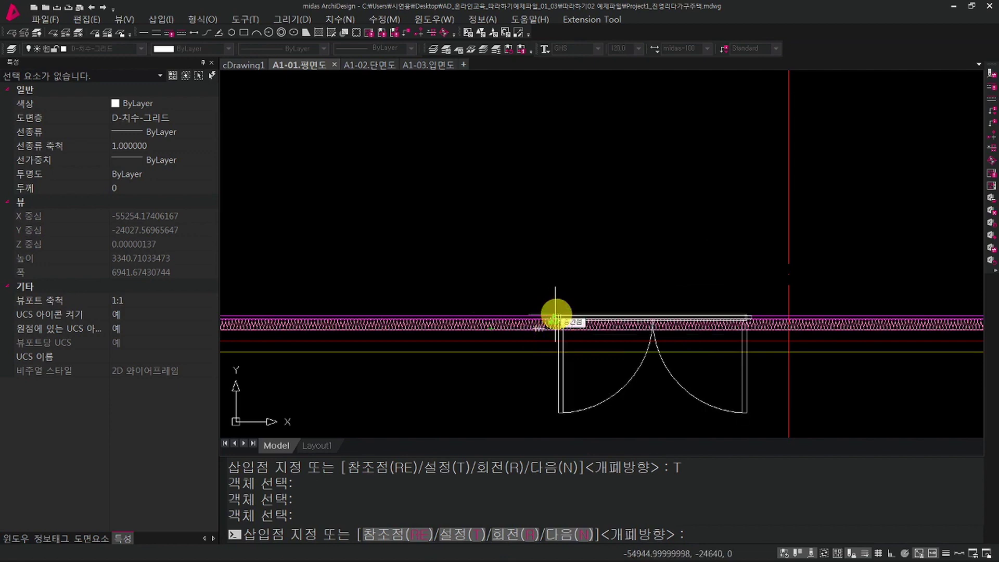
scroll(555, 313, "up", 3)
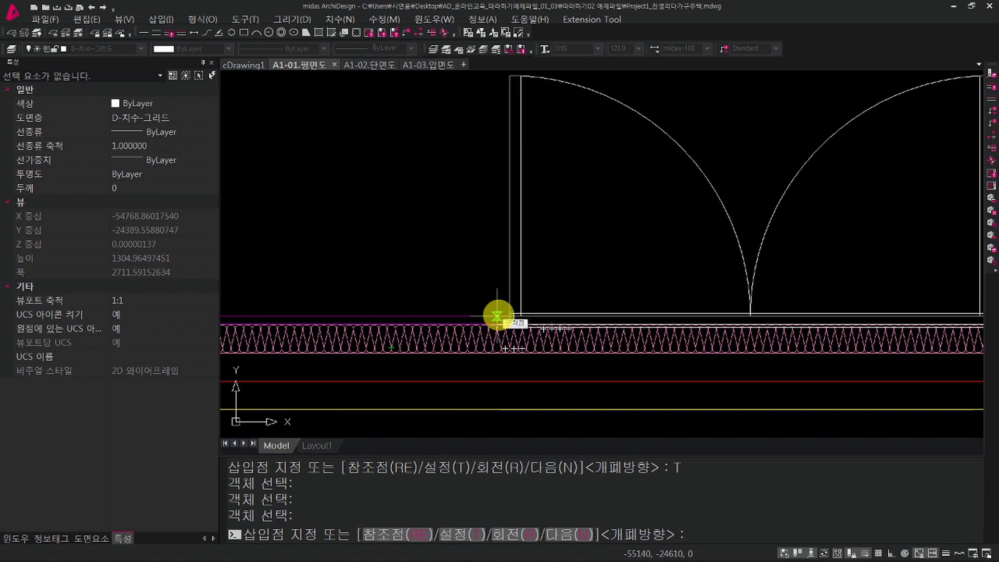
scroll(497, 315, "down", 1)
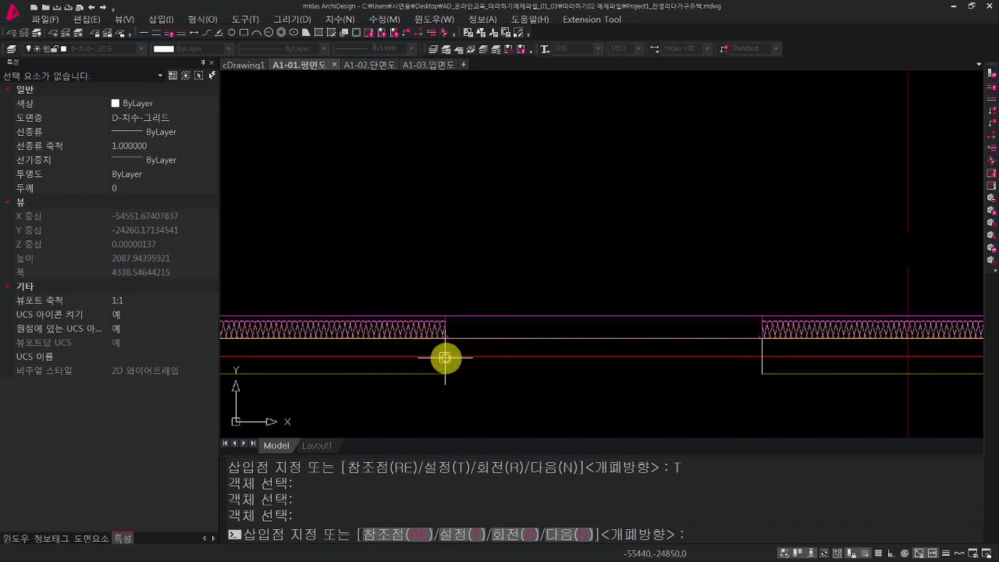
left_click(445, 358)
scroll(739, 411, "up", 1)
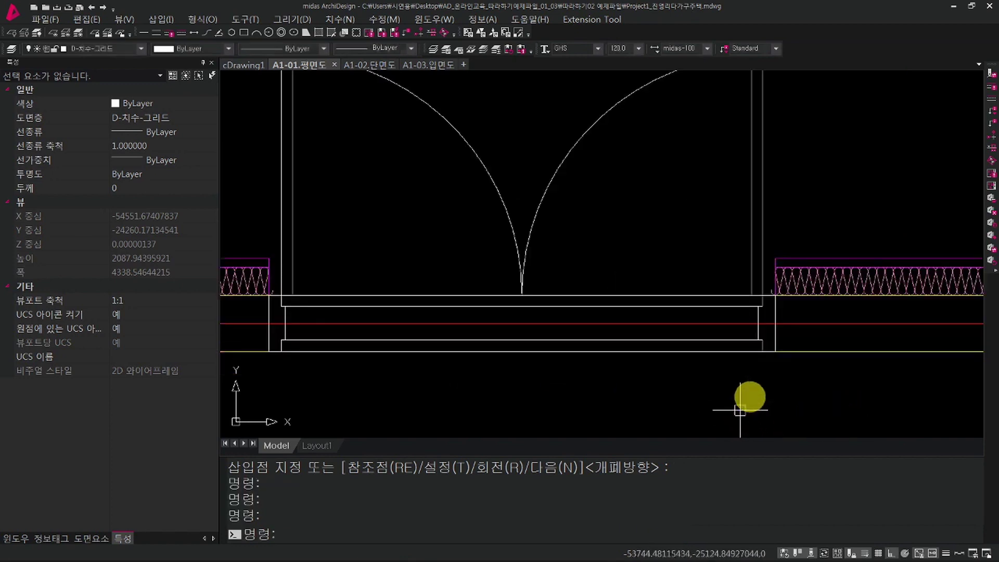
middle_click_drag(798, 356, 859, 384)
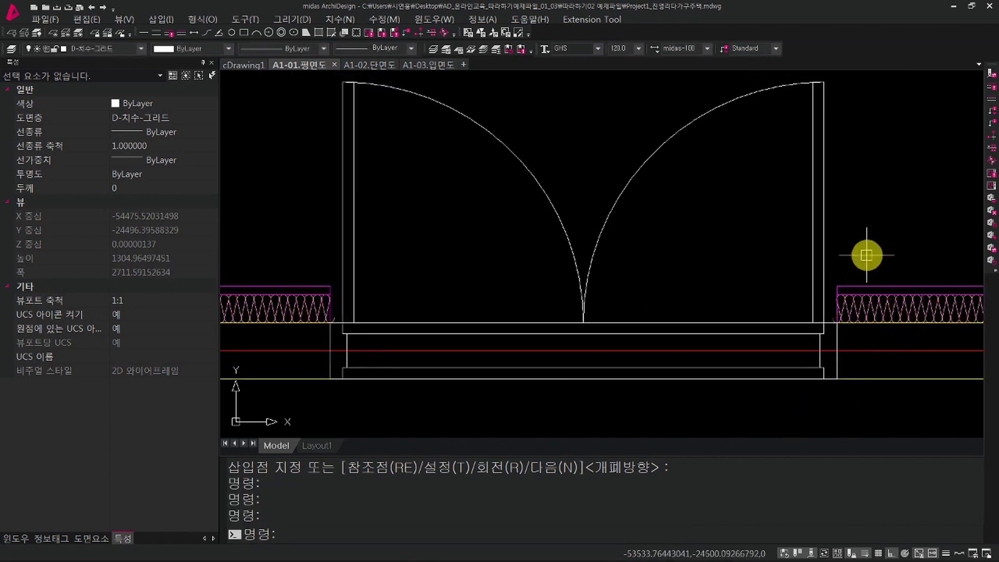
middle_click_drag(854, 301, 855, 303)
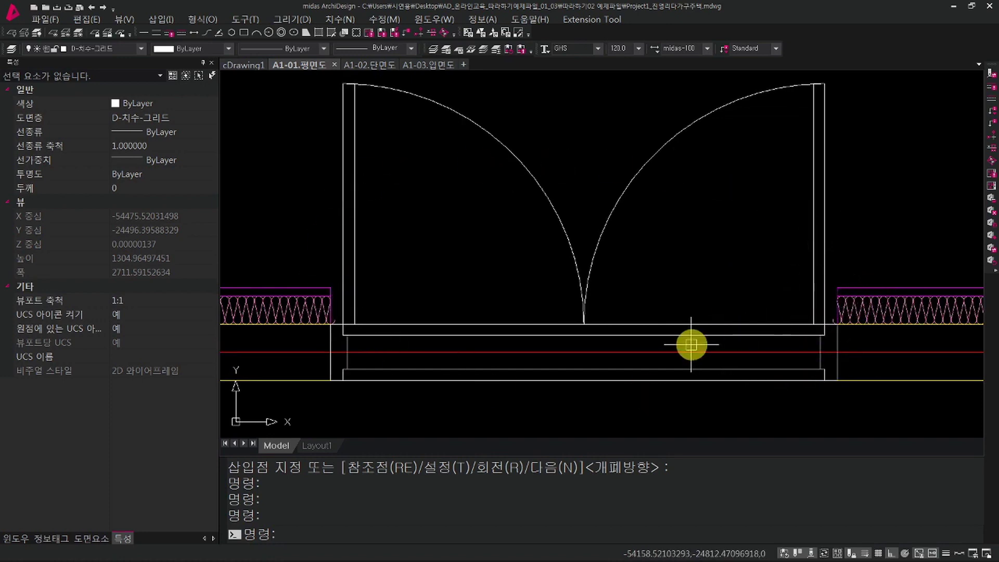
scroll(691, 345, "down", 3)
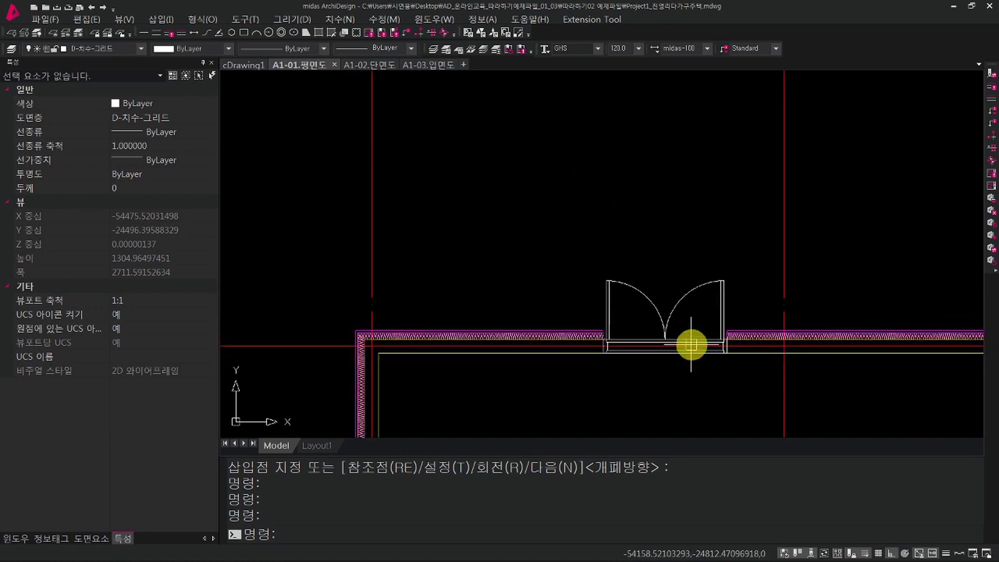
Start the Window tool, open its settings, and accept A-구체-단면선, A-석재-단면선 and A-단열 as the wall, finish and other layers.
mouse_move(925, 380)
middle_mouse_down()
mouse_move(787, 330)
mouse_move(594, 320)
middle_mouse_up()
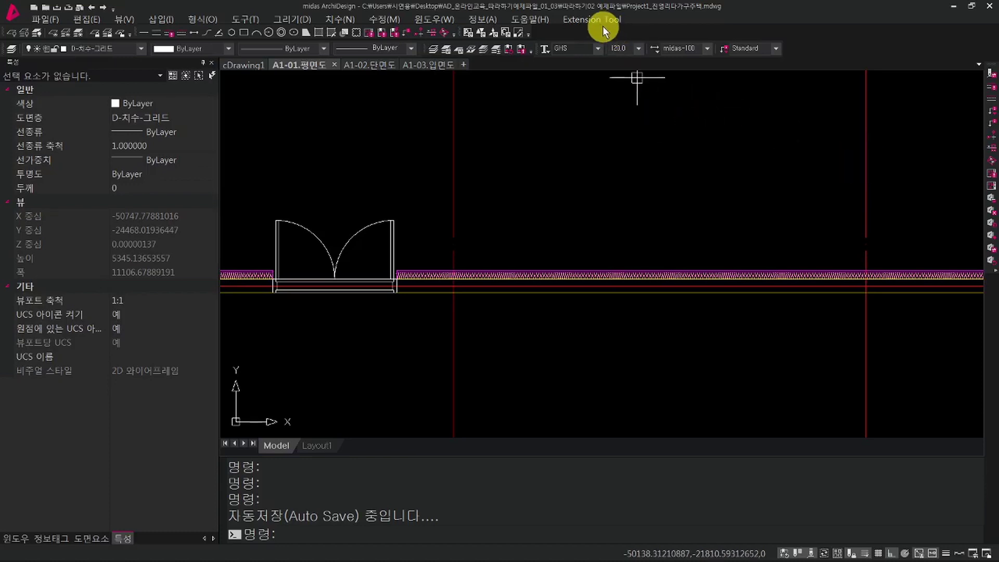
left_click(603, 21)
mouse_move(611, 34)
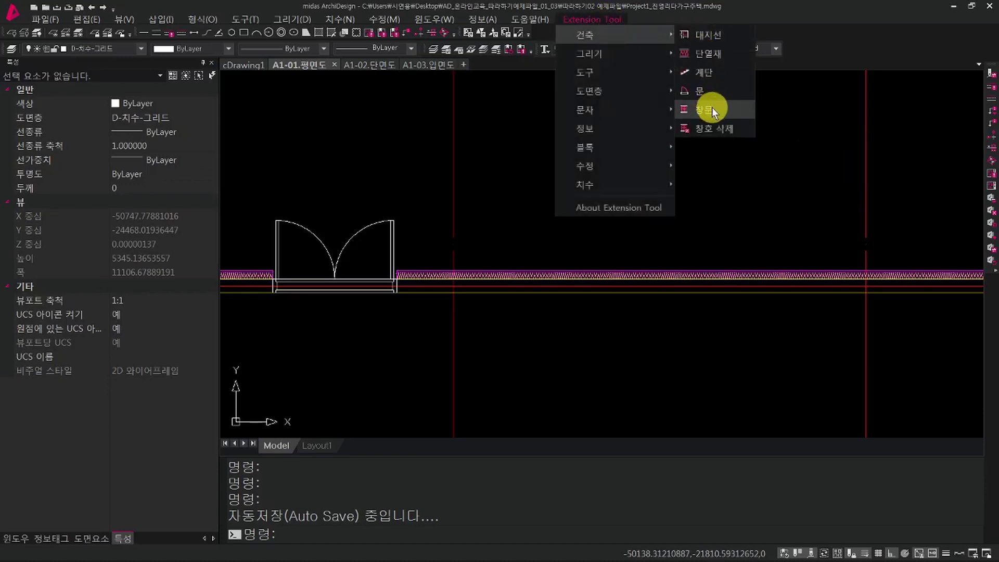
left_click(711, 107)
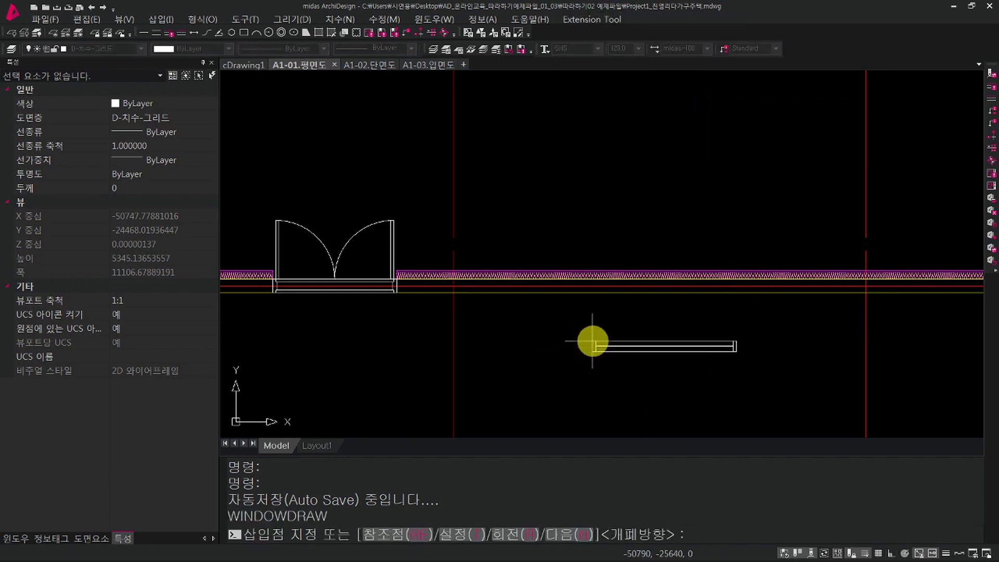
scroll(592, 341, "up", 3)
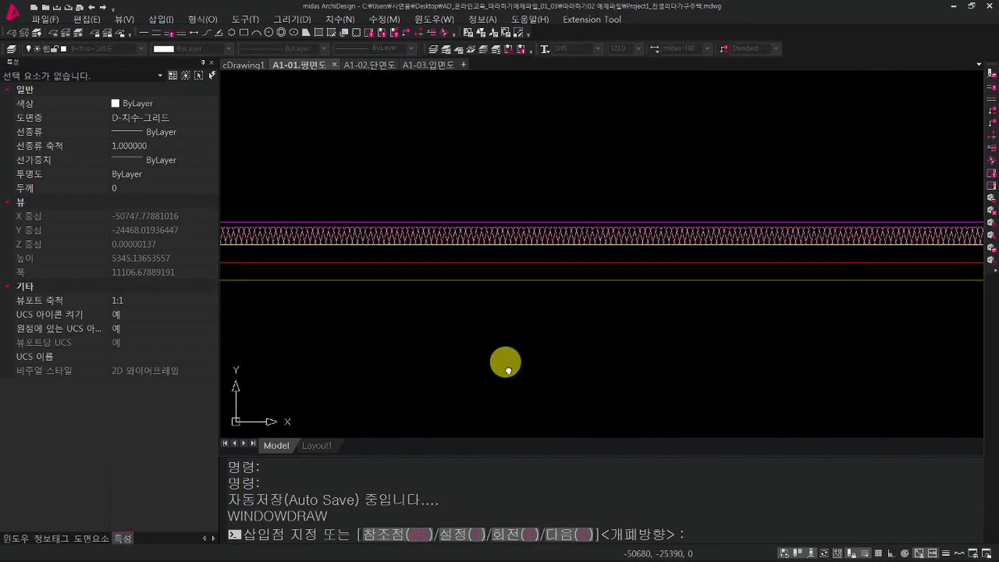
type("T")
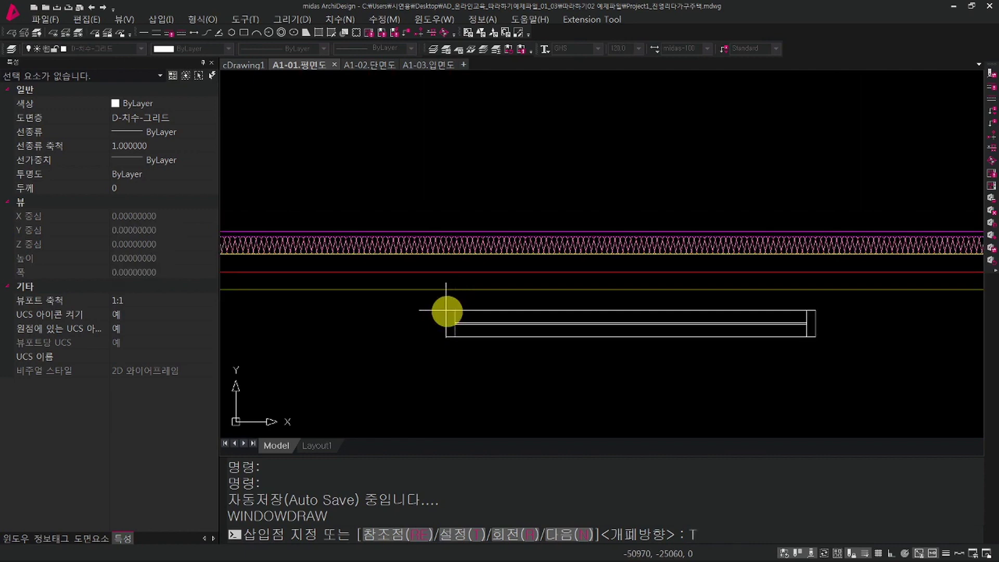
key("Return")
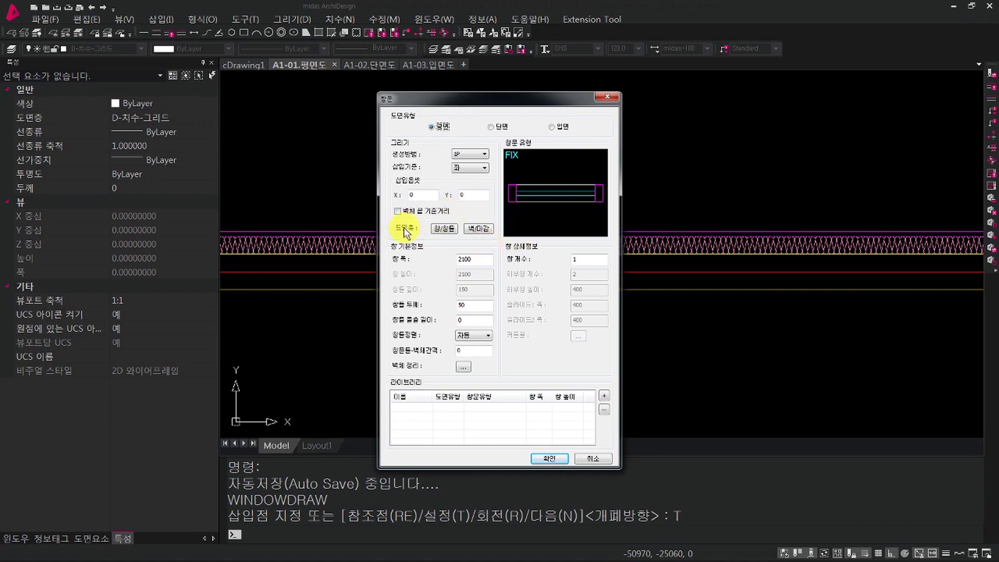
left_click(482, 229)
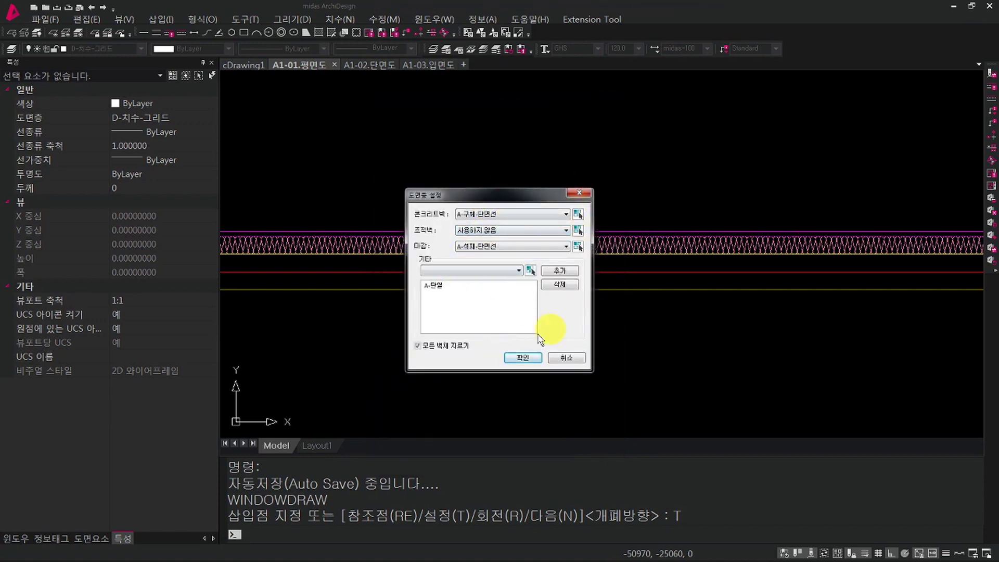
left_click(518, 358)
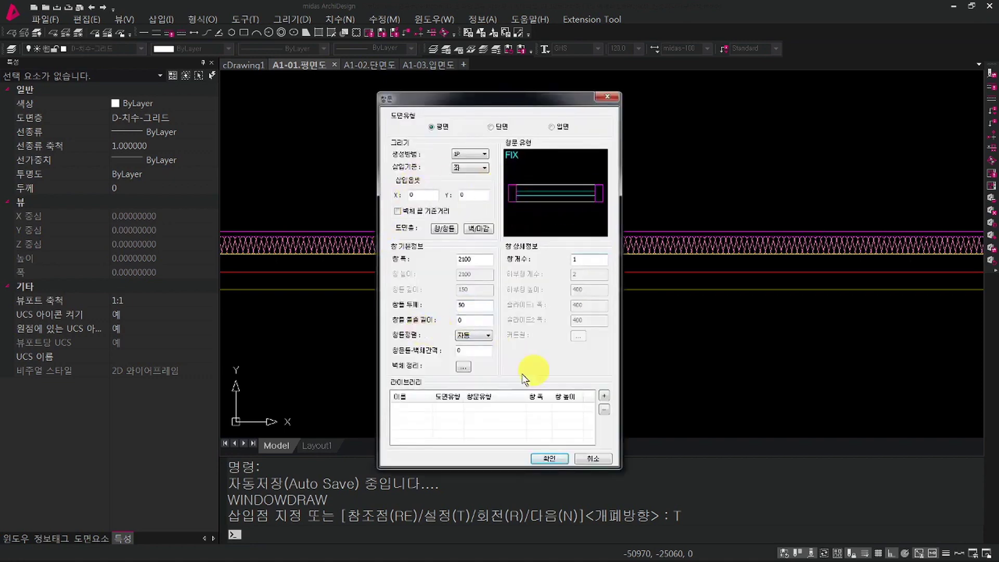
Keep the Type 1 FIX window type, set the window width to 1800, and accept the window settings.
left_click(549, 229)
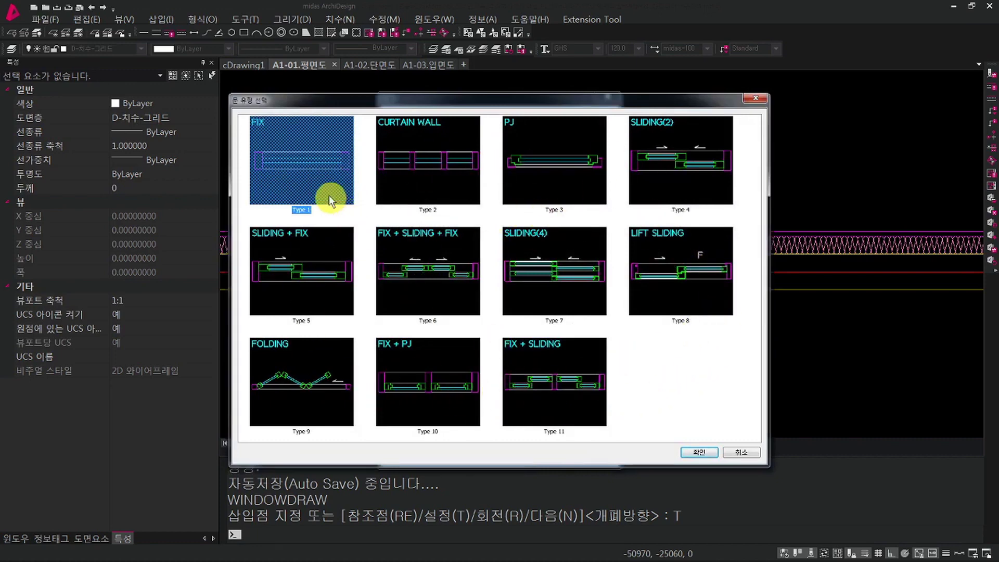
left_click(704, 455)
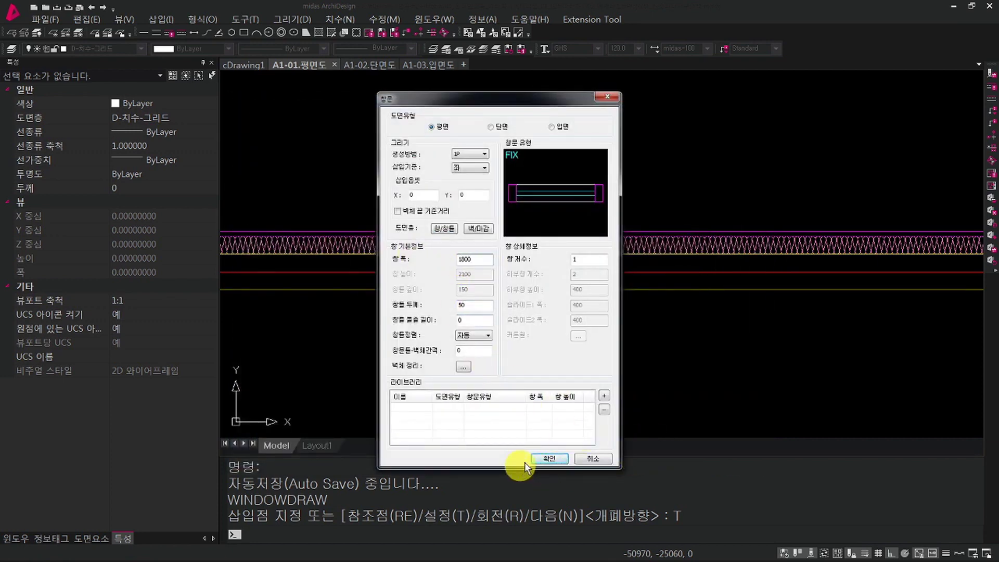
left_click(548, 458)
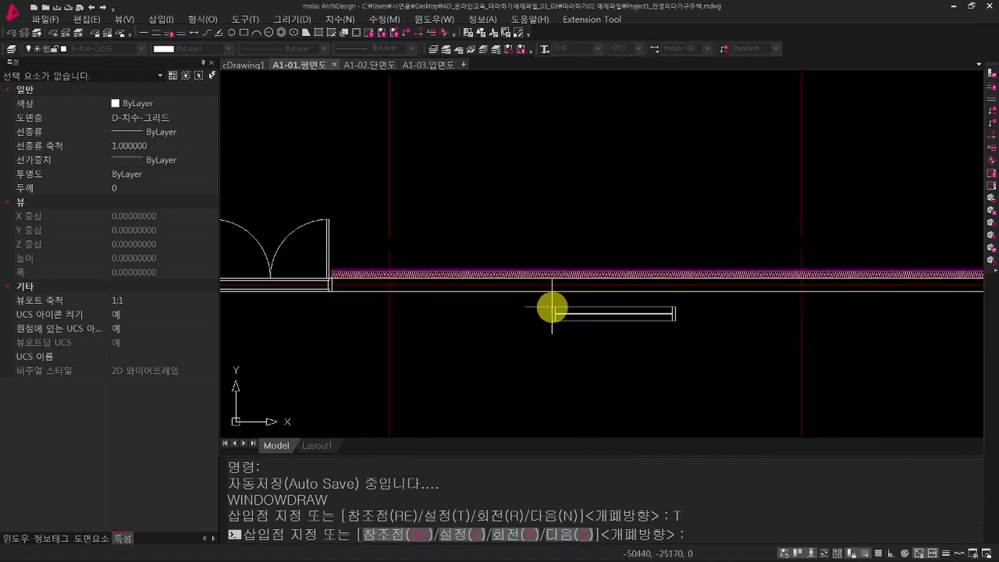
Insert two fixed windows into the upper wall beyond the double door, one on each side of a vertical grid line.
middle_click_drag(646, 333, 509, 359)
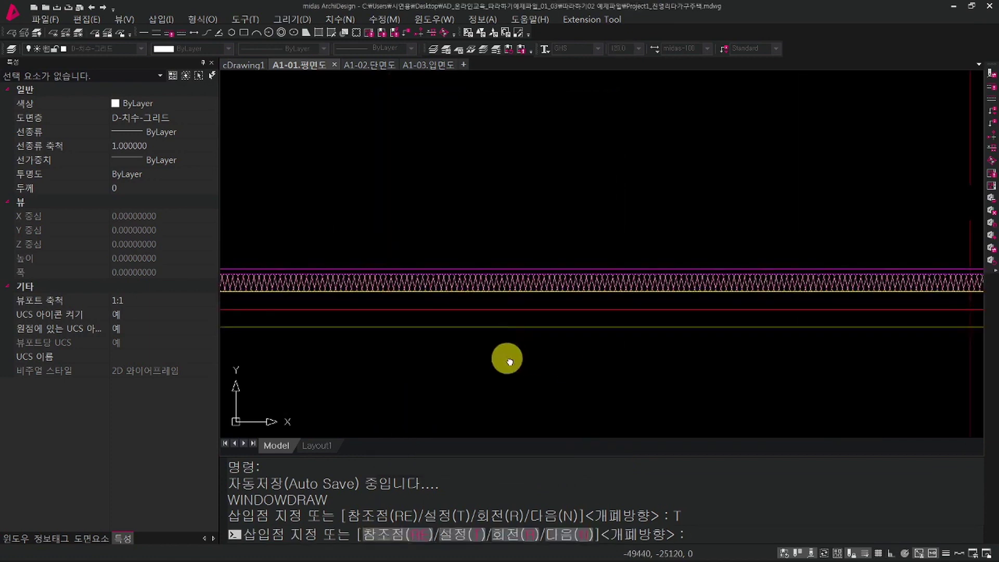
left_click(483, 324)
middle_click_drag(898, 381, 498, 376)
scroll(524, 337, "down", 2)
key("space")
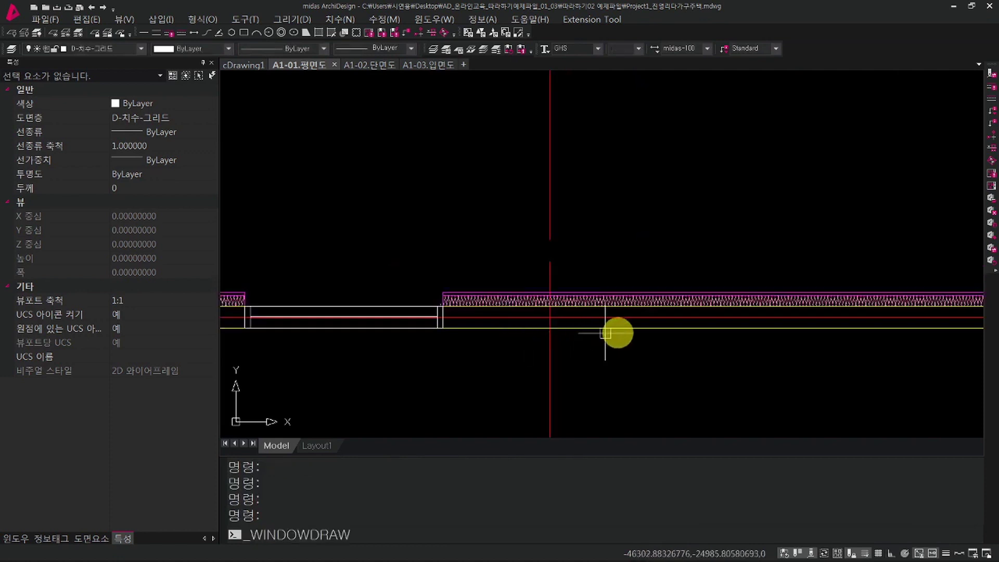
left_click(623, 328)
middle_click_drag(600, 390, 711, 350)
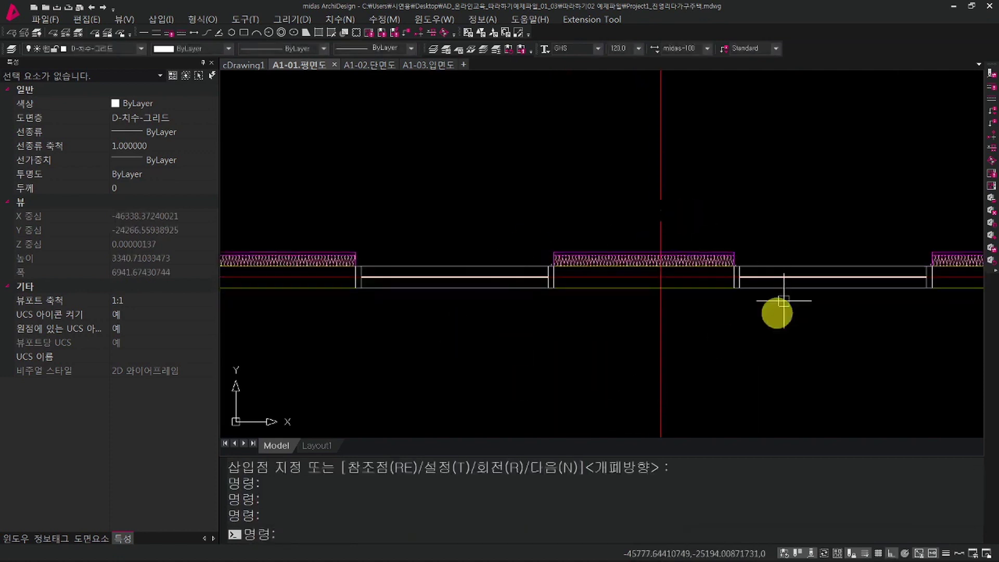
scroll(556, 265, "up", 5)
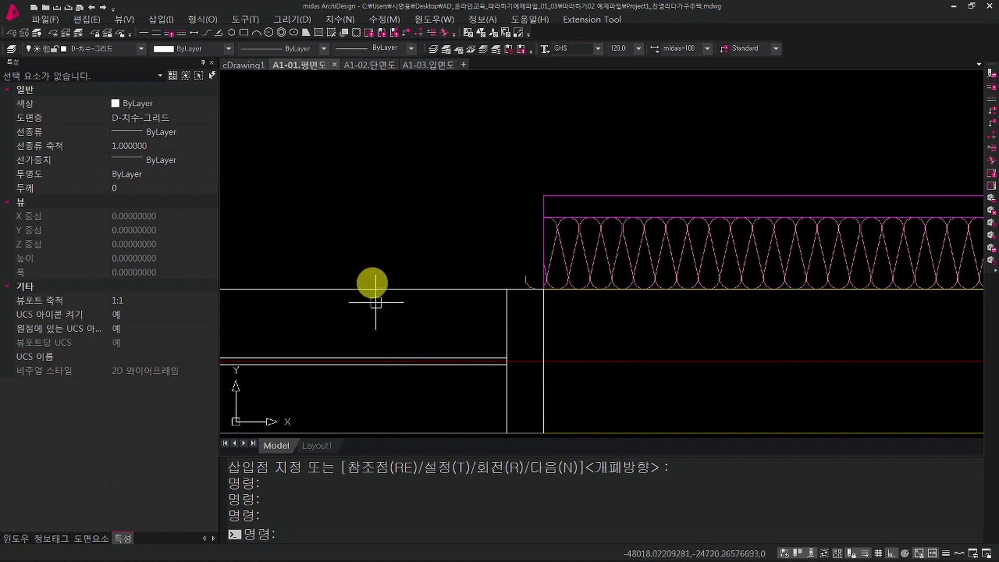
scroll(632, 293, "down", 5)
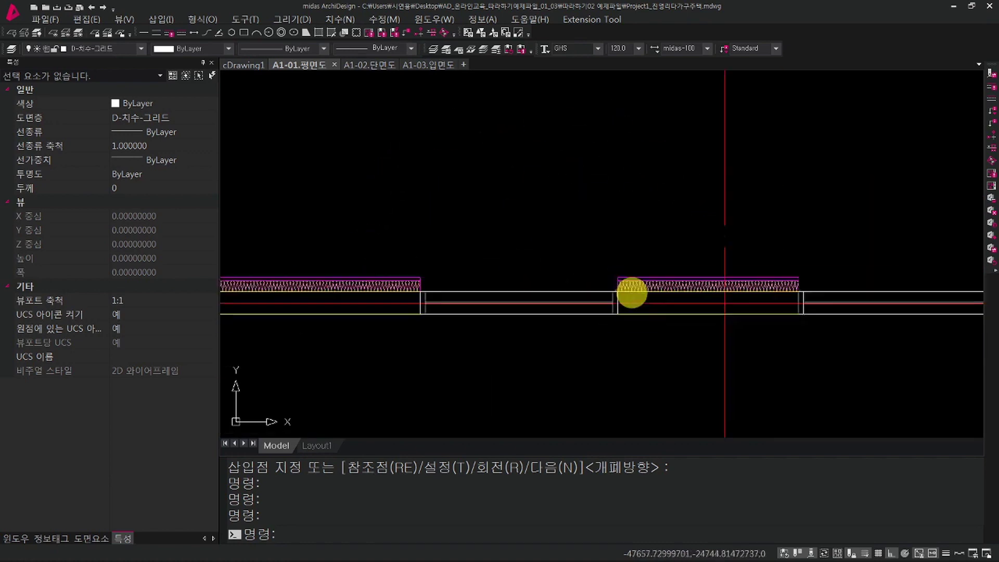
scroll(588, 297, "up", 2)
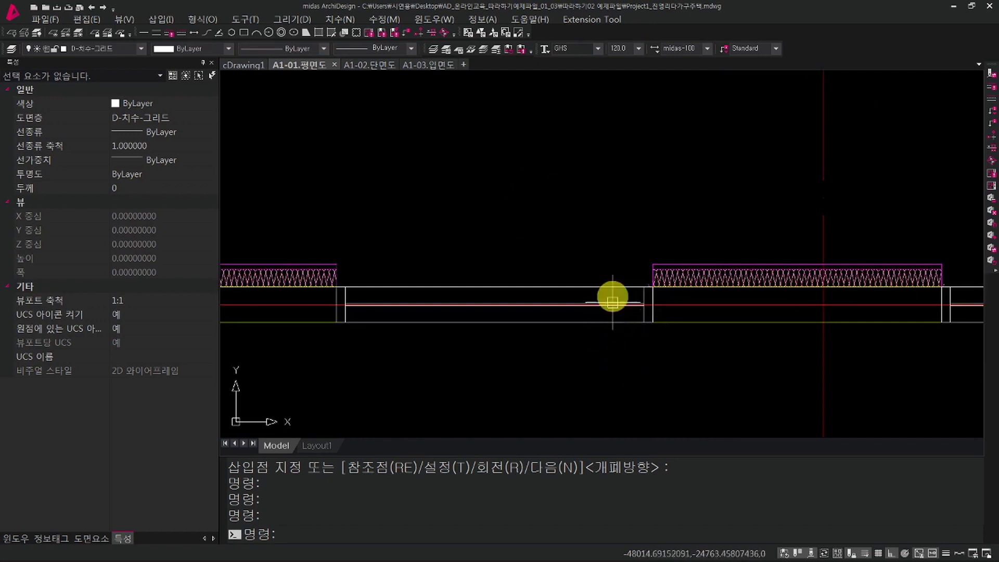
middle_click_drag(702, 320, 716, 286)
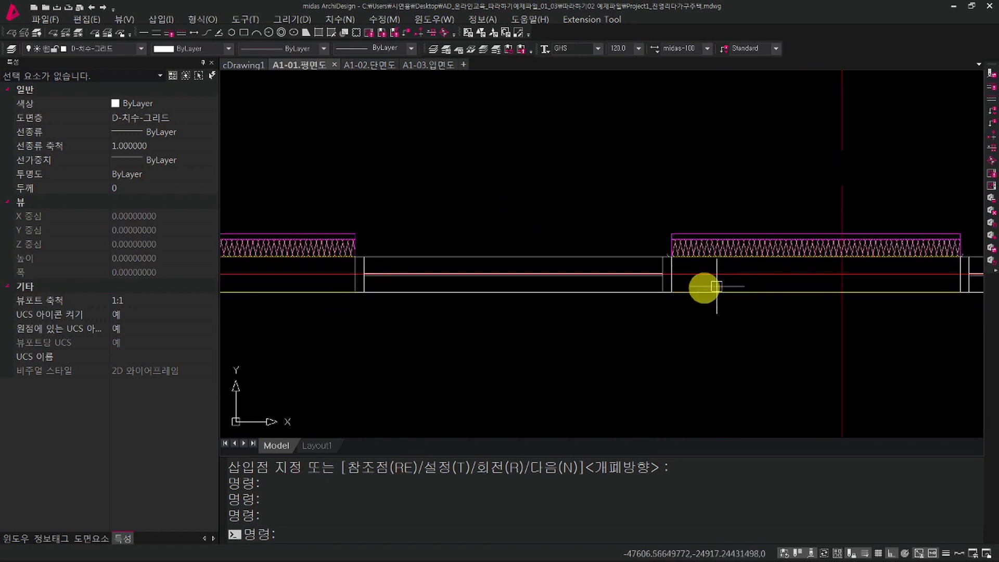
Check the two inserted windows in the upper wall and locate the 창호 삭제 tool for deleting doors and windows.
scroll(642, 297, "down", 3)
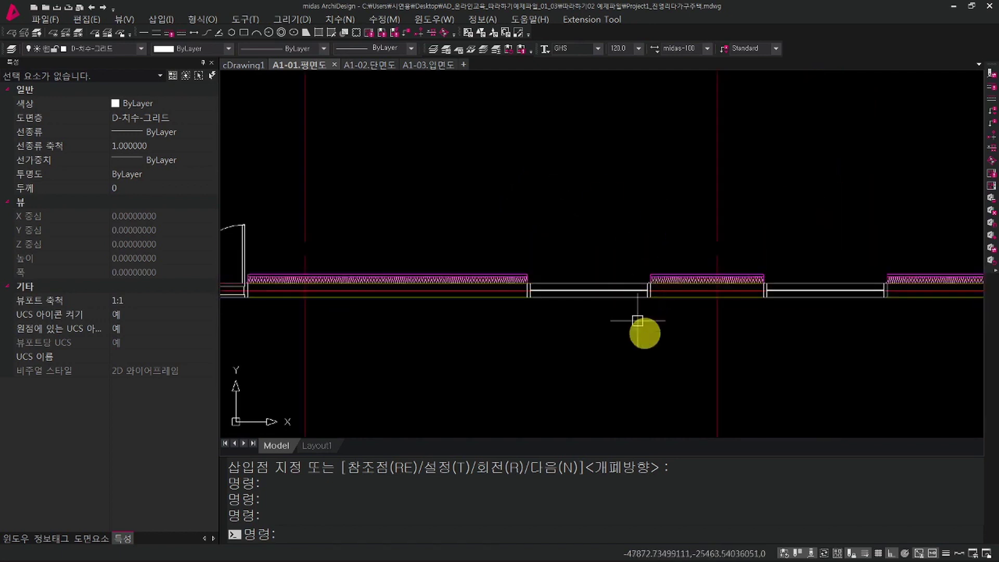
middle_click_drag(642, 338, 698, 301)
scroll(668, 331, "down", 1)
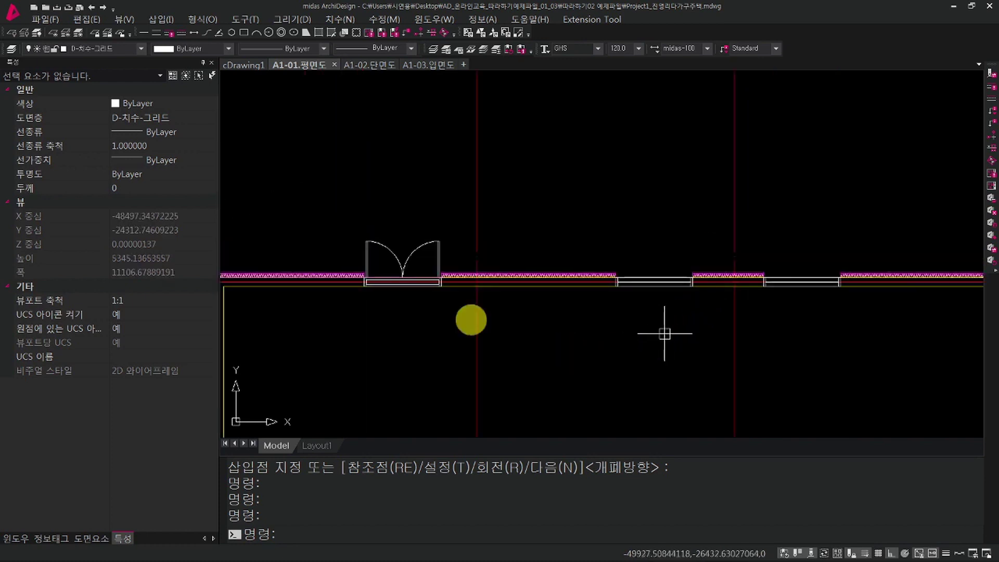
mouse_move(702, 279)
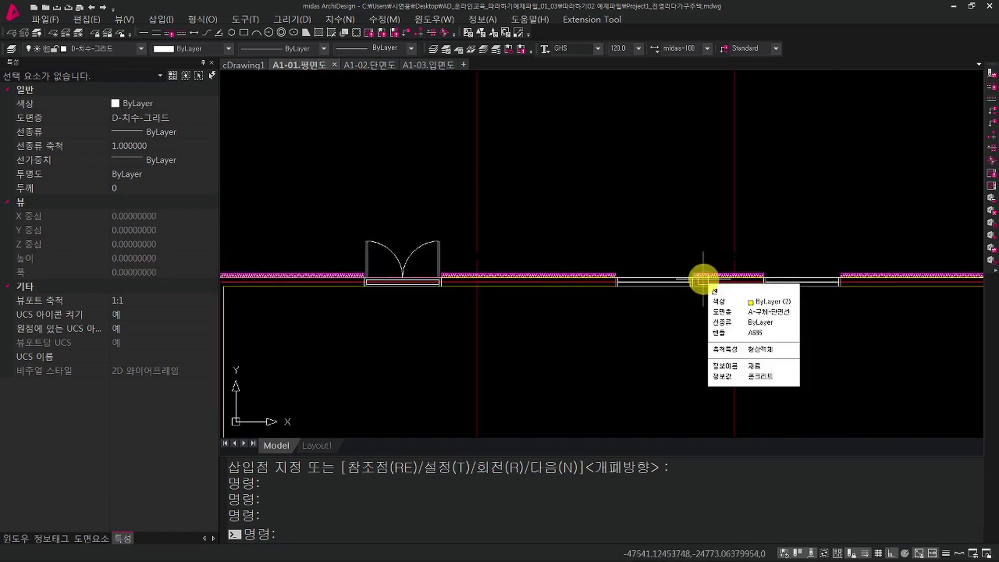
left_click(610, 18)
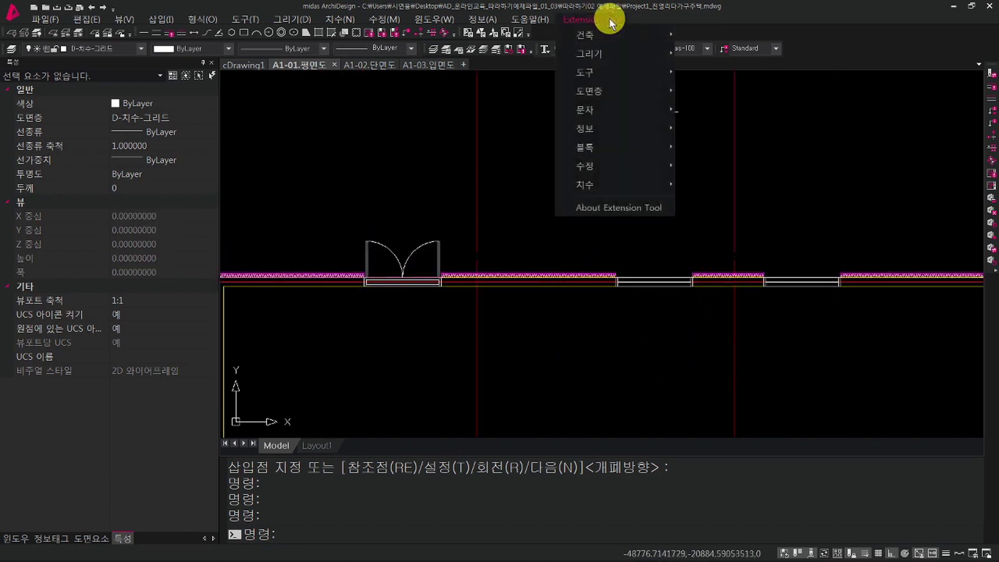
mouse_move(600, 33)
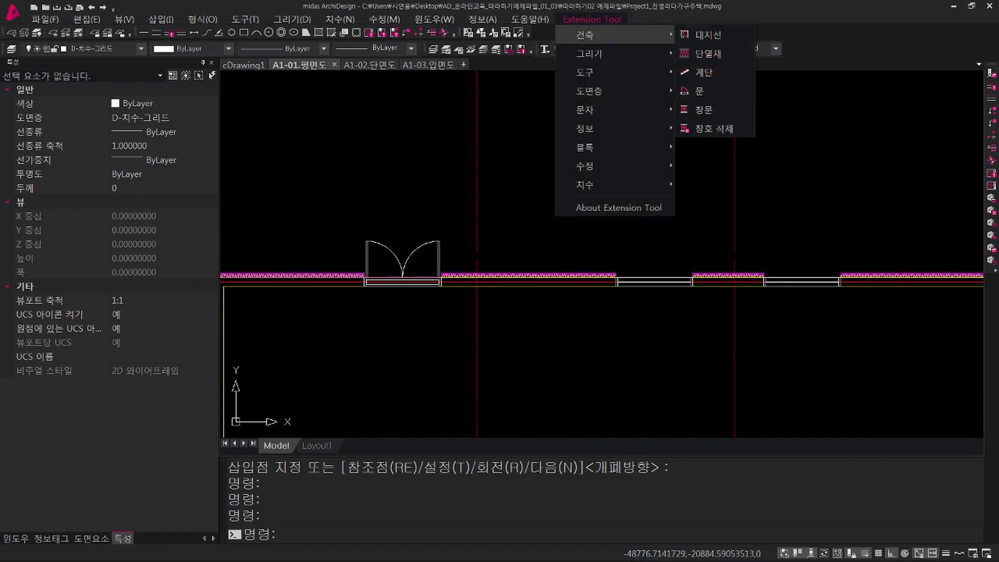
left_click(719, 130)
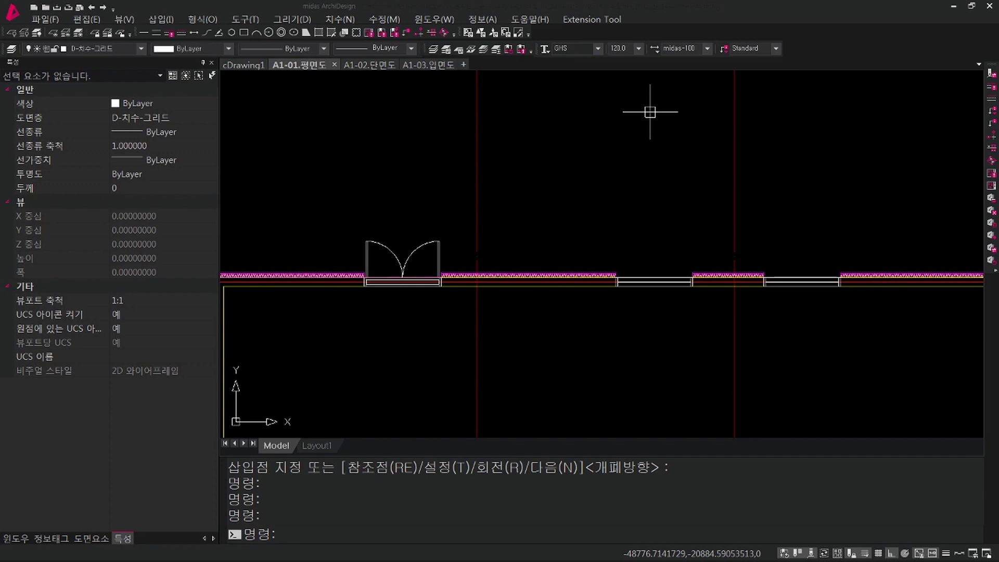
Inspect the whole floor plan and how the double door cuts the upper wall, finish and insulation.
mouse_move(860, 321)
middle_mouse_down()
mouse_move(814, 330)
mouse_move(614, 313)
middle_mouse_up()
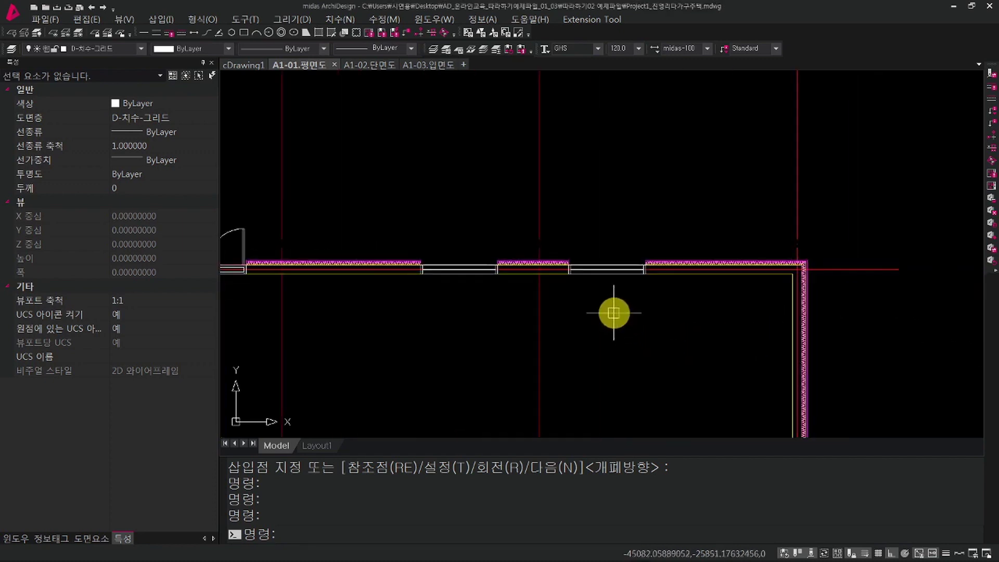
scroll(614, 312, "down", 6)
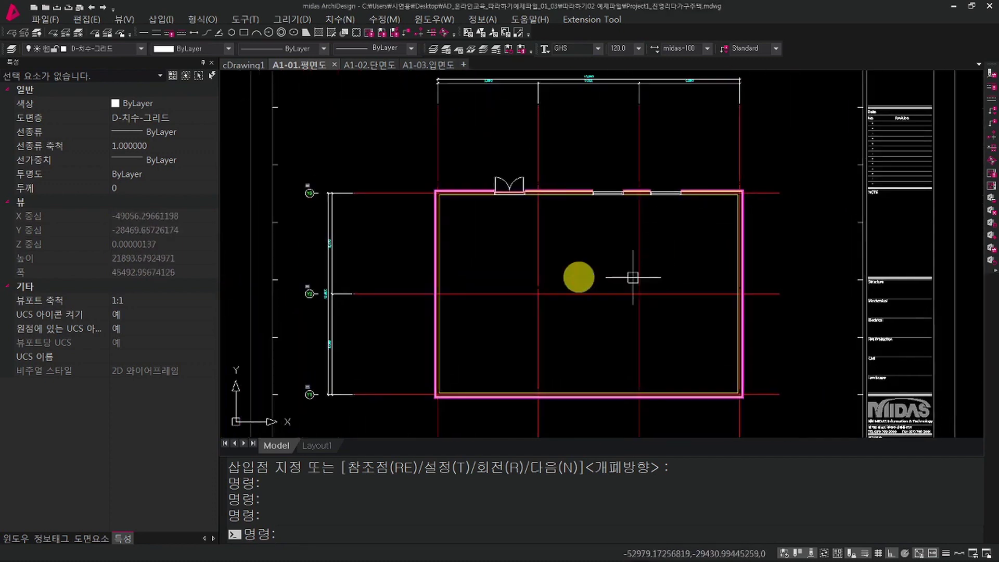
scroll(510, 186, "up", 8)
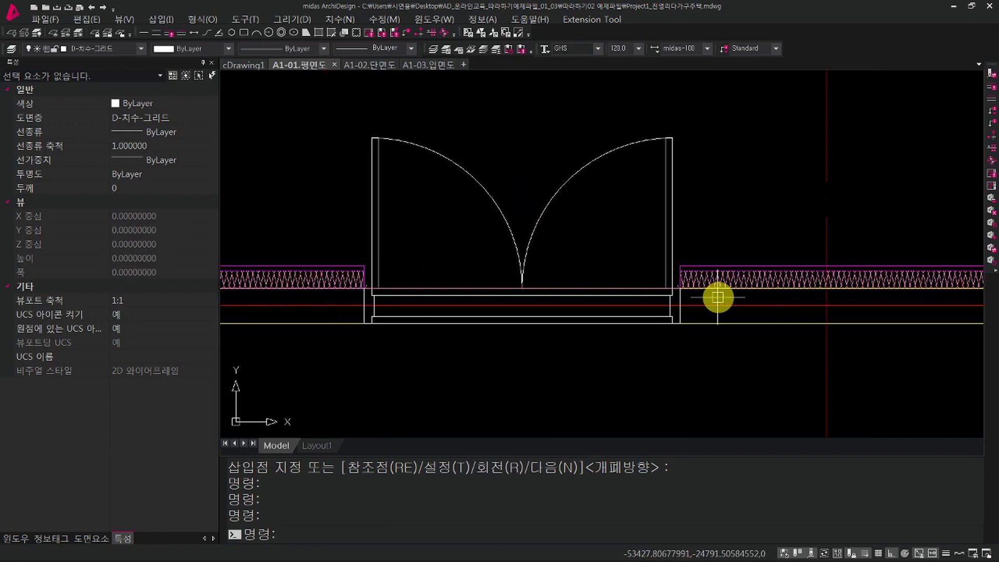
mouse_move(647, 314)
middle_mouse_down()
mouse_move(619, 337)
mouse_move(685, 279)
middle_mouse_up()
key("Escape")
key("Escape")
key("Escape")
key("Escape")
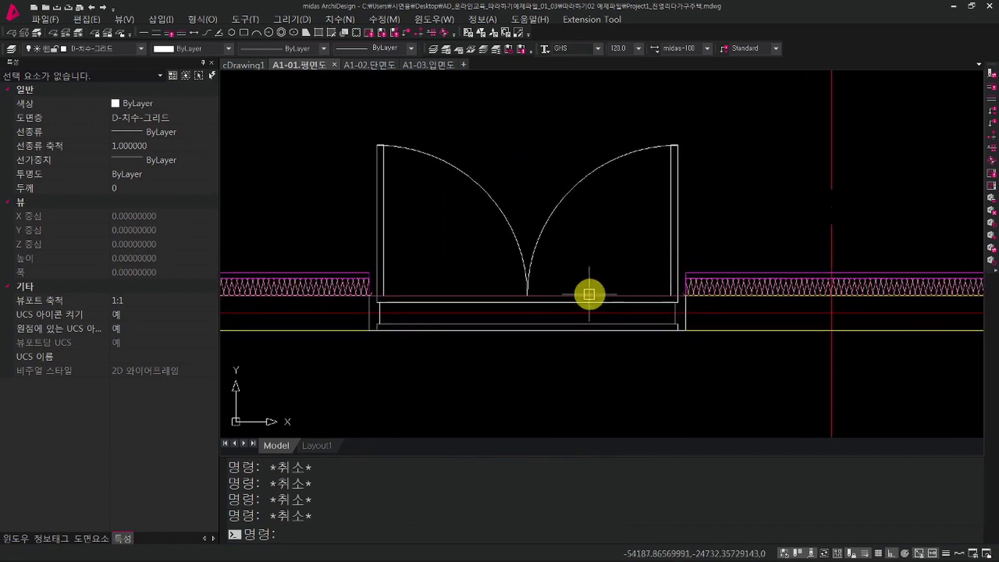
Review the wall, finish and other layers assigned in the Door tool's settings, and cancel out without changing them.
left_click(595, 20)
mouse_move(616, 33)
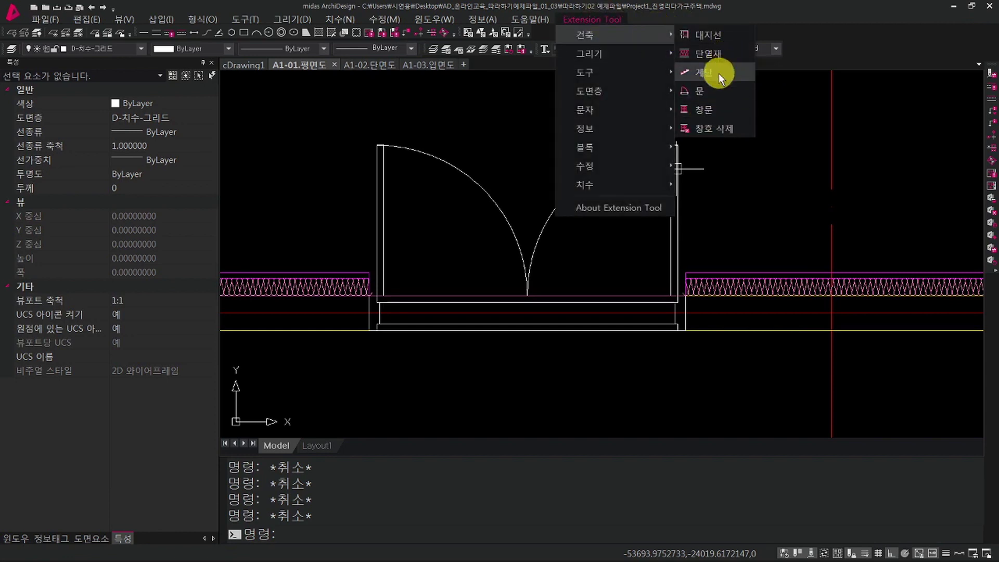
left_click(716, 89)
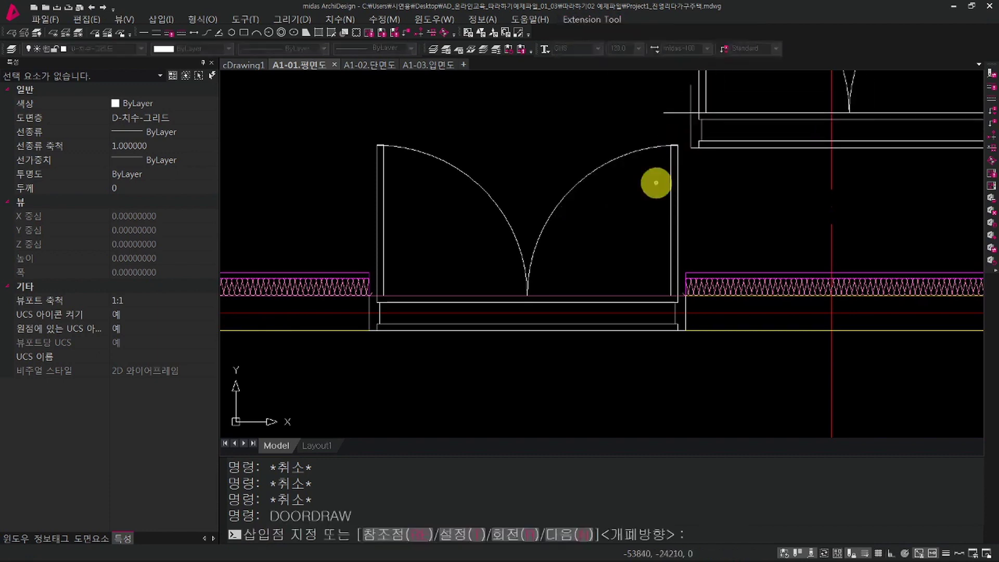
left_click(458, 534)
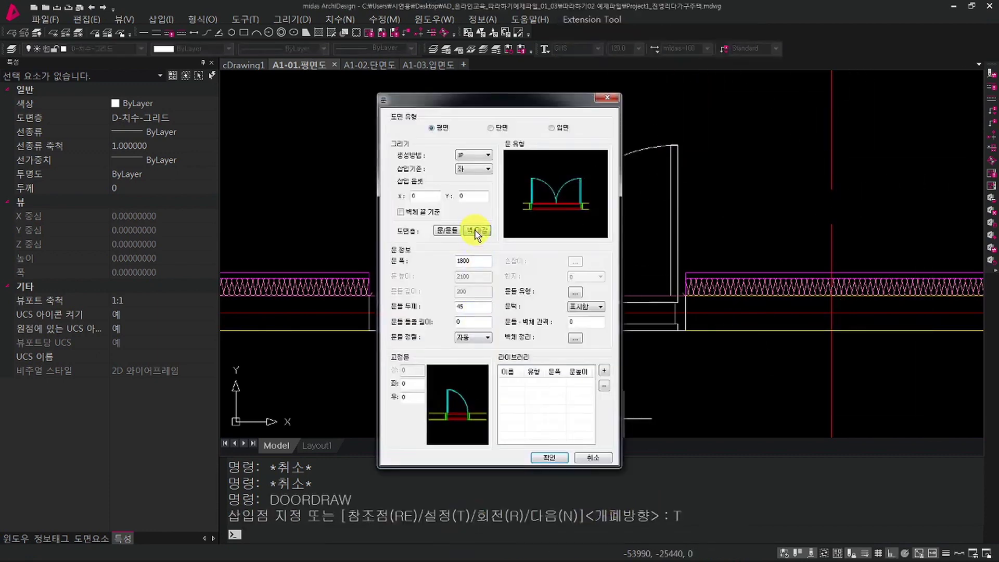
left_click(476, 230)
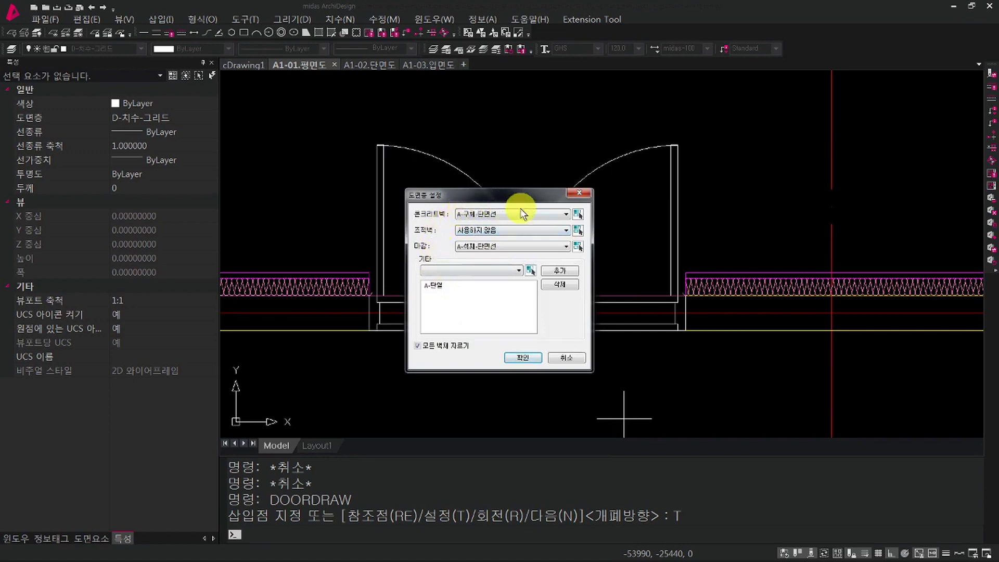
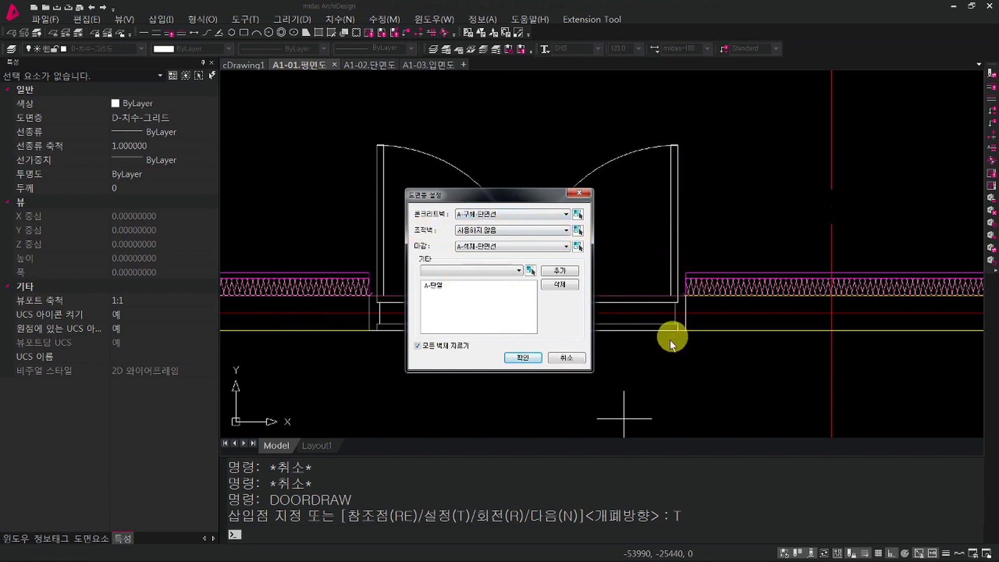
left_click(573, 354)
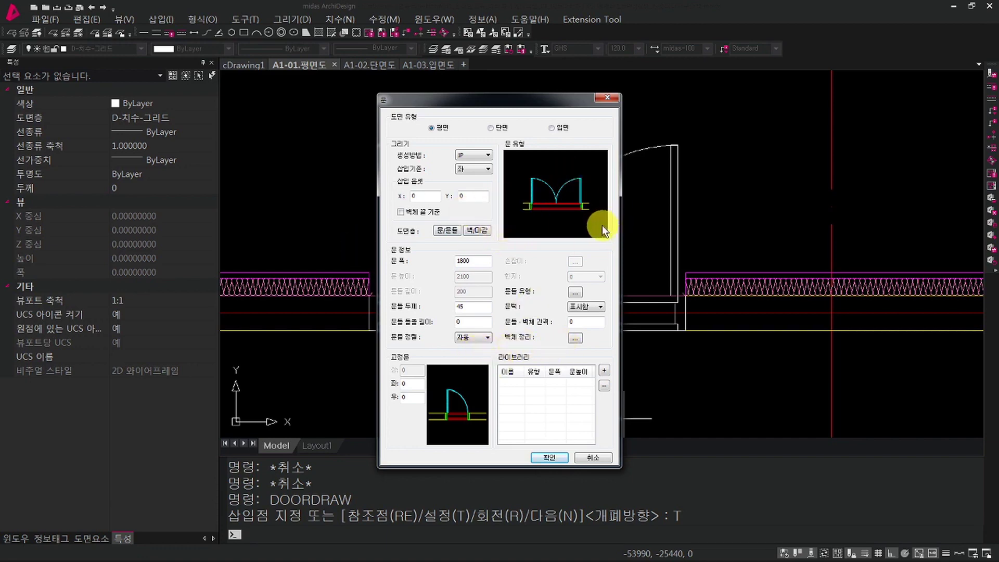
left_click(599, 460)
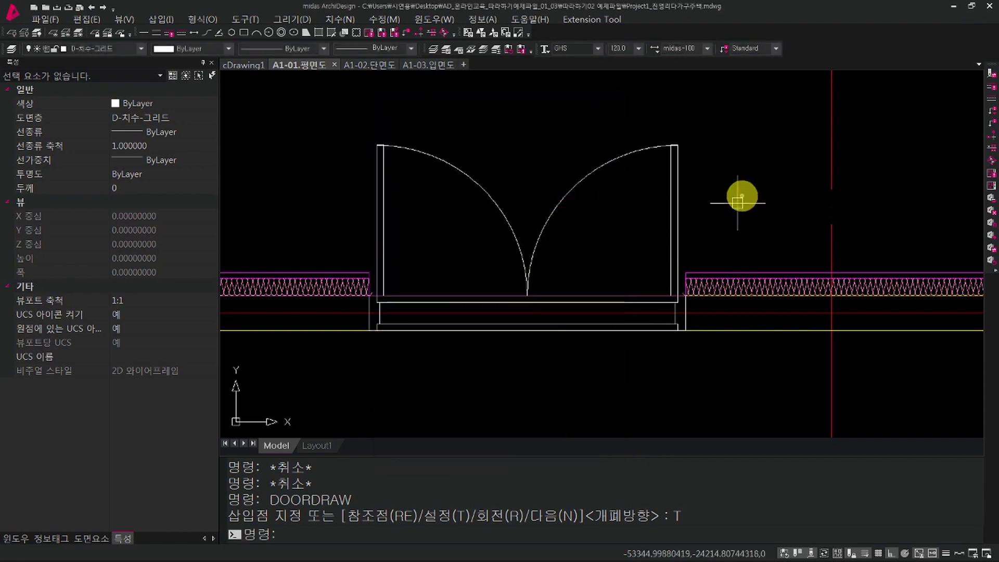
scroll(705, 239, "down", 4)
middle_click_drag(805, 275, 665, 315)
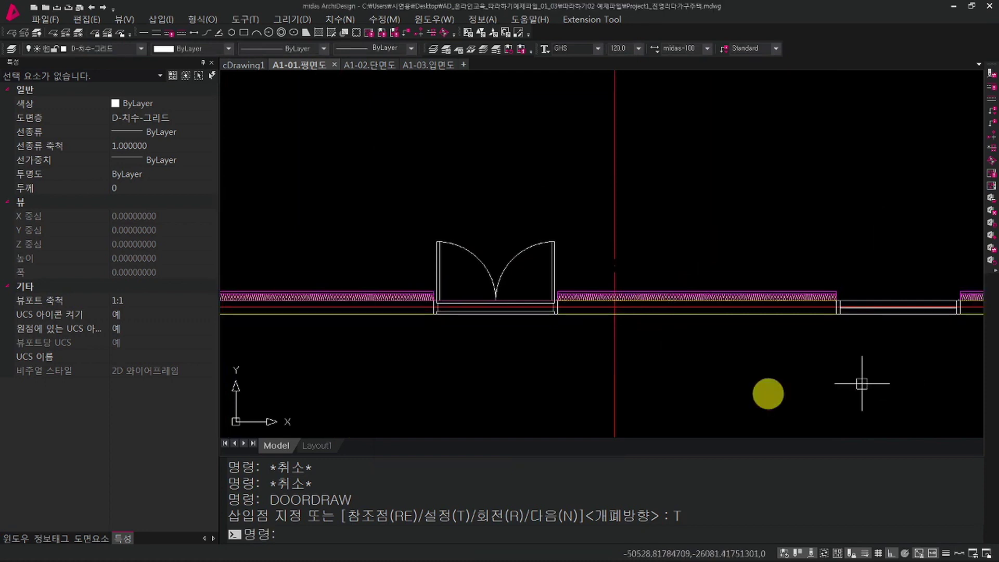
key("Escape")
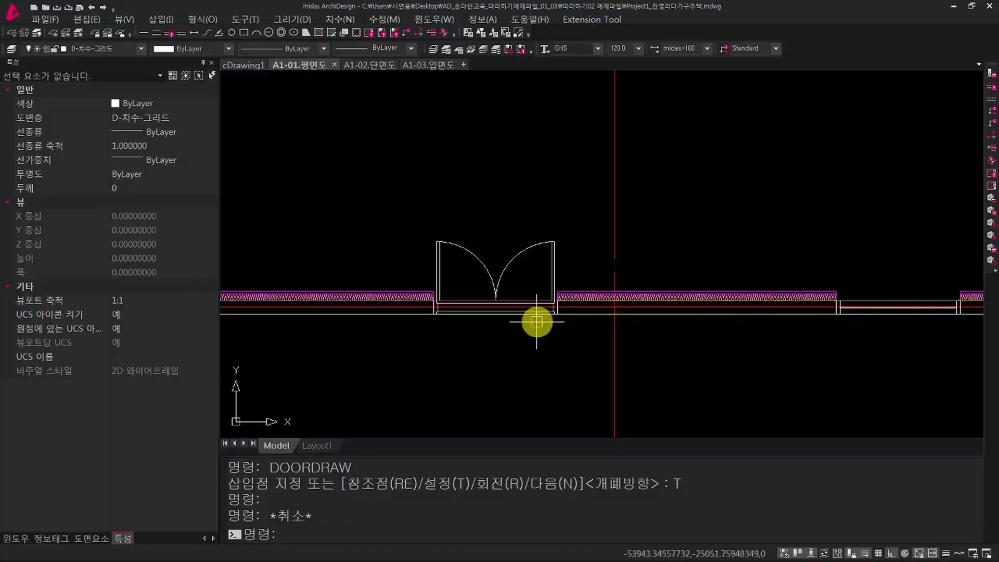
key("Escape")
scroll(581, 349, "down", 5)
middle_click_drag(662, 303, 561, 200)
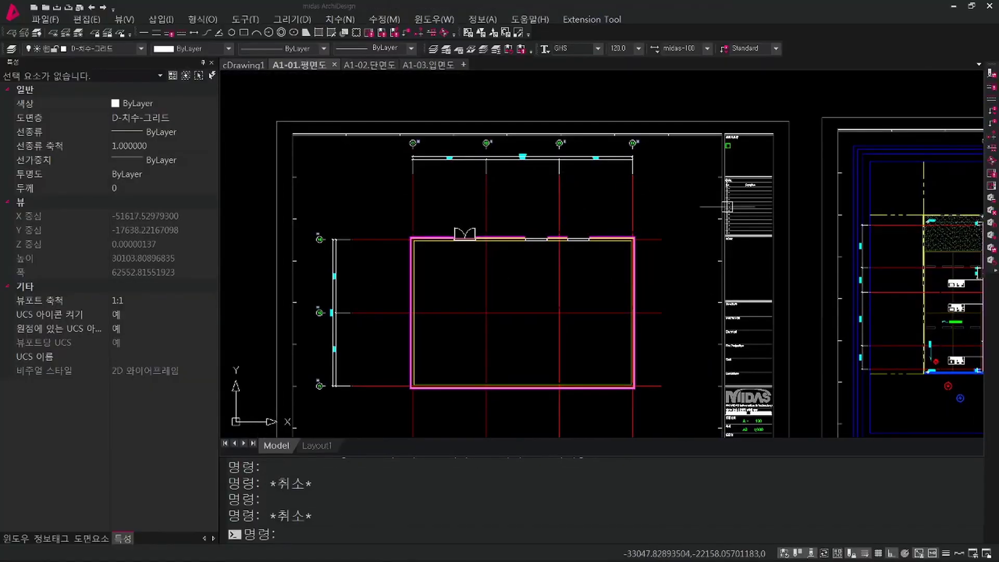
Open the plot settings for the model and choose the Microsoft XPS Document Writer printer with A3 paper.
left_click(46, 21)
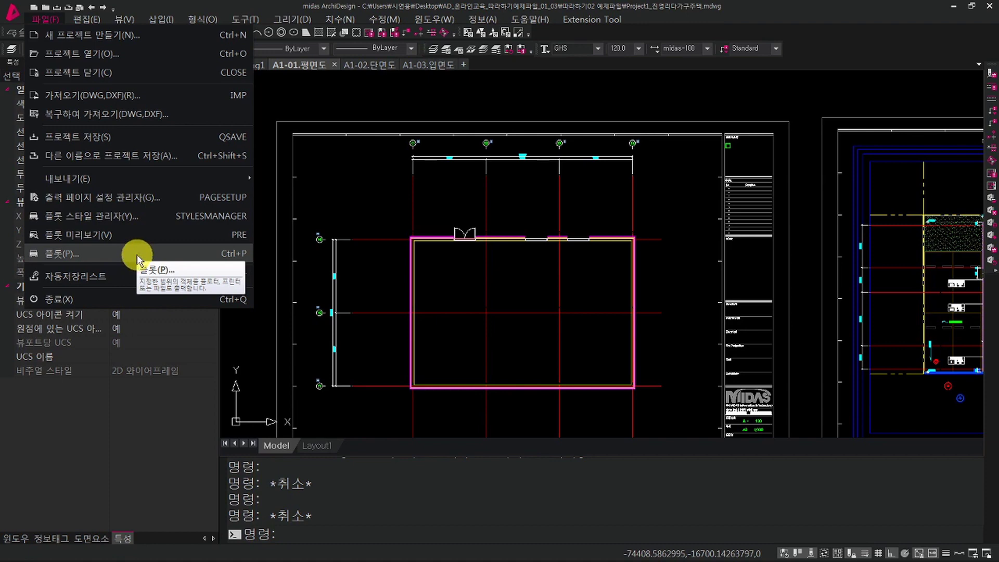
left_click(237, 254)
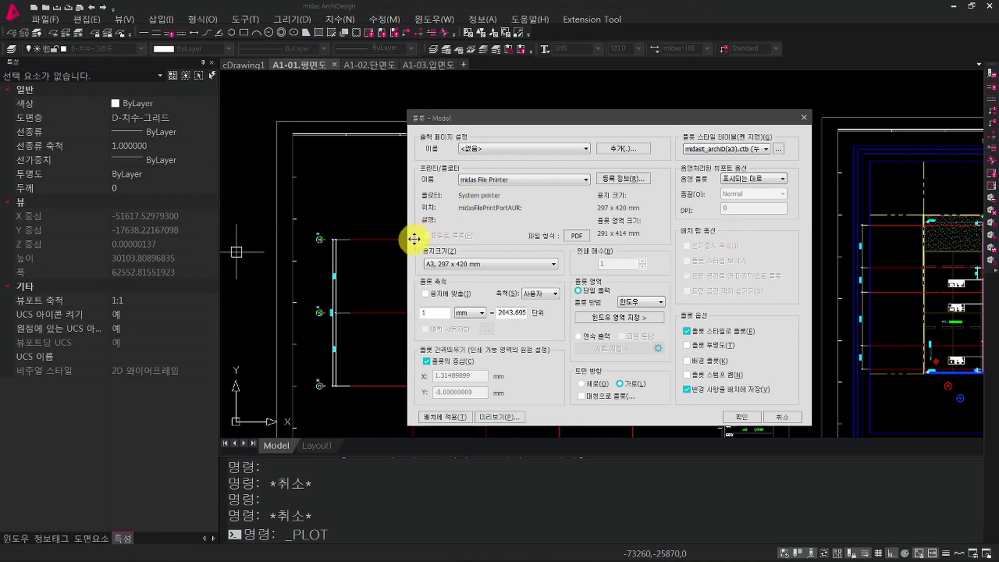
left_click(475, 179)
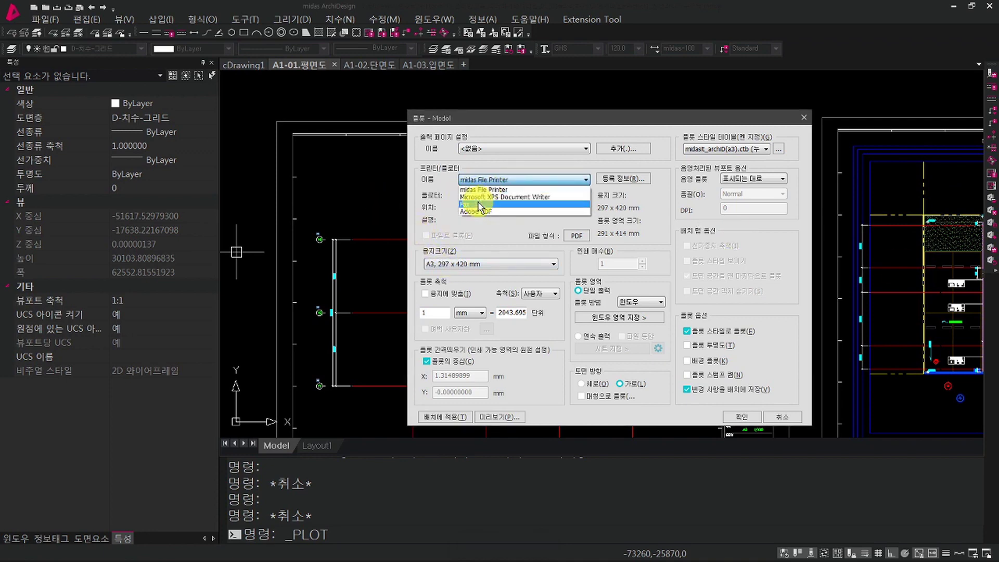
left_click(476, 194)
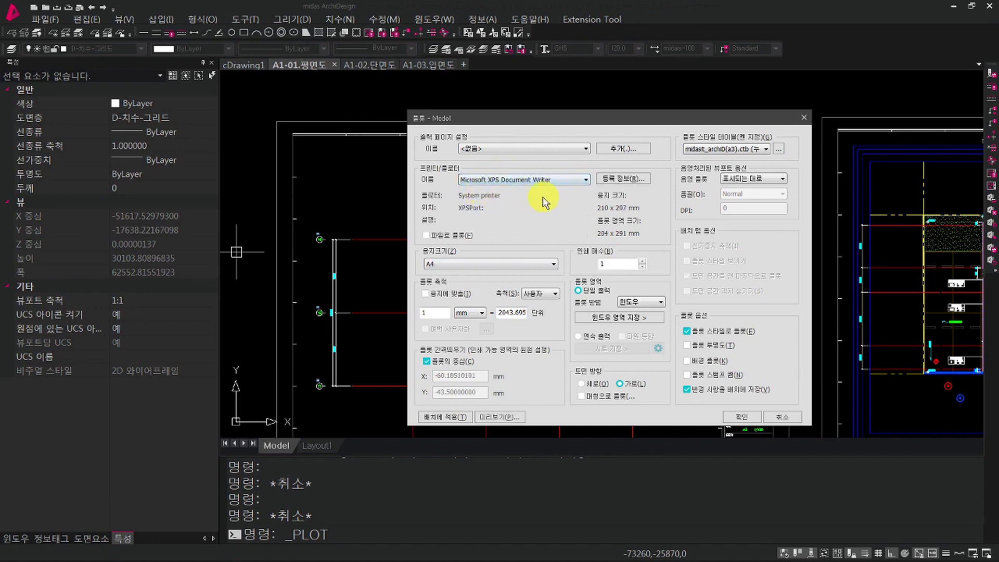
left_click(480, 266)
scroll(489, 306, "up", 2)
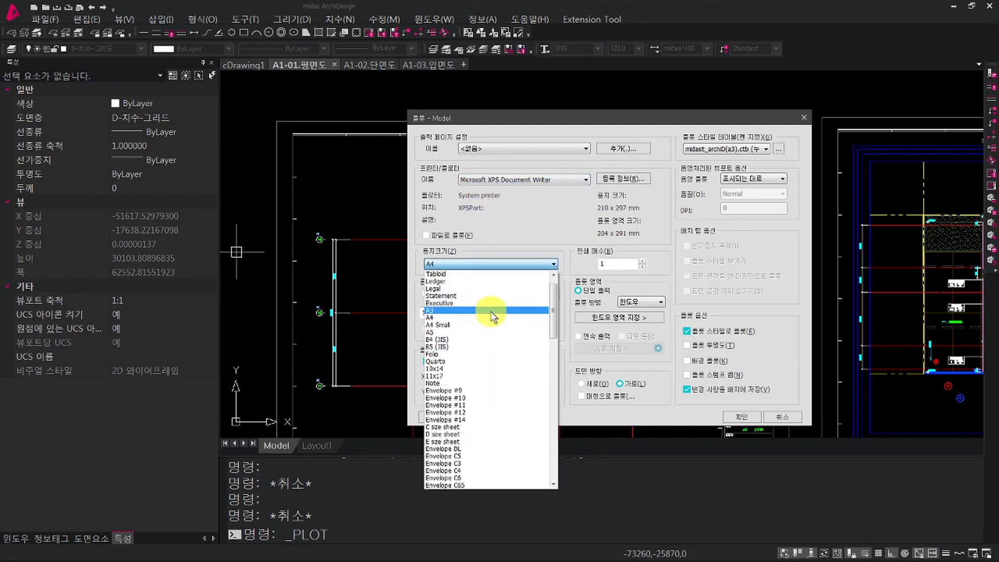
left_click(491, 311)
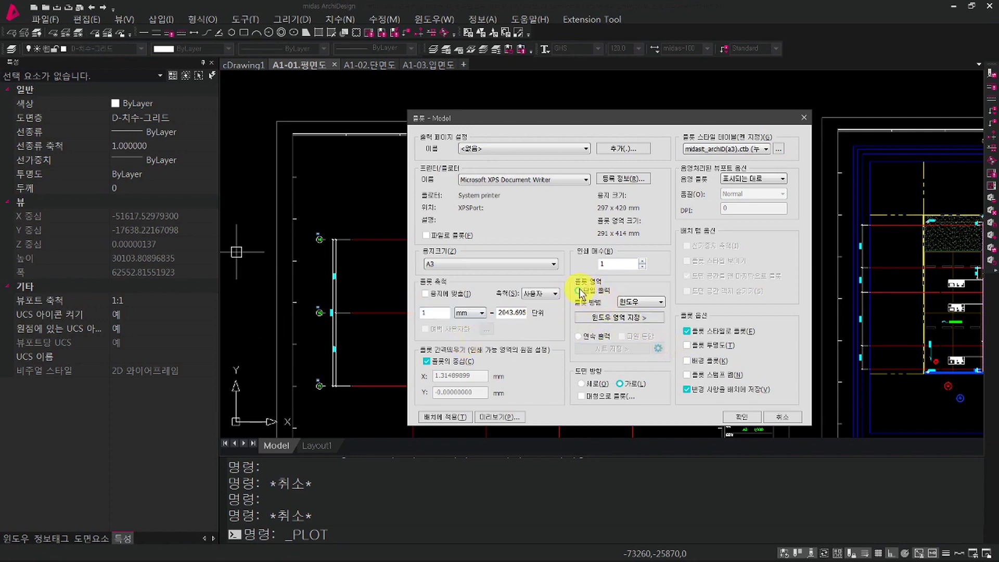
Set the plot area to a window spanning the floor plan sheet's outer border from its lower-left to its upper-right corner.
left_click(635, 305)
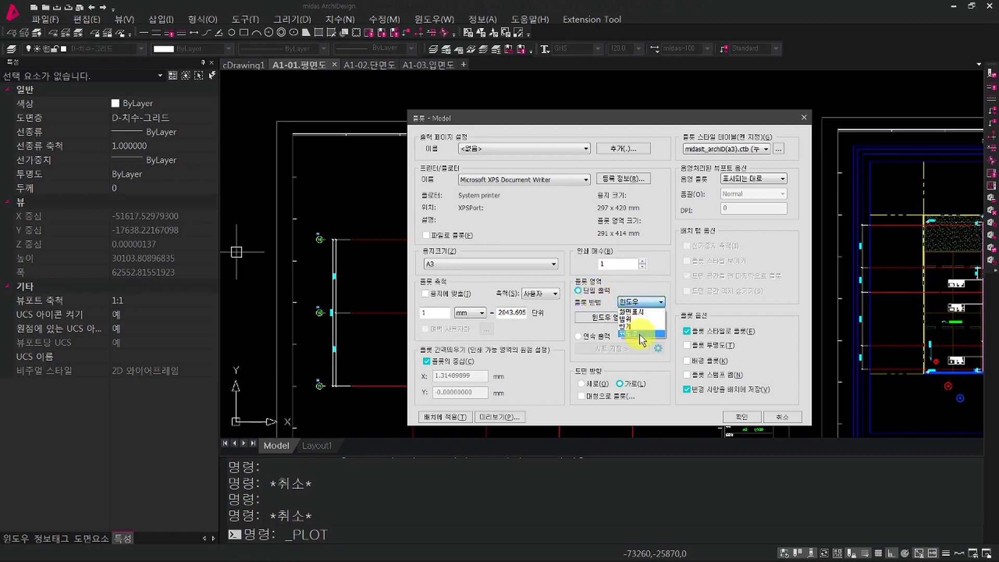
left_click(639, 333)
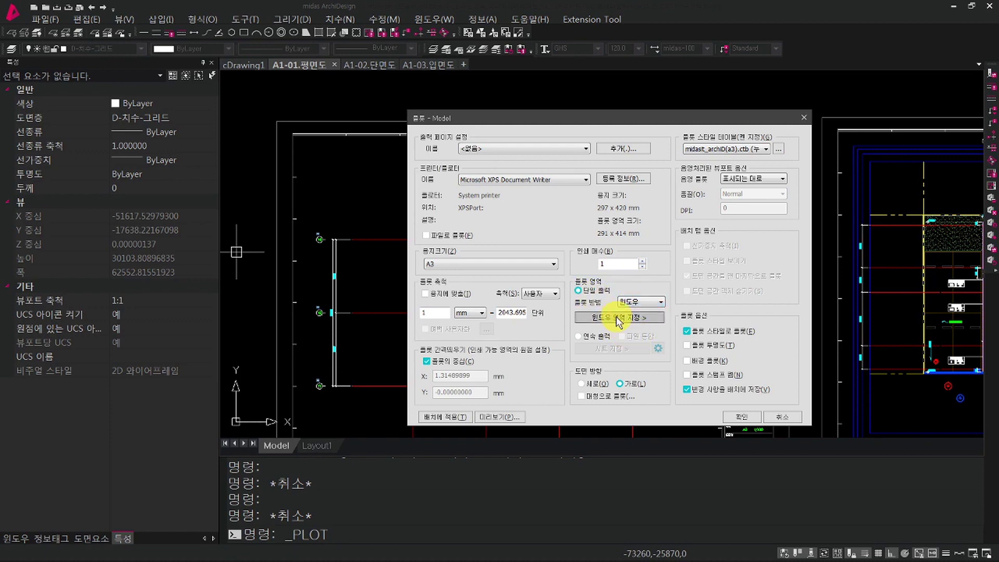
left_click(619, 317)
scroll(603, 297, "down", 3)
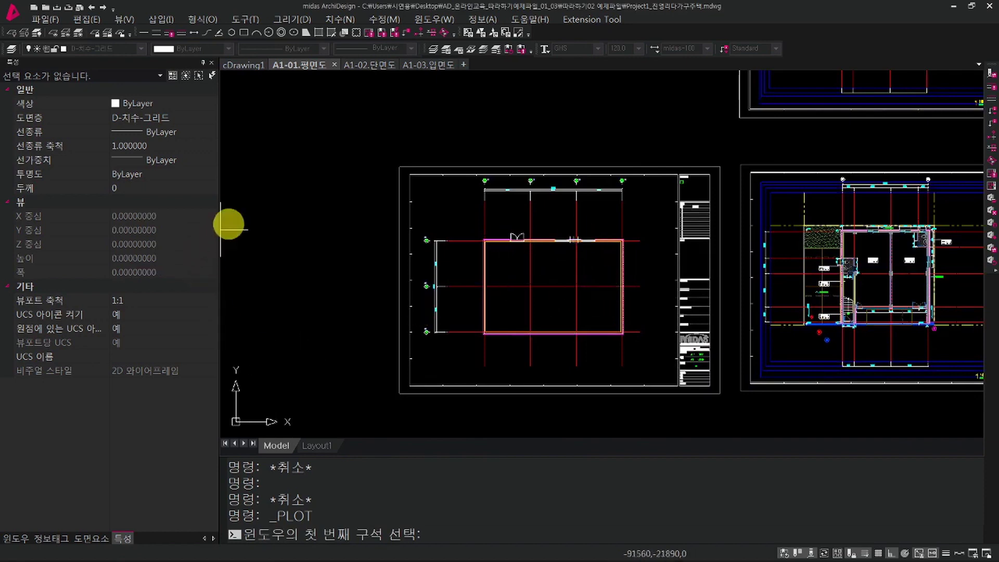
left_click(399, 394)
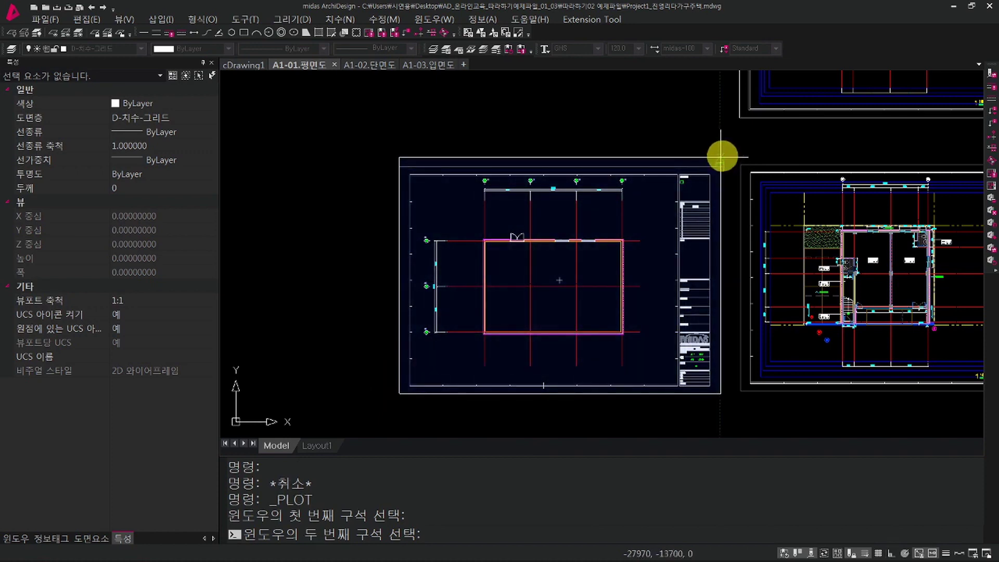
left_click(720, 167)
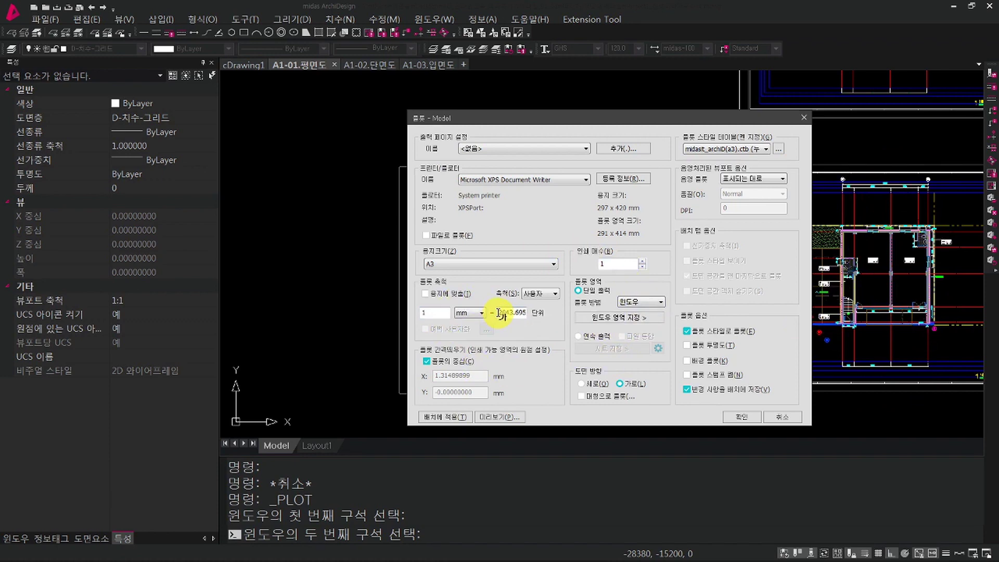
Turn on fit-to-paper scaling, look at the custom margin values, and switch custom margins off again.
left_click(446, 295)
left_click(446, 295)
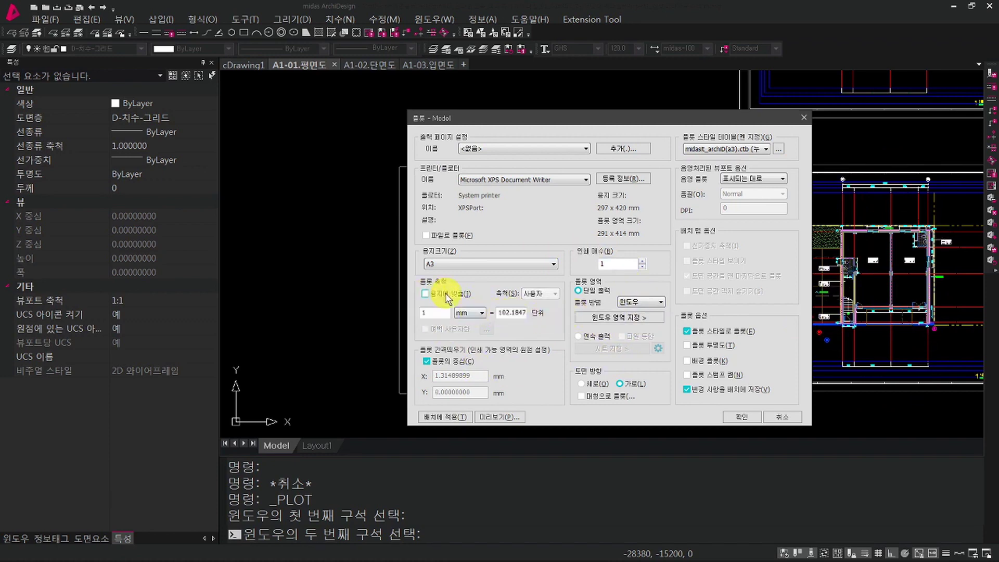
left_click(425, 293)
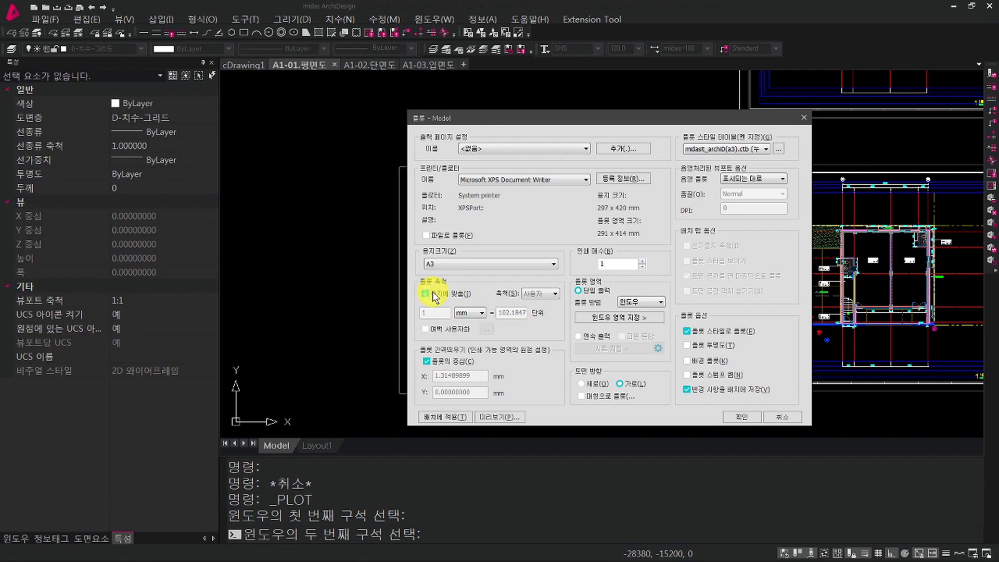
left_click(425, 329)
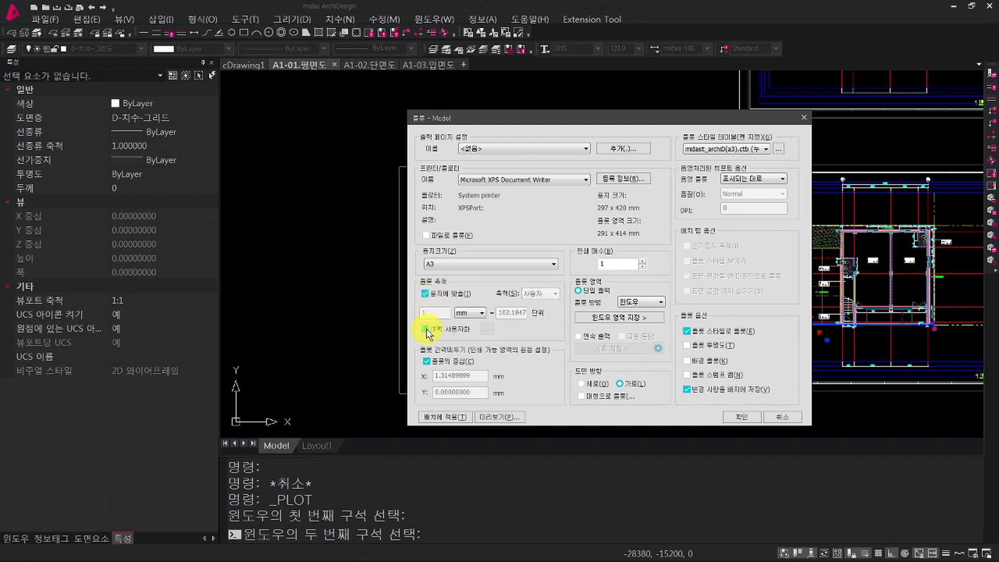
left_click(486, 329)
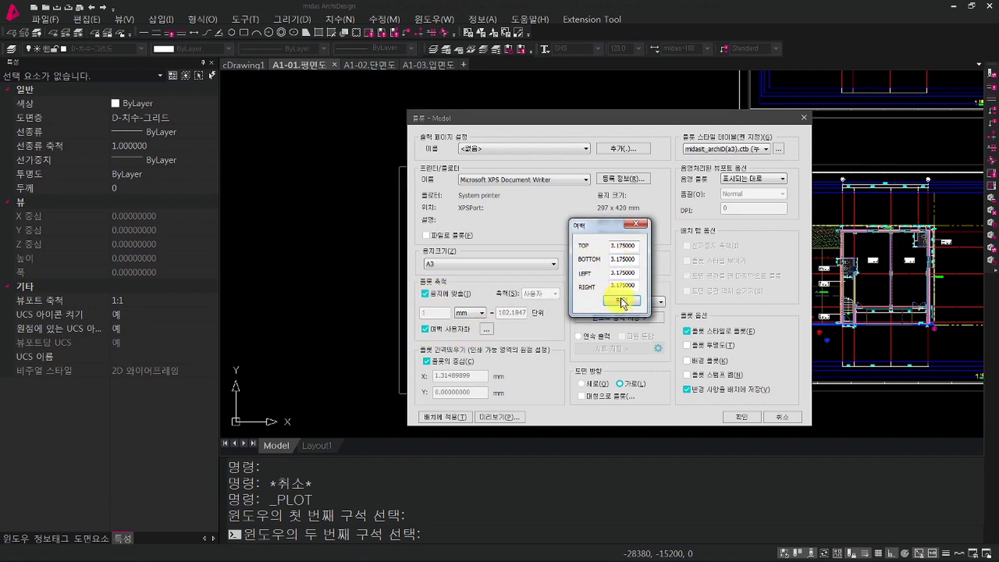
left_click(635, 223)
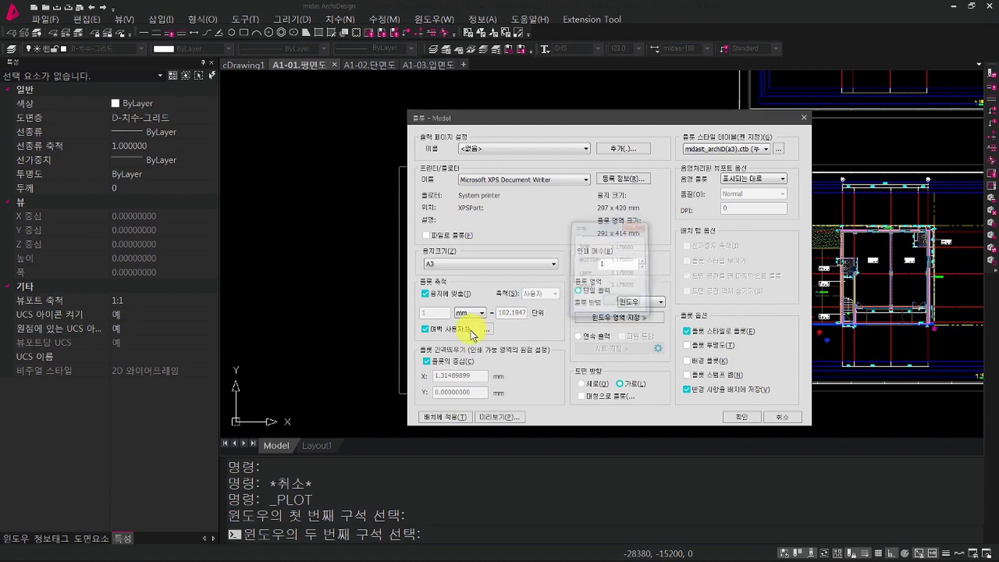
left_click(426, 329)
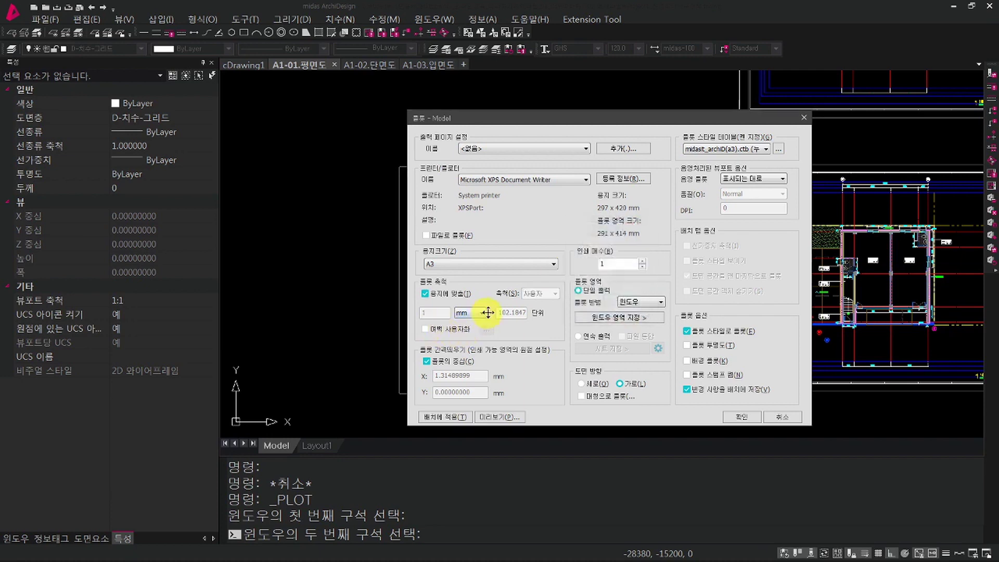
Turn off fit-to-paper, set the plot scale to 1:100 and choose the MIDAS_A3.ctb plot style table.
left_click(444, 292)
double_click(501, 314)
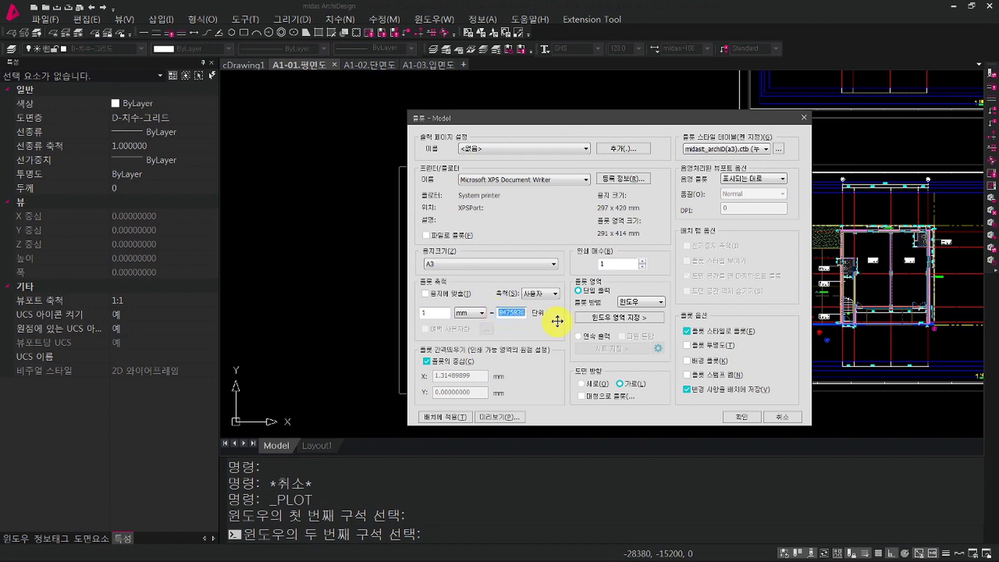
type("100")
left_click(737, 151)
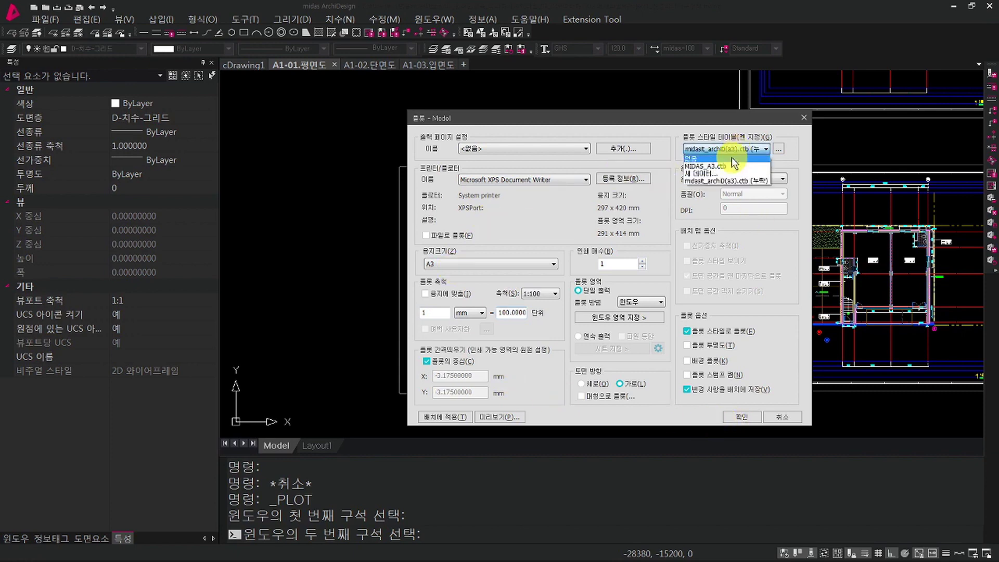
left_click(723, 167)
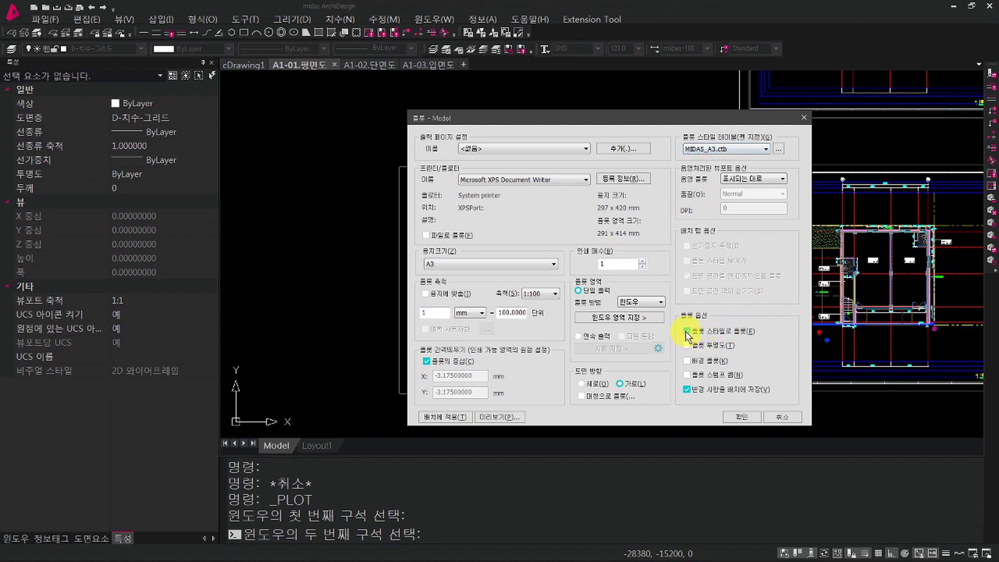
Review the lineweights assigned to the colours in the MIDAS_A3.ctb plot style table, and cancel out of the plot settings.
left_click(778, 149)
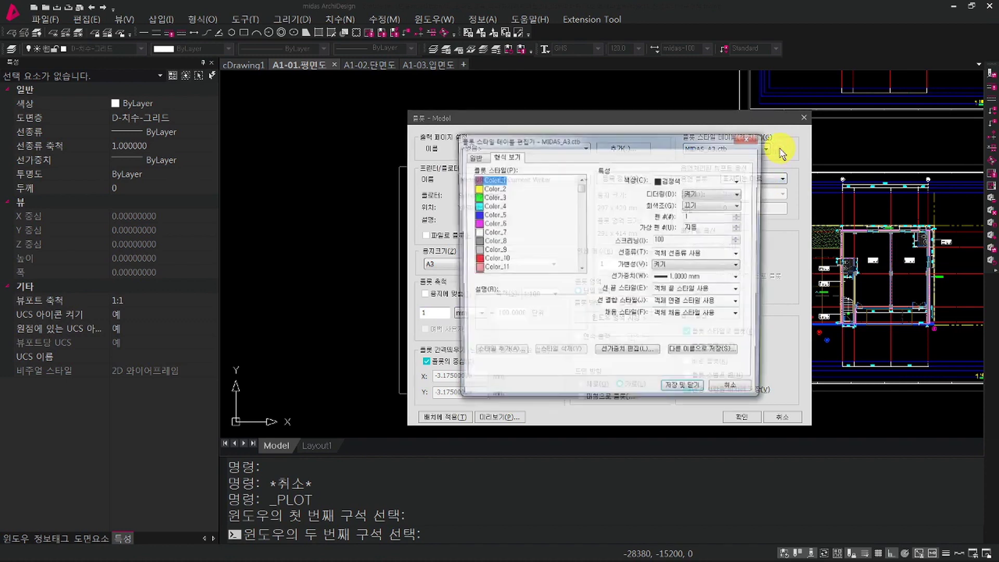
left_click(489, 196)
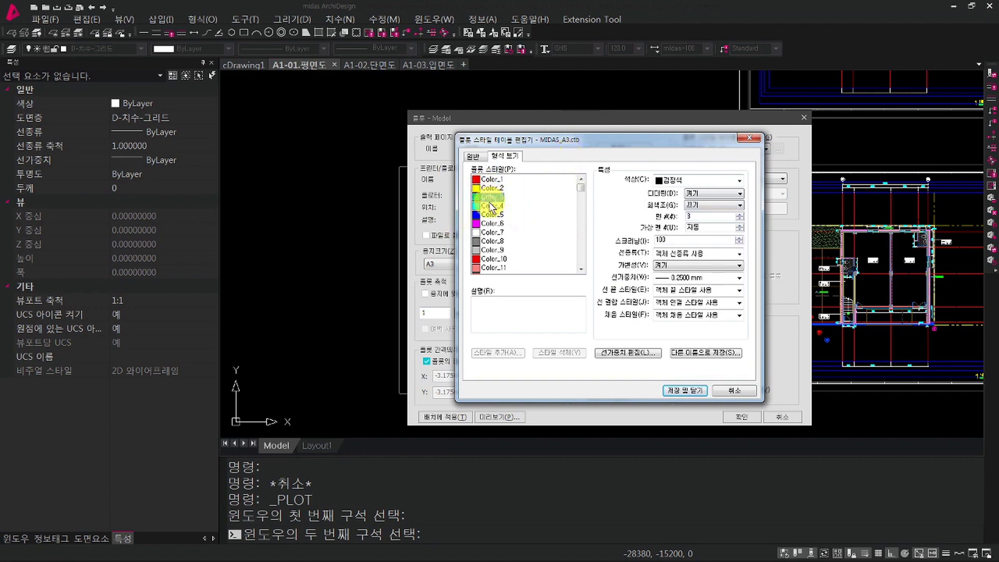
left_click(681, 278)
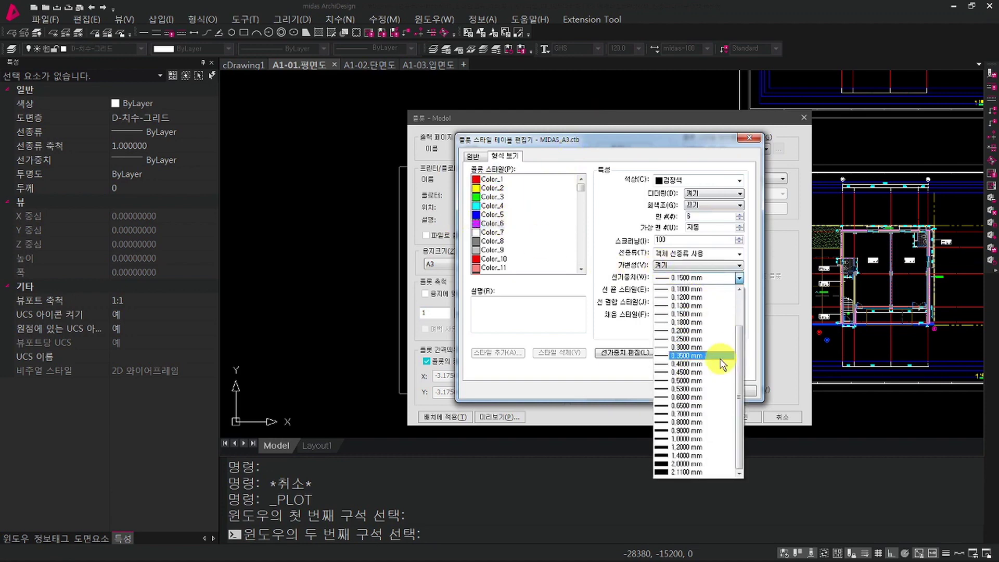
left_click(755, 278)
left_click(519, 191)
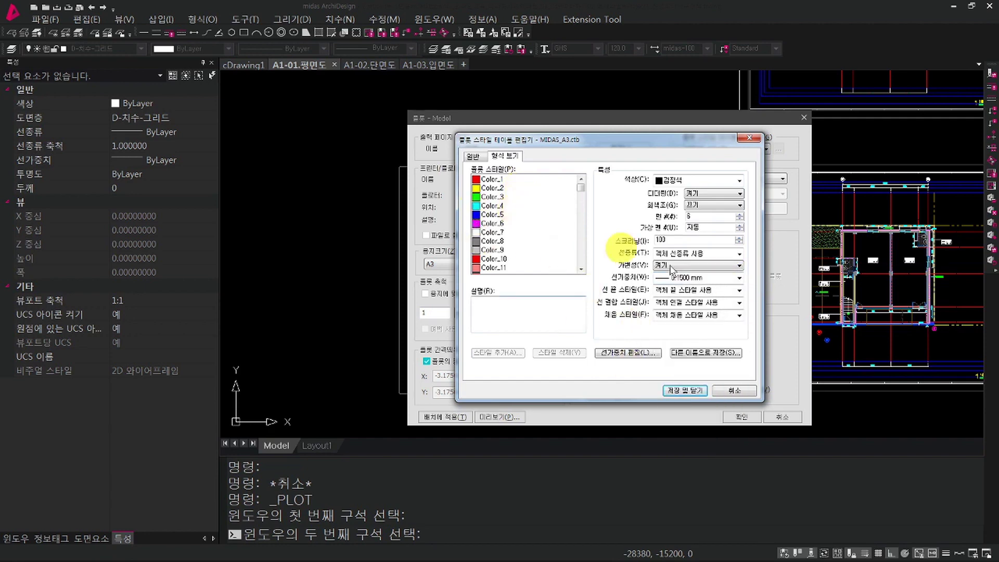
left_click(731, 391)
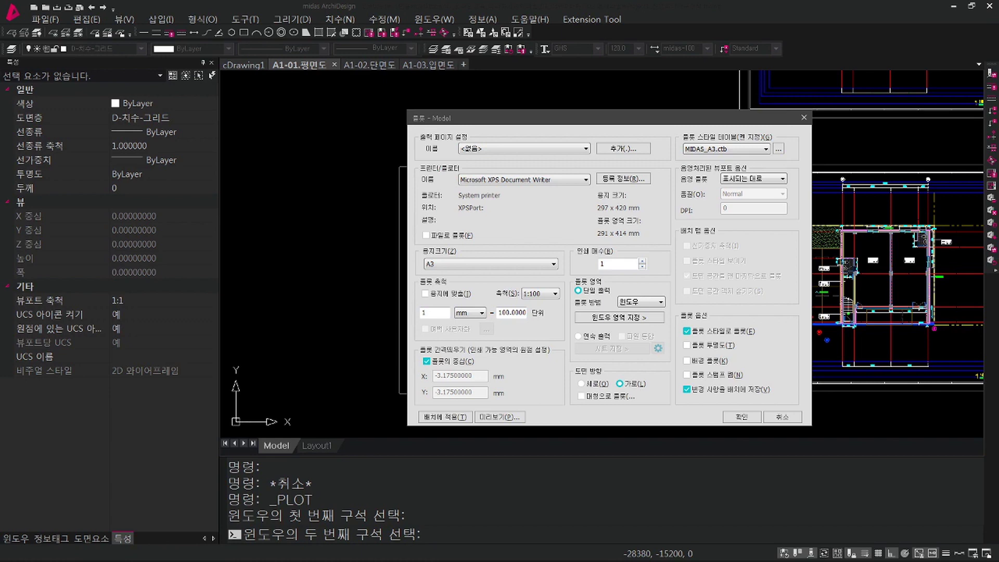
key("Escape")
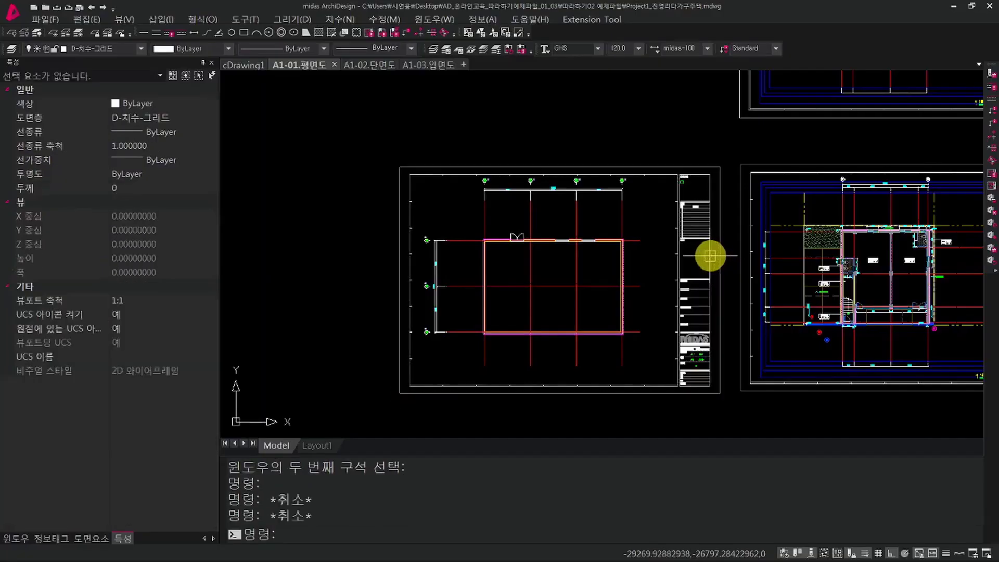
Reopen the plot settings, select the midas File Printer, and cycle its output file format through the alternatives back to PDF.
key("ctrl+p")
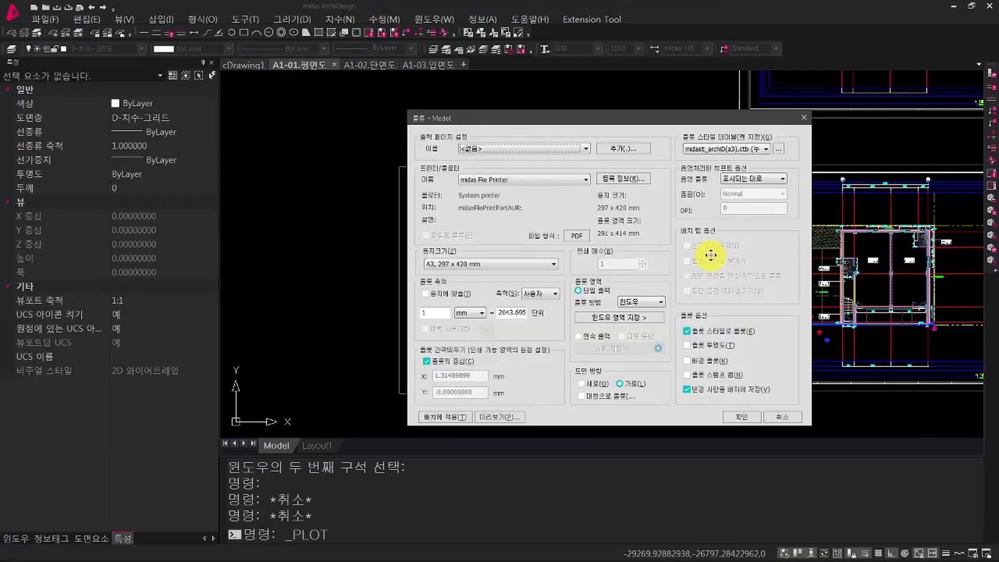
left_click(516, 181)
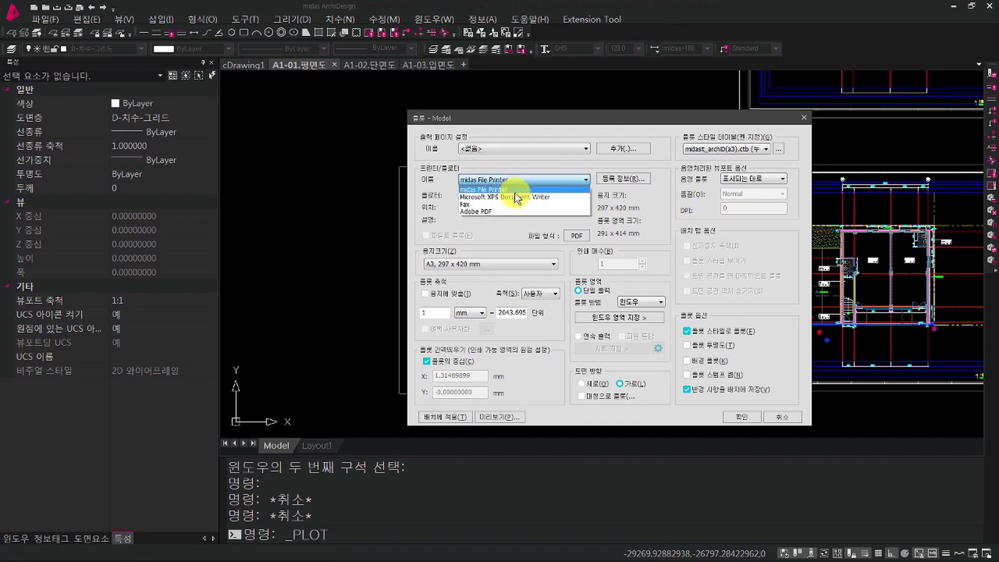
left_click(516, 190)
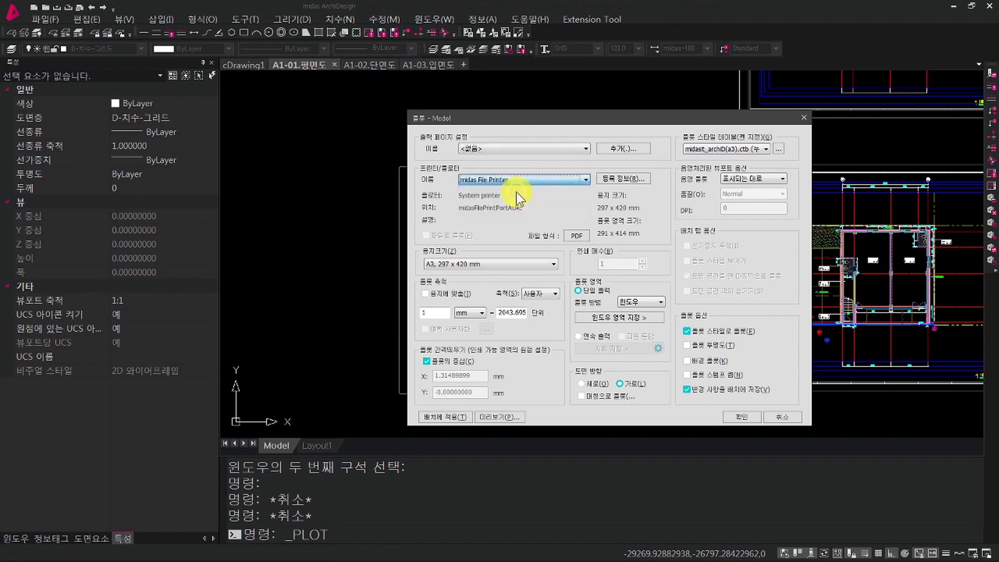
left_click(571, 238)
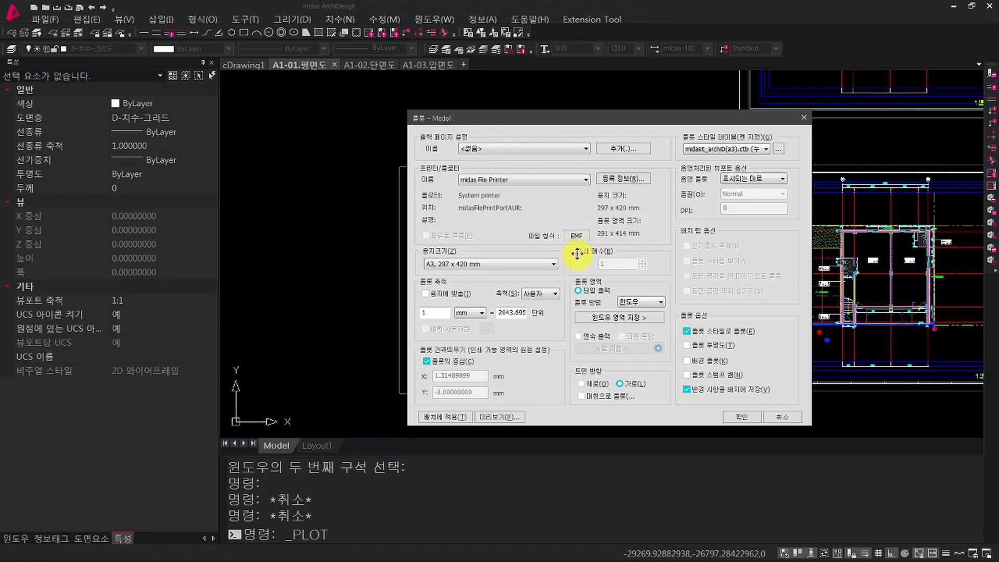
left_click(574, 238)
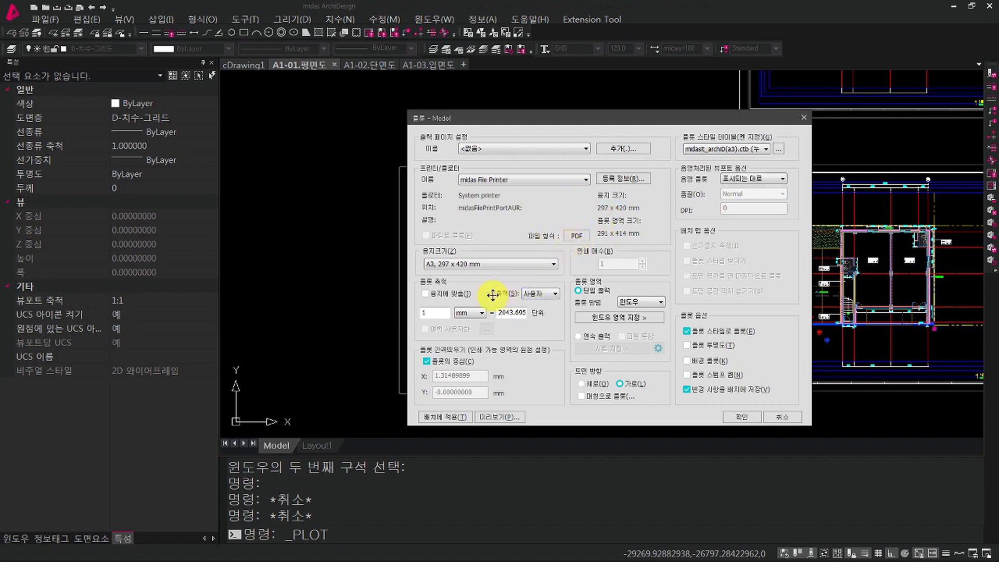
Set the plot scale to 1:100 and the plot style to MIDAS_A3.ctb, confirm the plot, and cancel saving the single-sheet PDF.
left_click(459, 296)
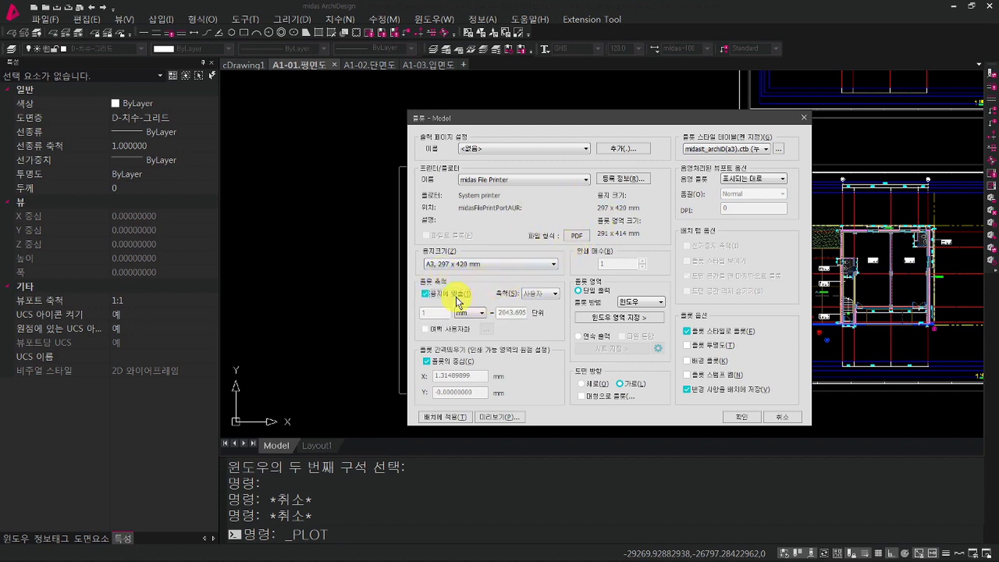
left_click(458, 296)
left_click_drag(499, 314, 601, 334)
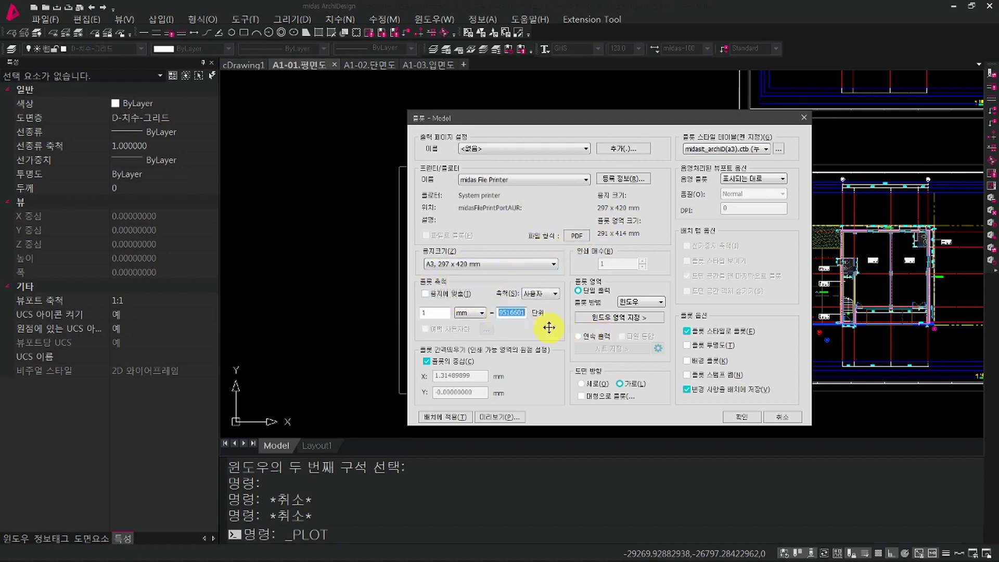
type("100")
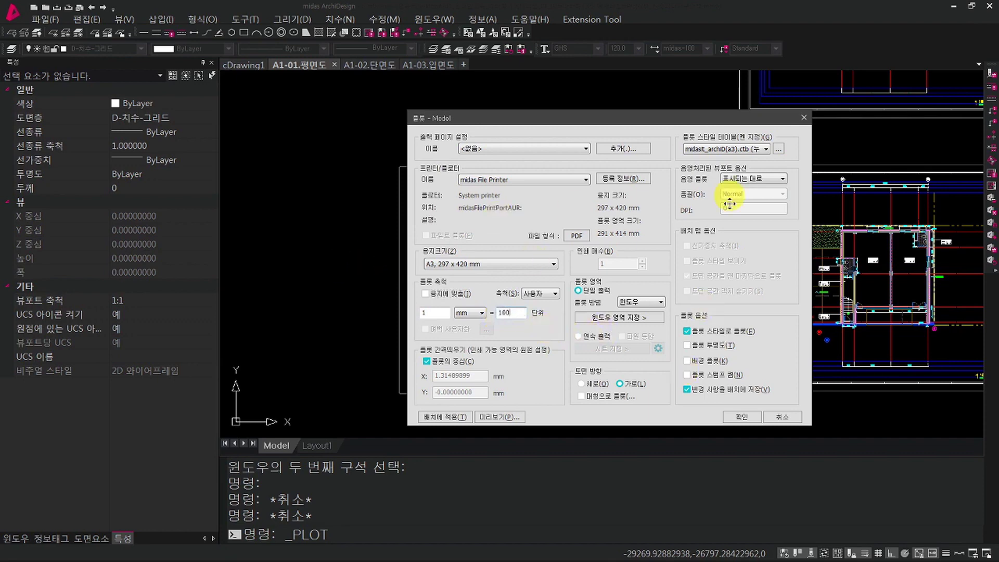
left_click(710, 149)
left_click(726, 157)
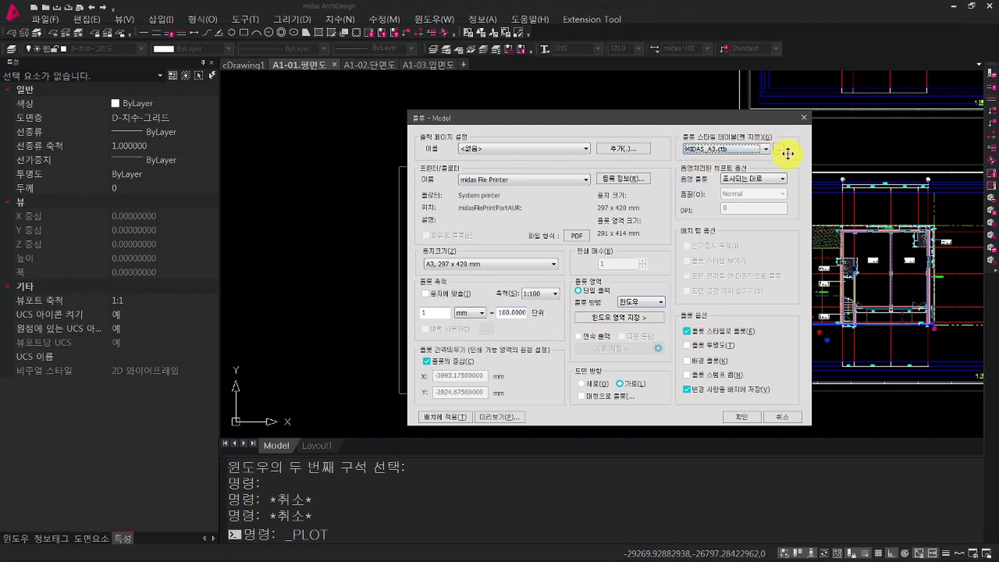
left_click(738, 419)
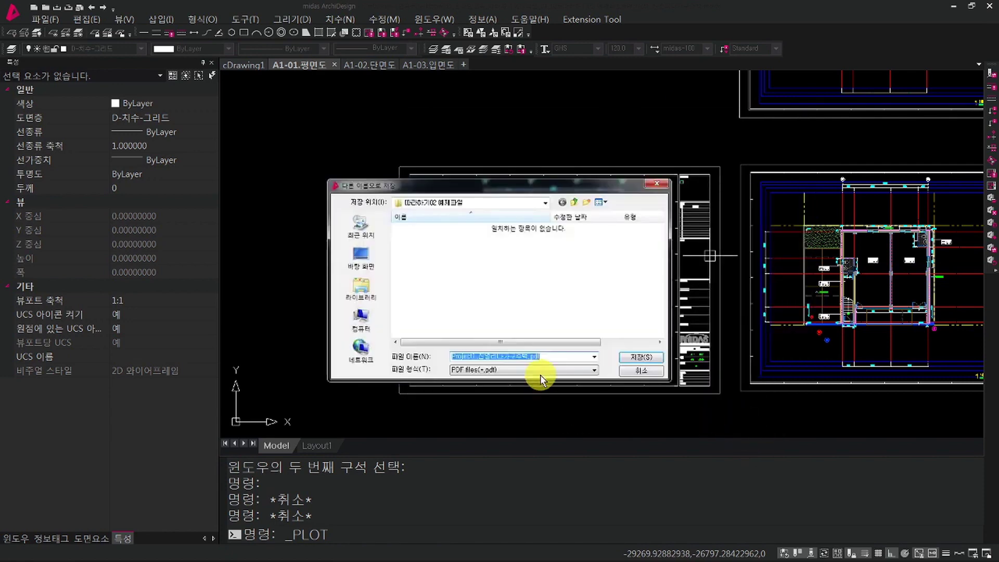
left_click(640, 371)
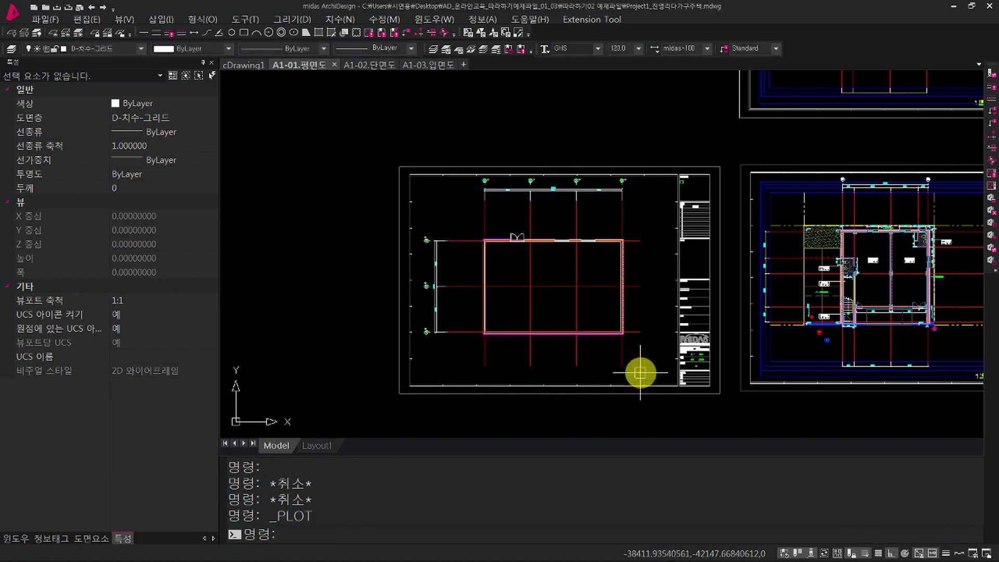
Reopen the plot settings, switch to continuous output, and include all three 1/100 A3 sheets in the sheet selection.
key("ctrl+p")
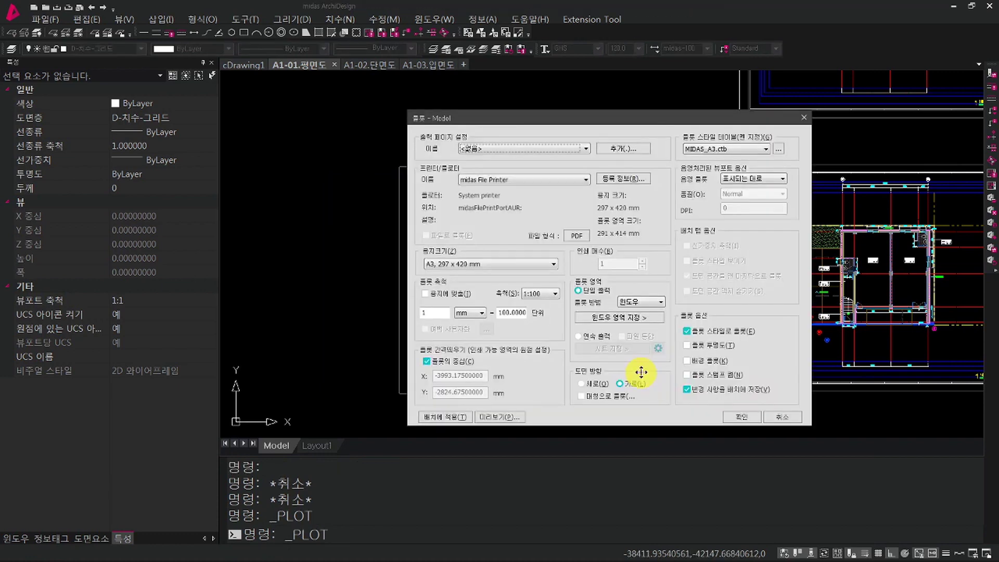
left_click(595, 336)
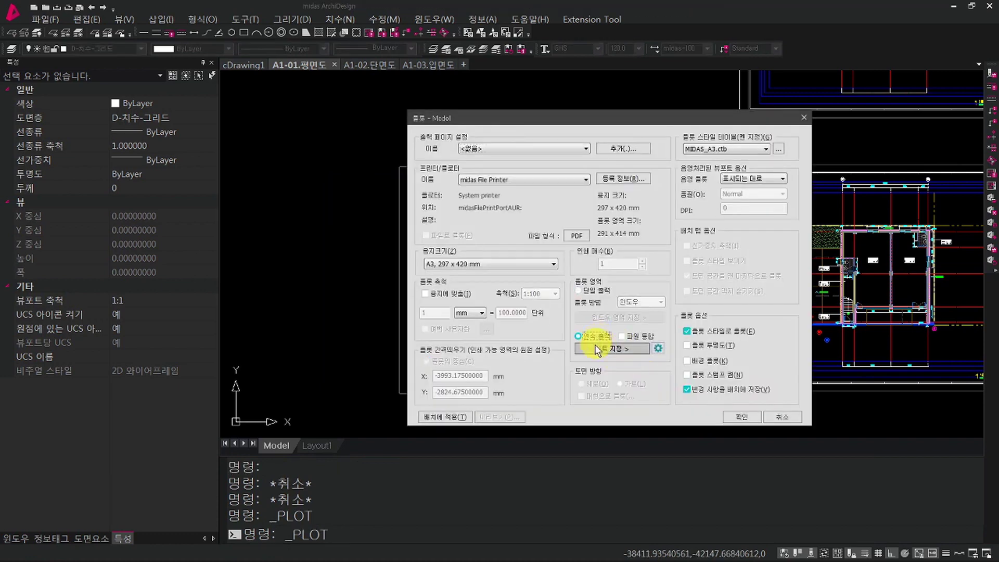
left_click(604, 349)
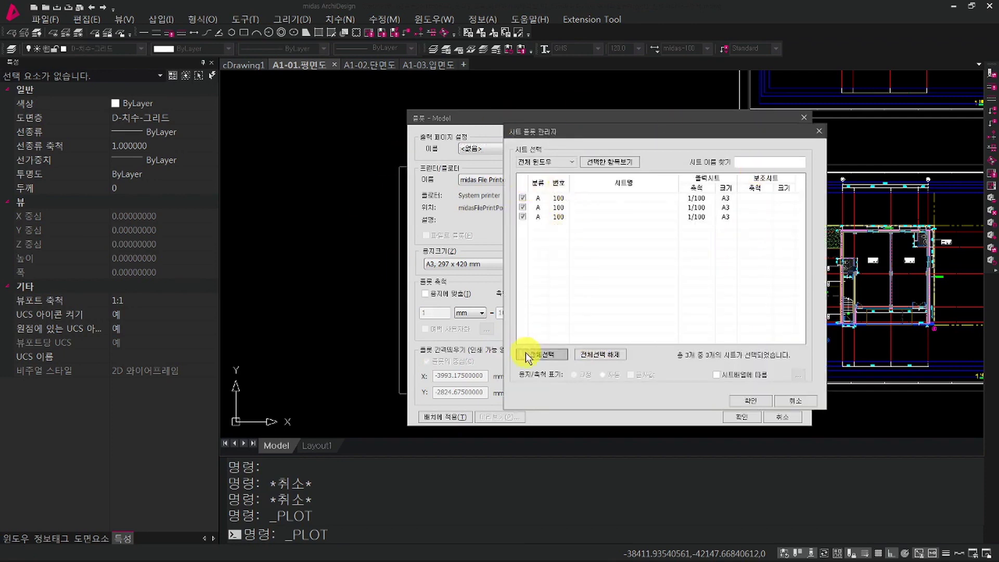
left_click(747, 401)
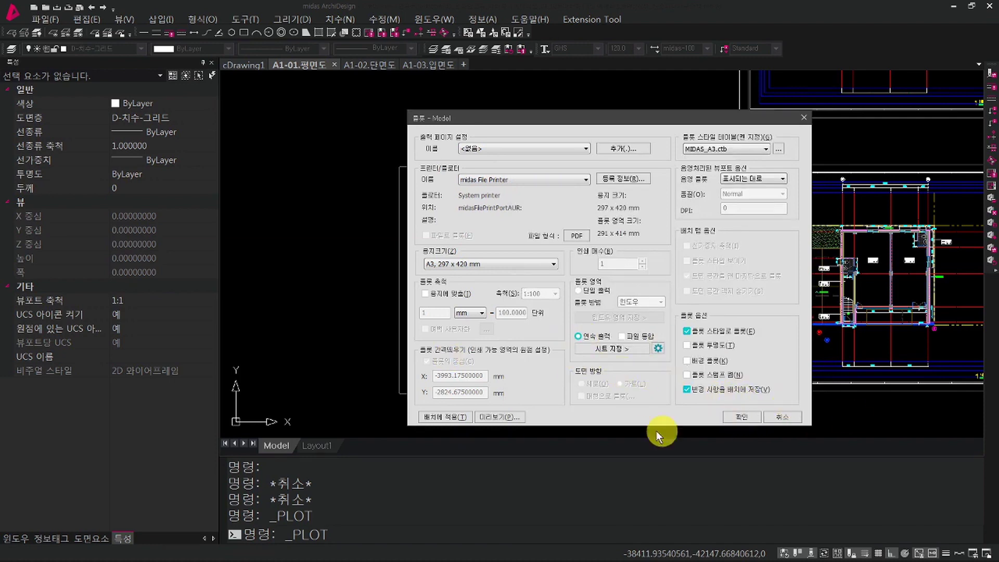
left_click(619, 349)
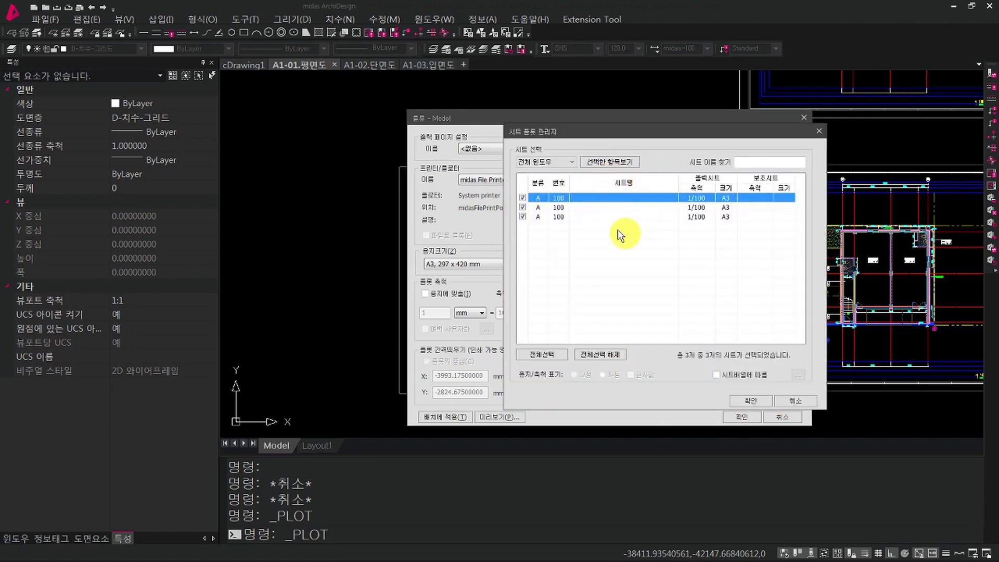
left_click(762, 406)
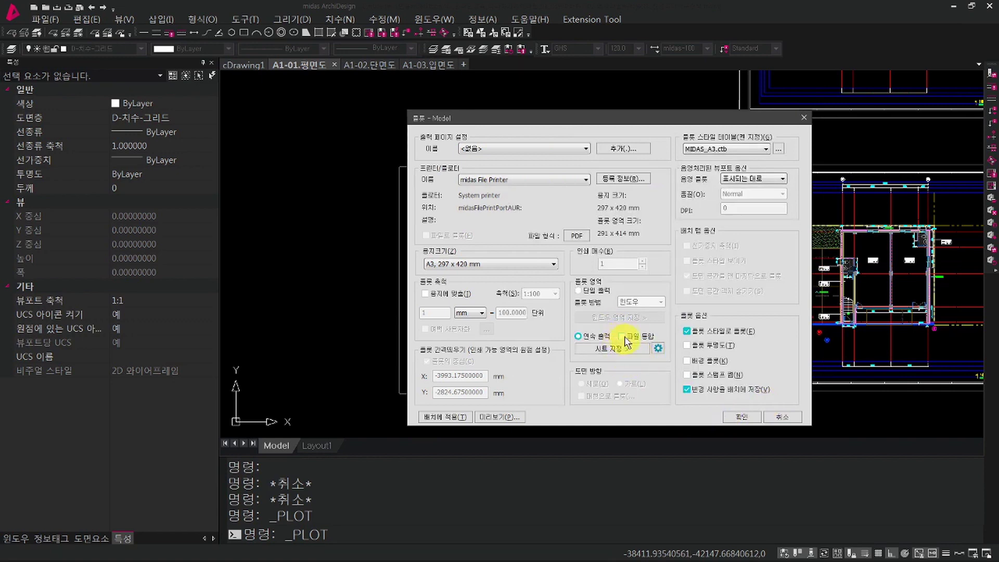
Enable merging the sheets into one file, start the plot, and save the PDF under the suggested file name.
left_click(631, 337)
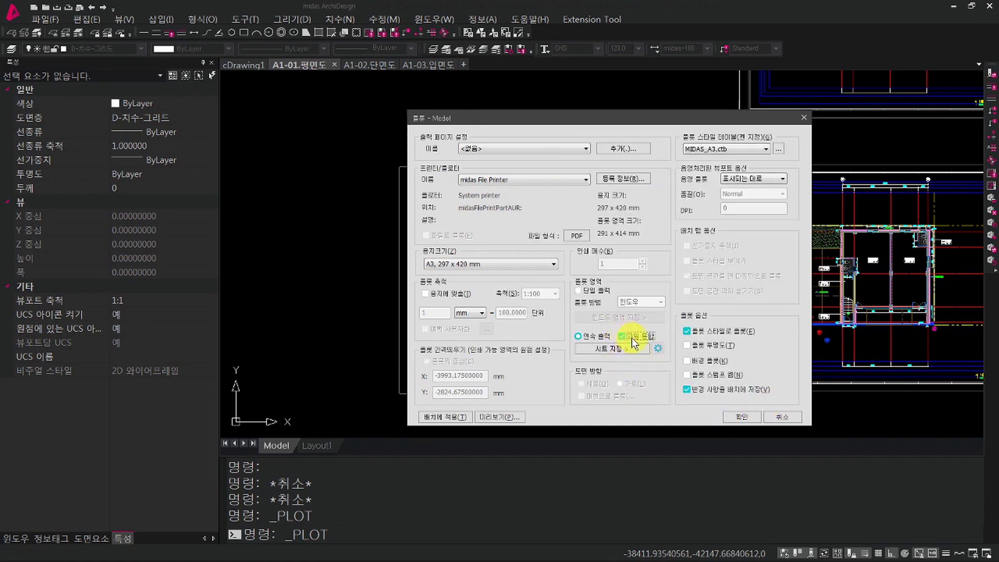
left_click(729, 419)
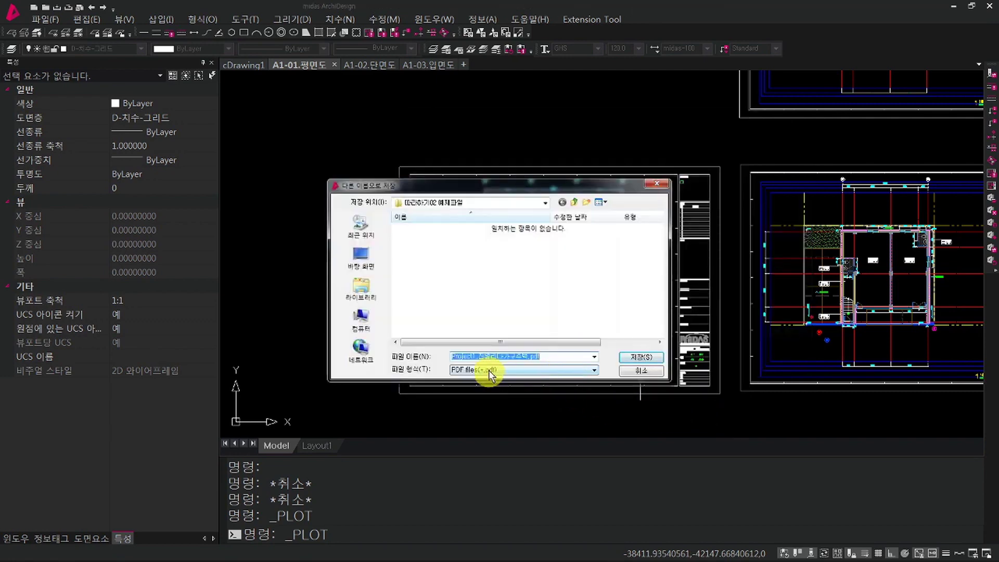
left_click(552, 356)
left_click_drag(553, 354, 380, 359)
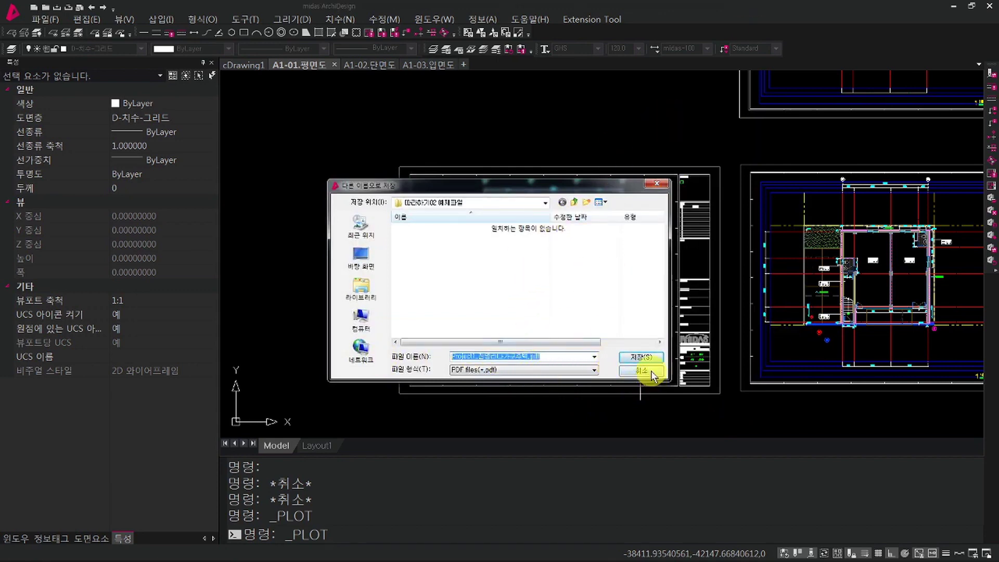
left_click(643, 358)
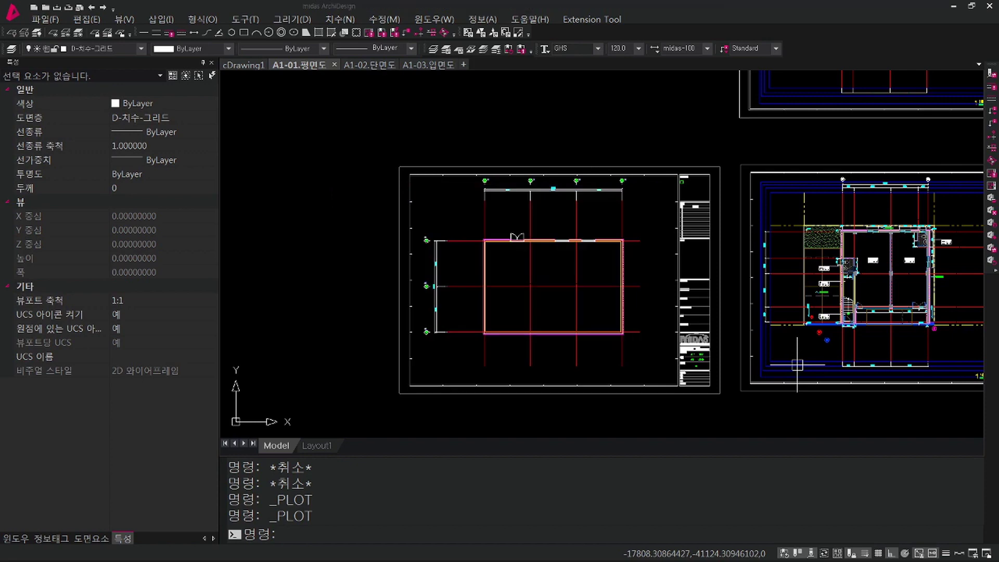